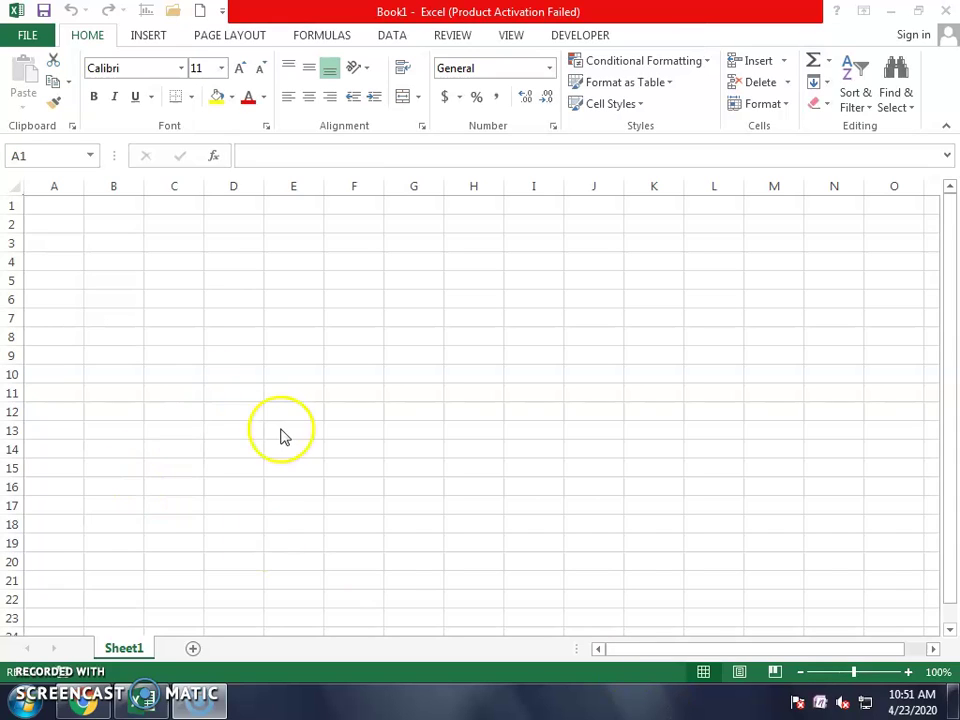
Enter the heading SAHIL ORGANIZATION in cell C2
scroll(246, 258, up, 1)
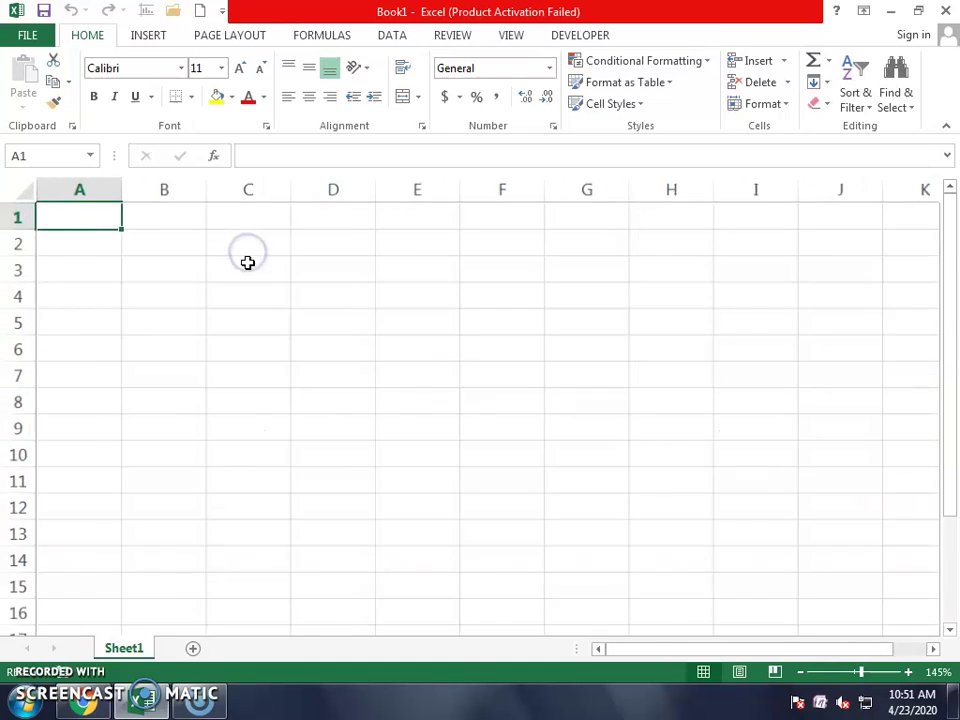
scroll(300, 266, up, 5)
scroll(350, 273, up, 2)
click(350, 275)
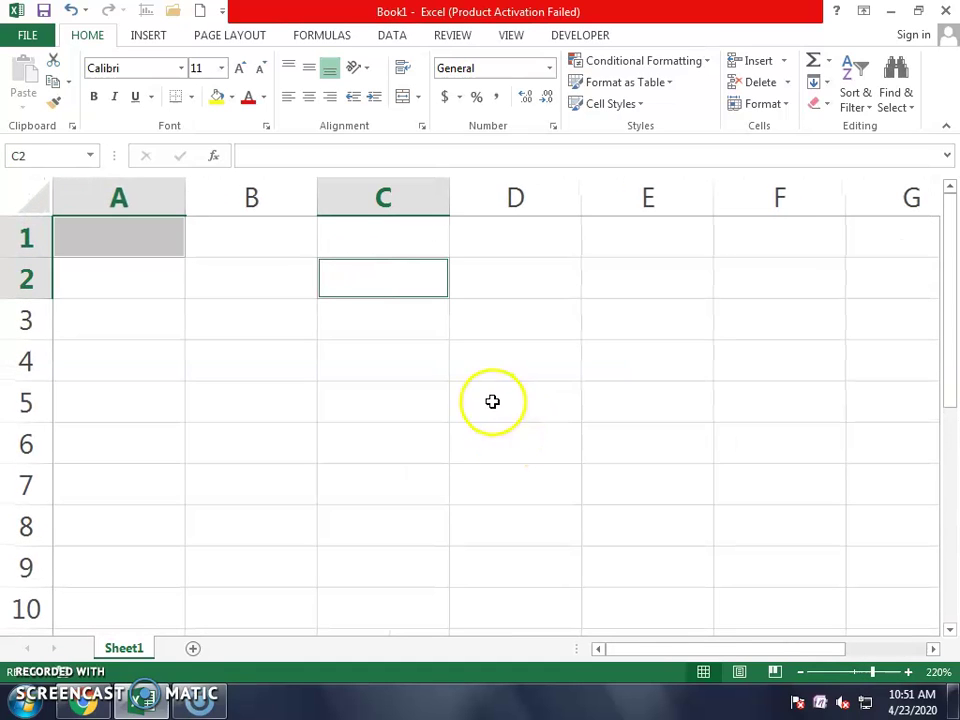
click(384, 250)
click(381, 285)
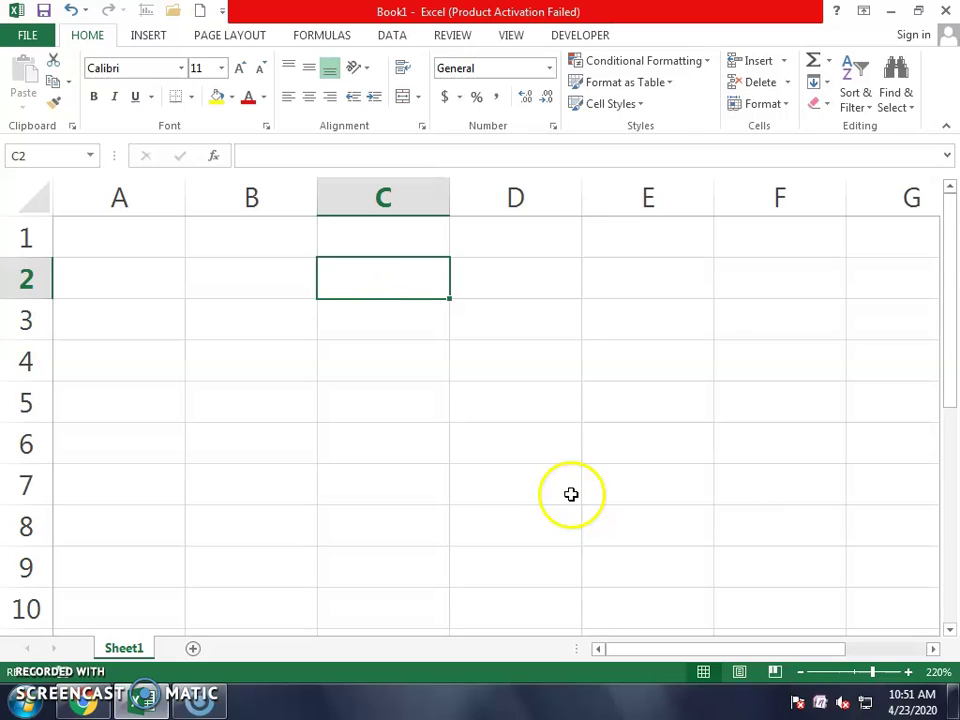
text(SAHIL ORGAN)
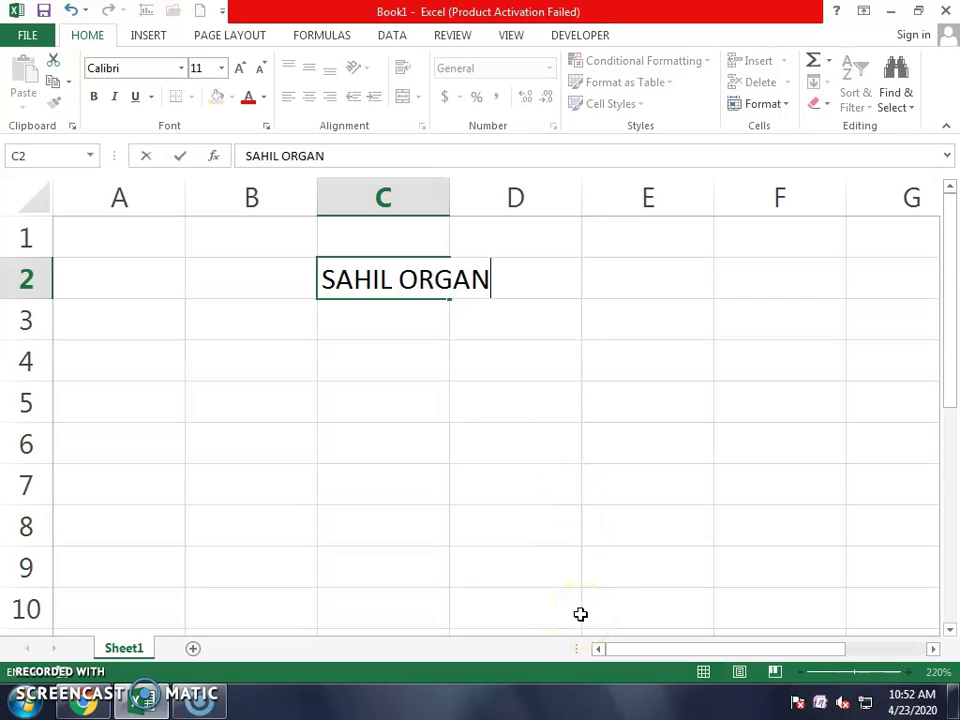
text(IZATION)
key(ctrl+Return)
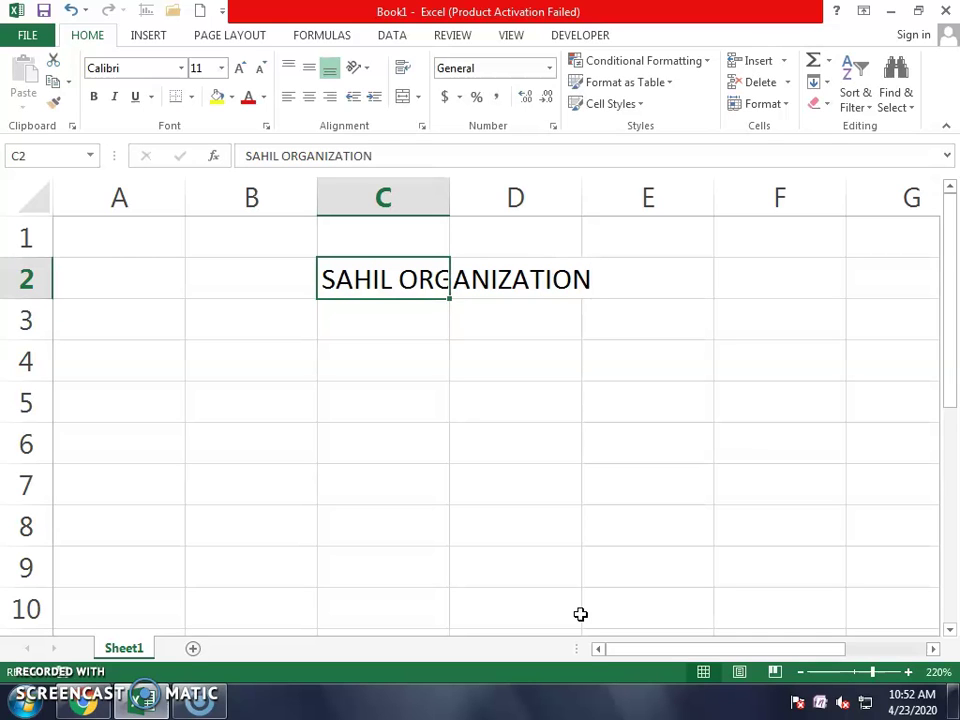
Make the heading bold and set its font to Arial Black
key(ctrl+b)
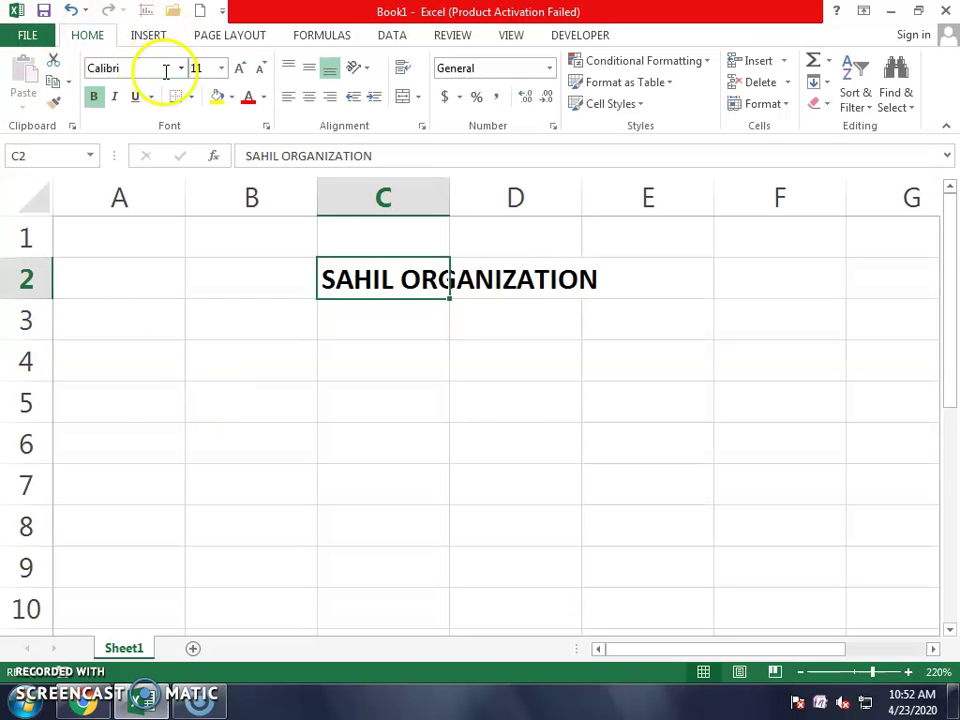
click(179, 68)
click(175, 384)
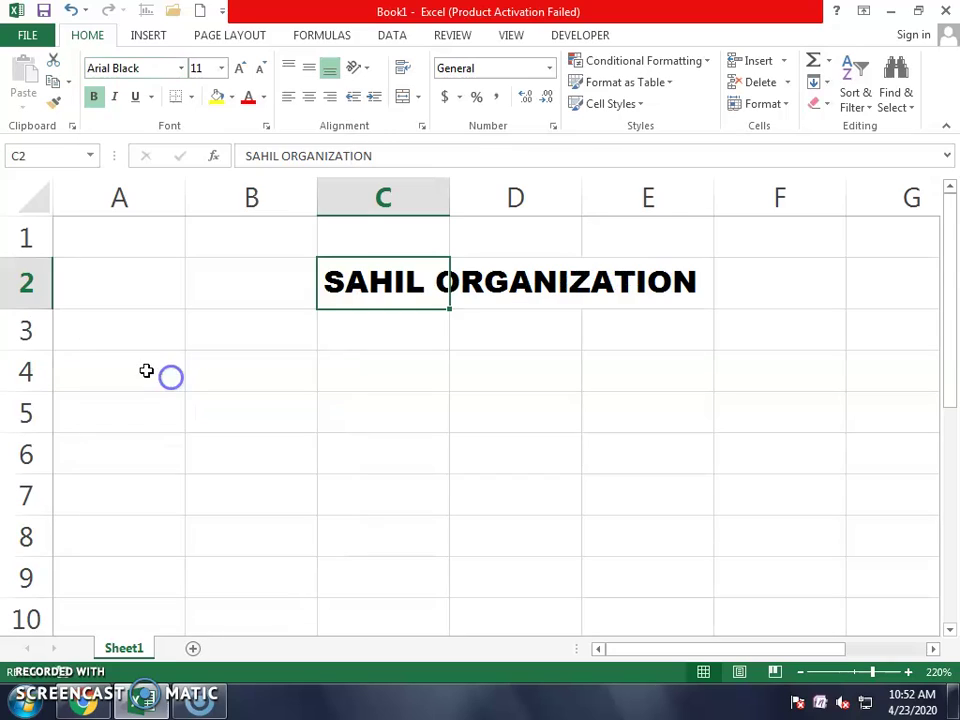
click(386, 368)
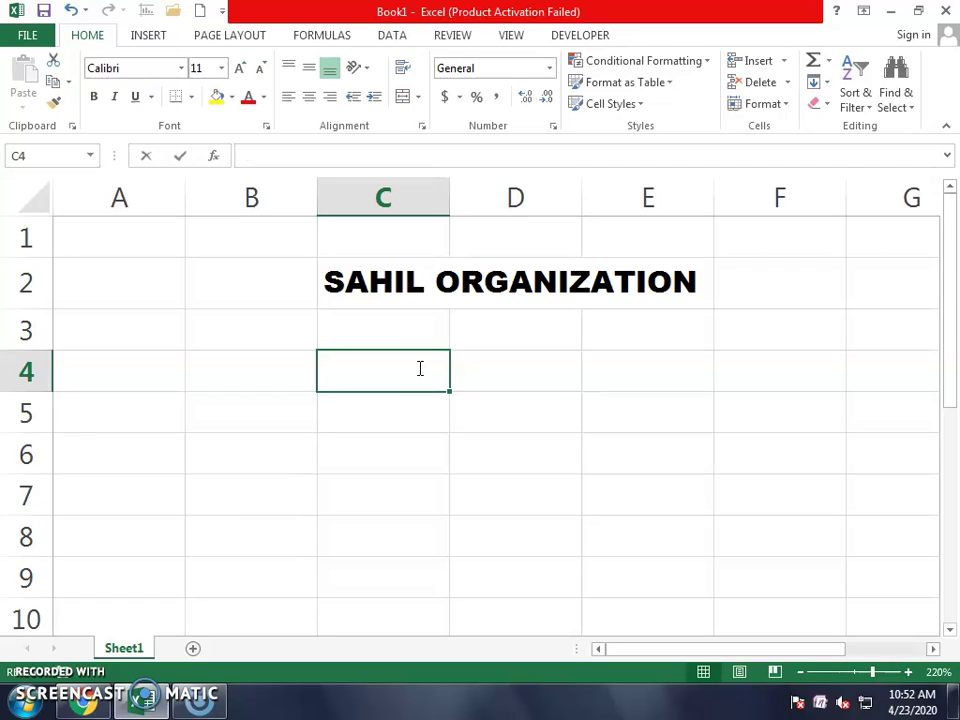
Type the label FUNCTION into cell D4
text(f)
key(BackSpace)
key(Tab)
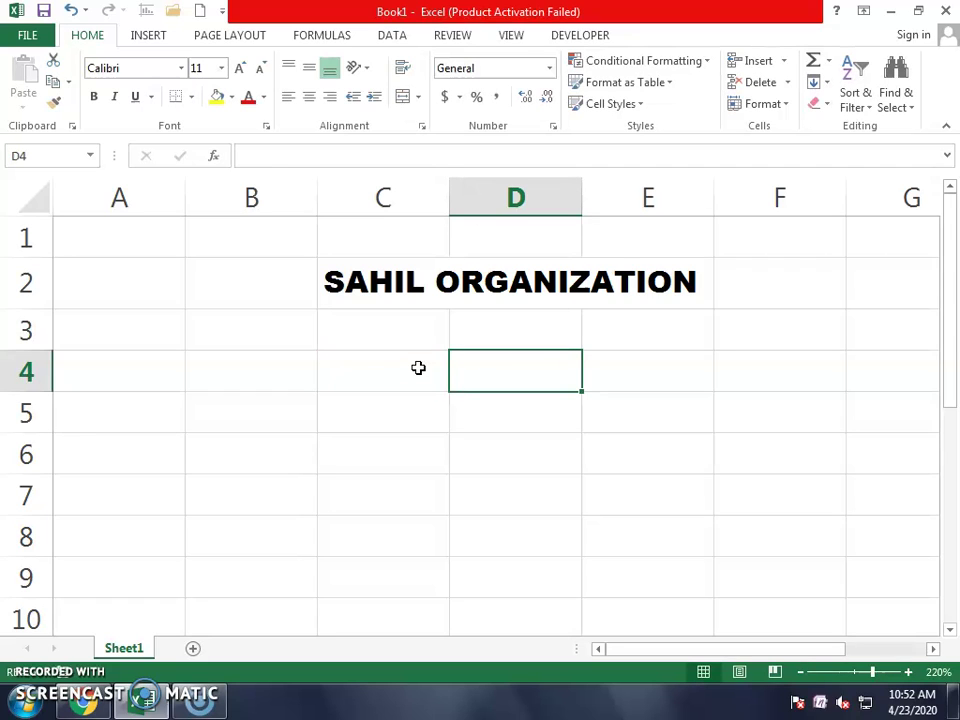
text(FUNCTION)
key(Up)
Make the FUNCTION label in D4 bold
key(Down)
key(ctrl+b)
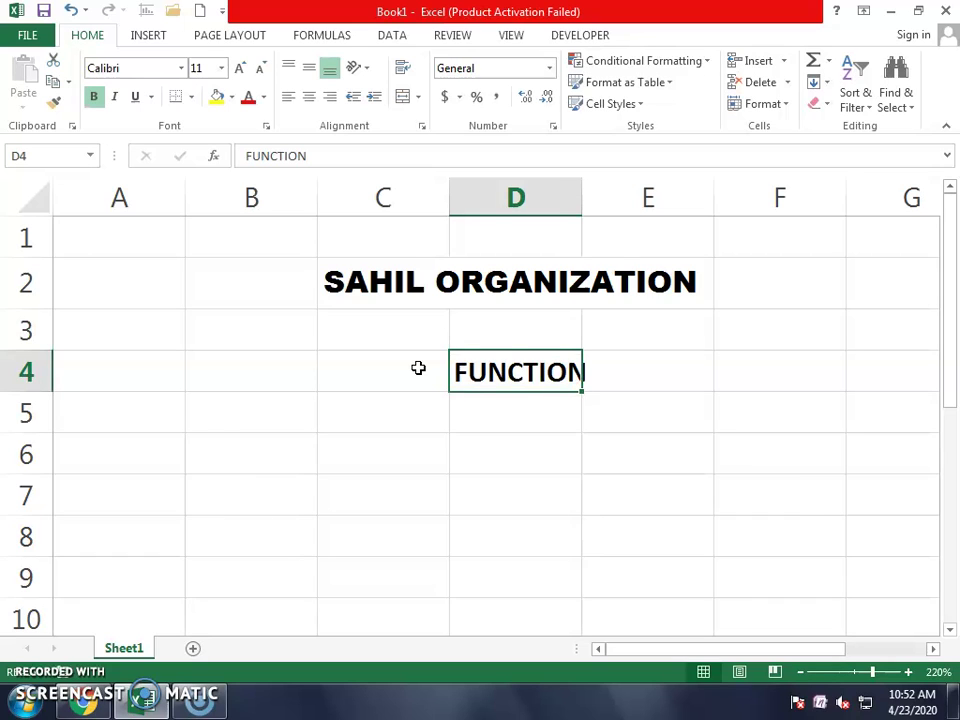
key(Down)
key(Down)
key(Left)
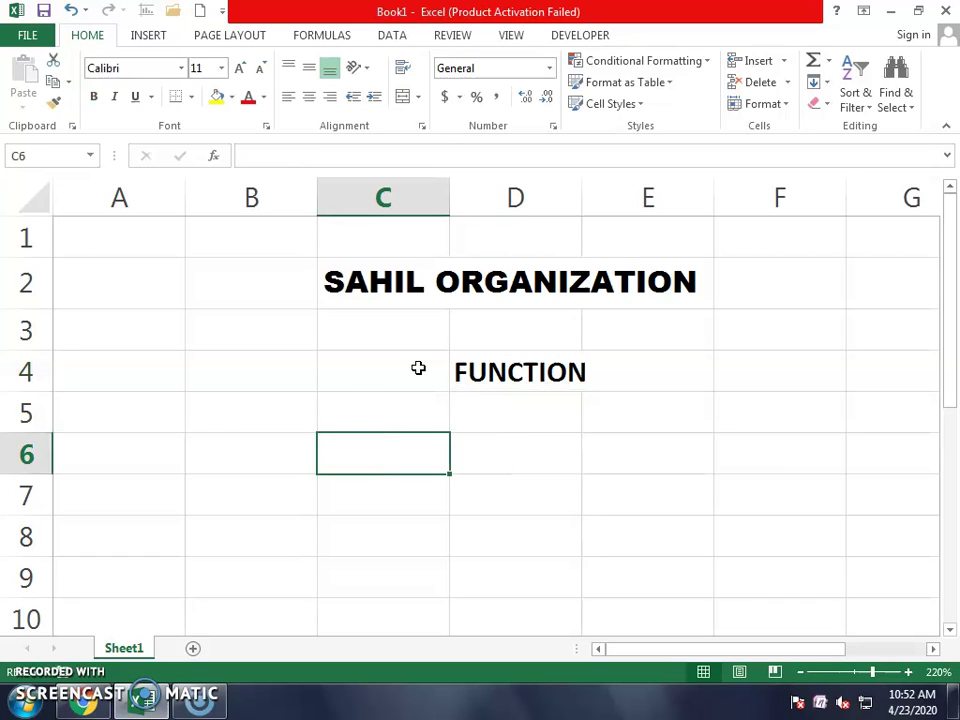
key(Down)
key(Down)
key(Down)
key(Down)
key(Down)
key(Up)
key(Up)
key(Up)
key(Up)
key(Up)
key(Up)
key(Up)
key(Up)
key(Up)
key(Down)
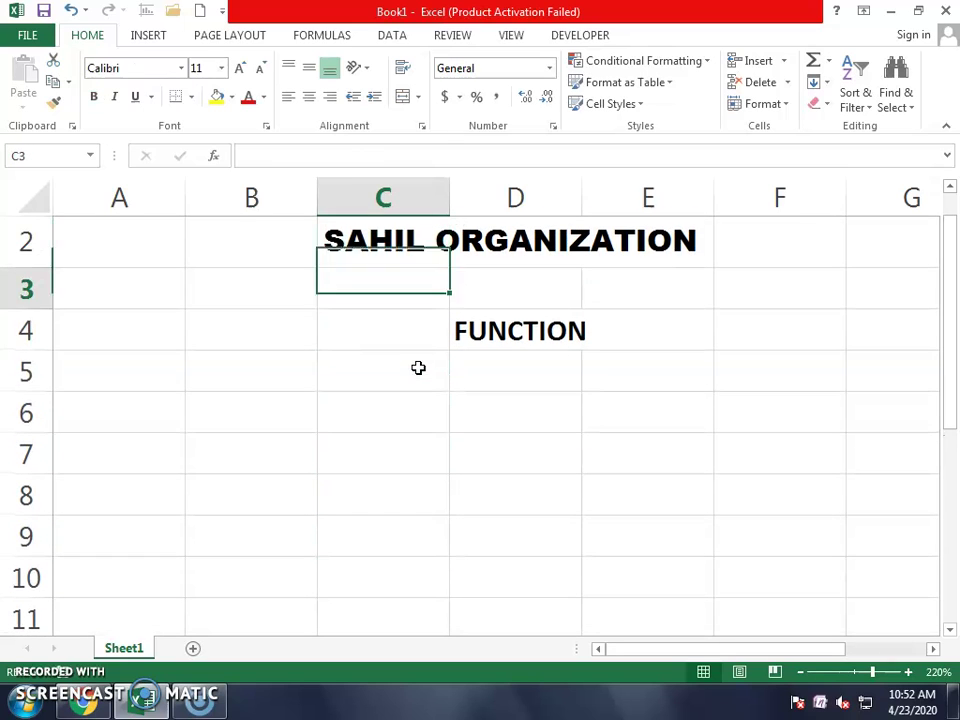
key(Down)
key(Down)
key(Down)
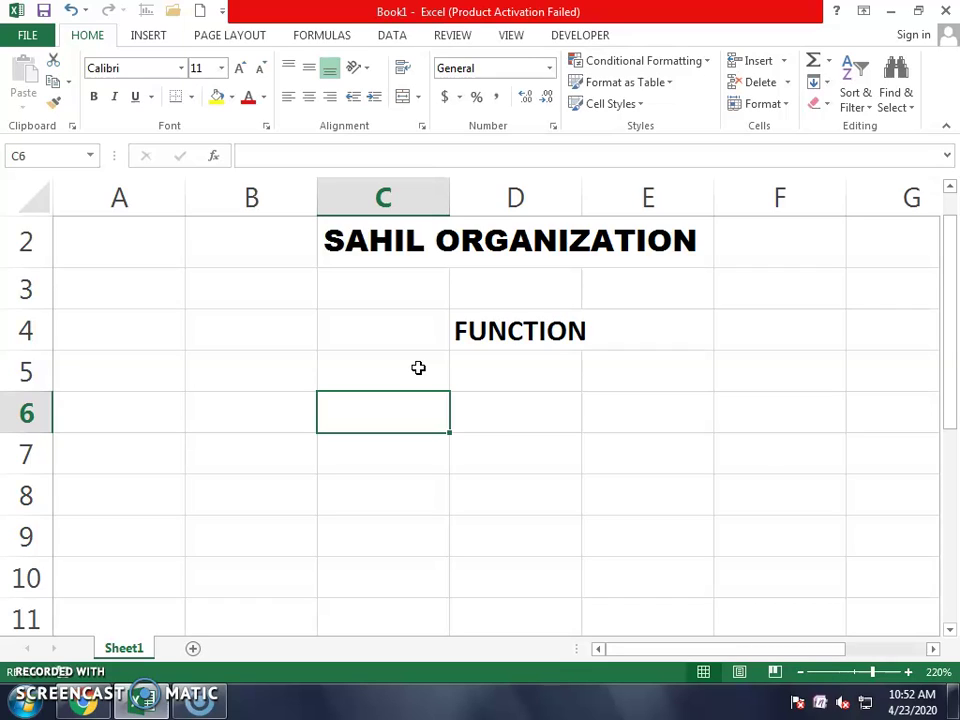
Enter the sample name in all lowercase letters in cell C6
text(SA)
key(BackSpace)
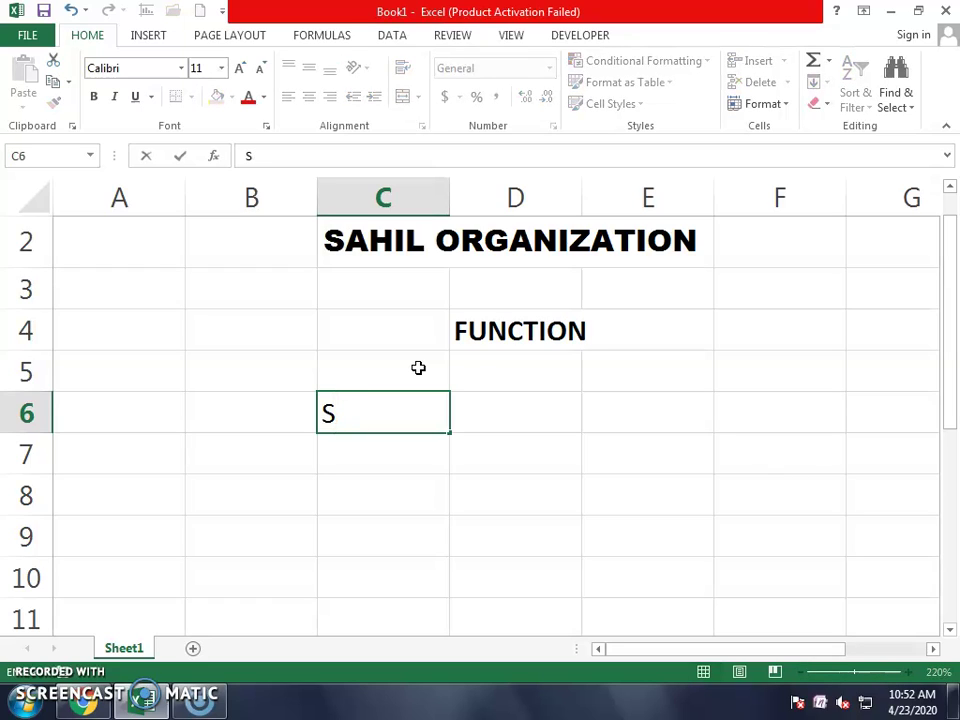
key(BackSpace)
text(s)
text(ahil)
key(Return)
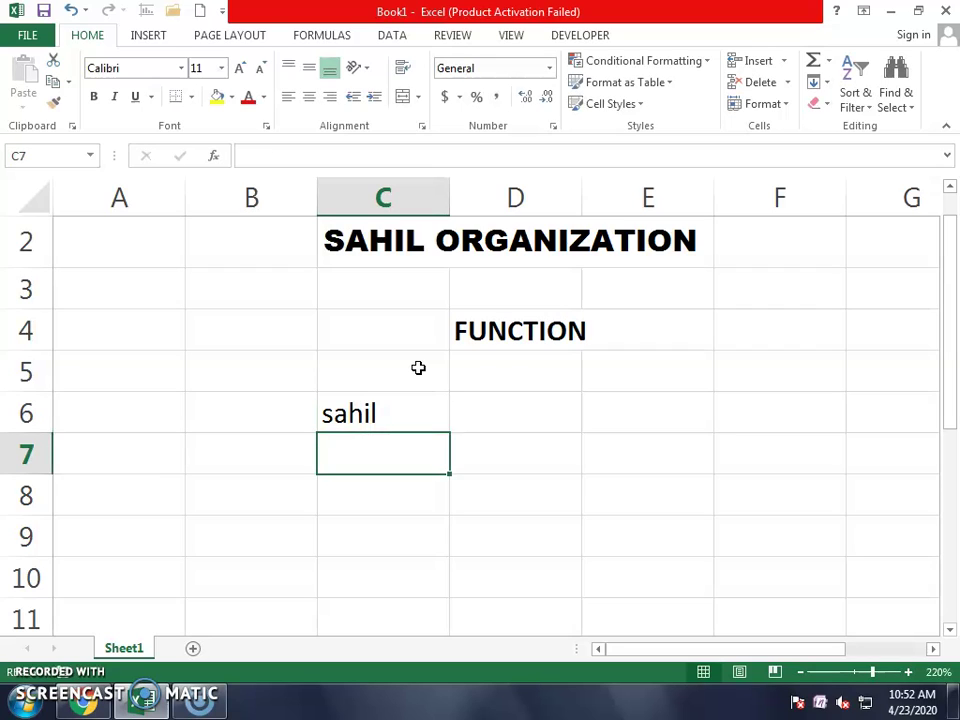
key(Up)
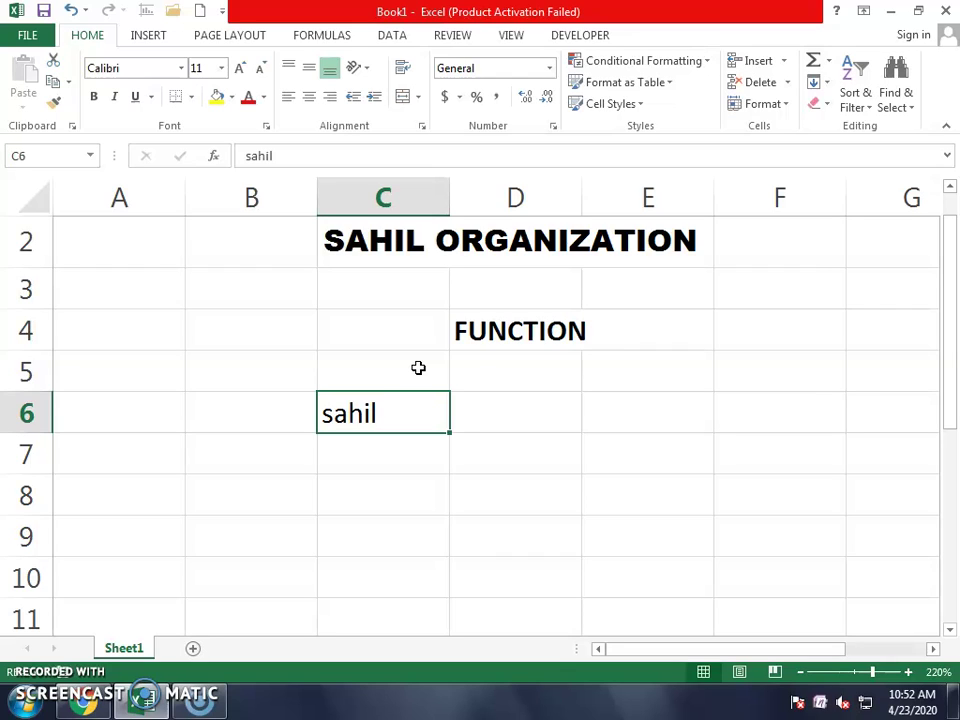
key(Return)
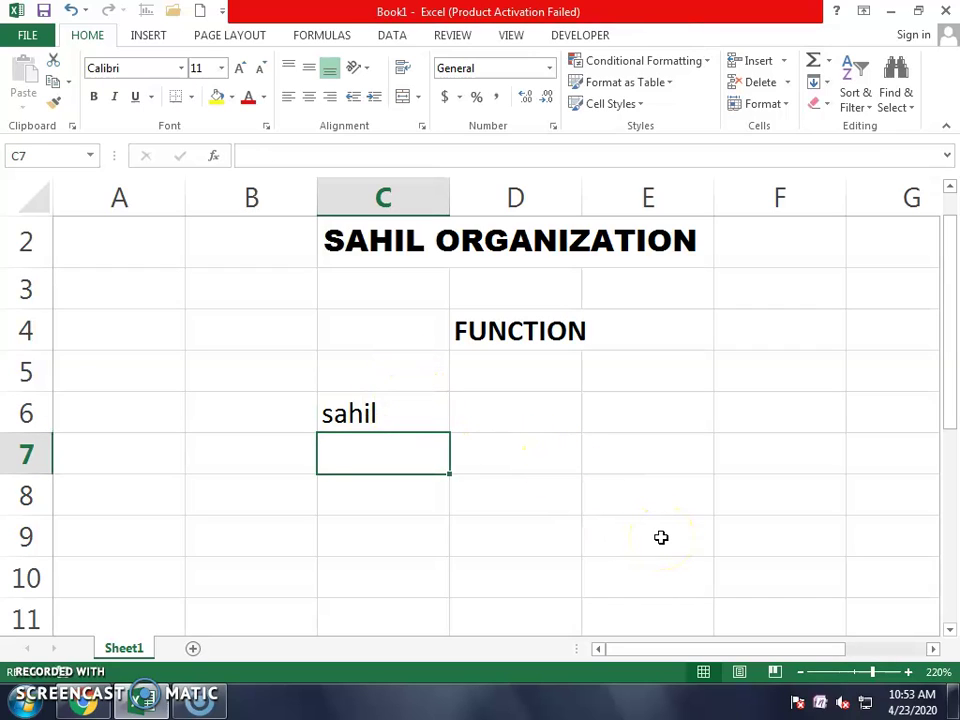
Enter =UPPER(C6) in C7 to show the name in capitals
text(=)
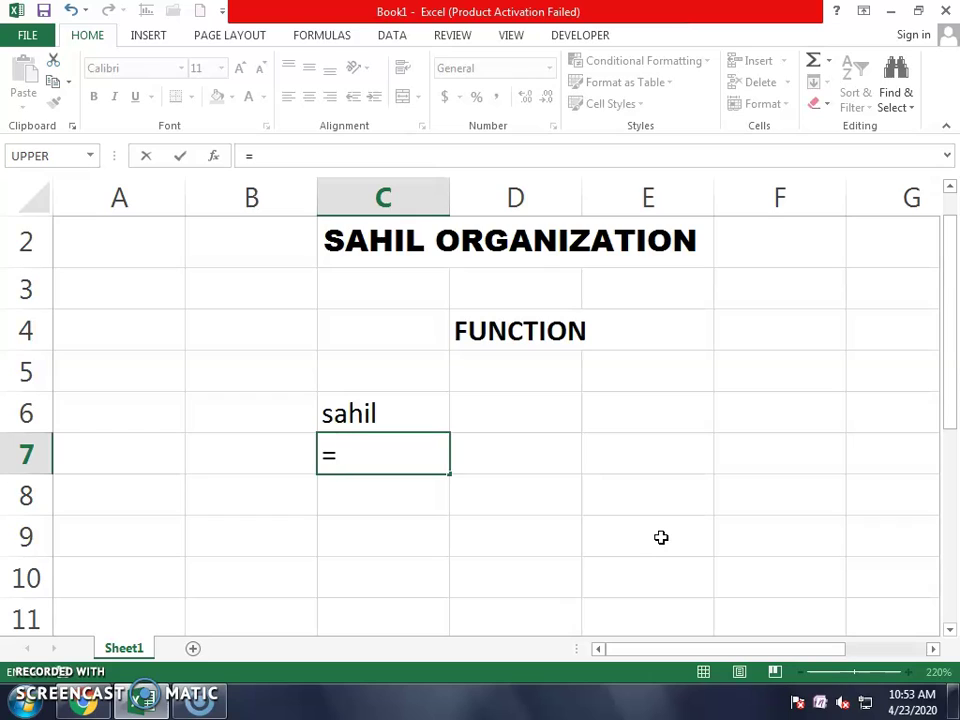
text(up)
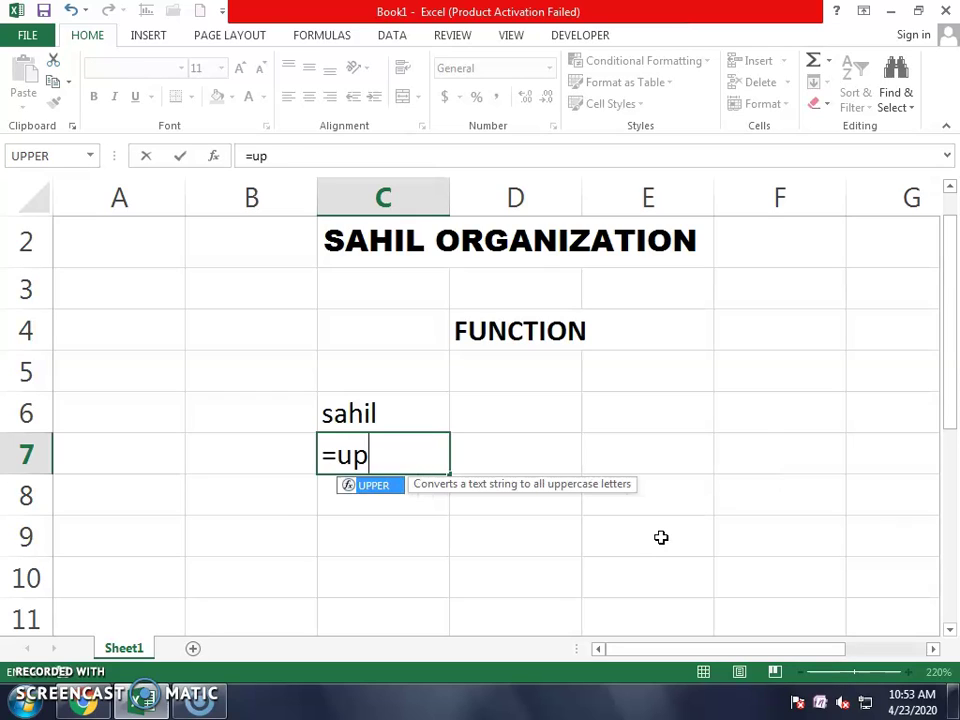
text(per()
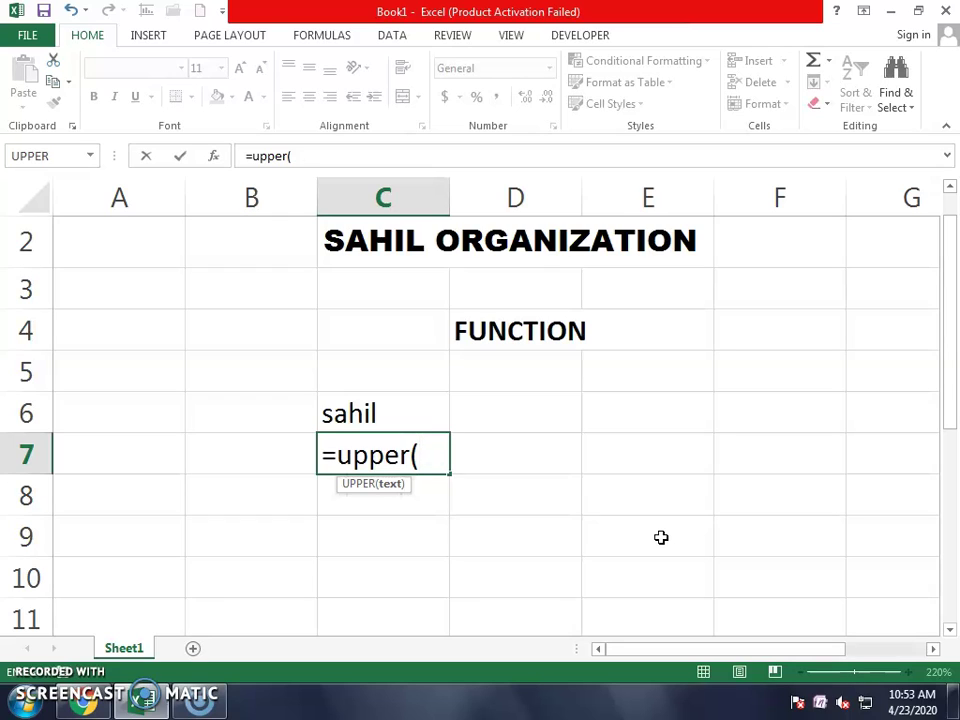
key(Up)
text())
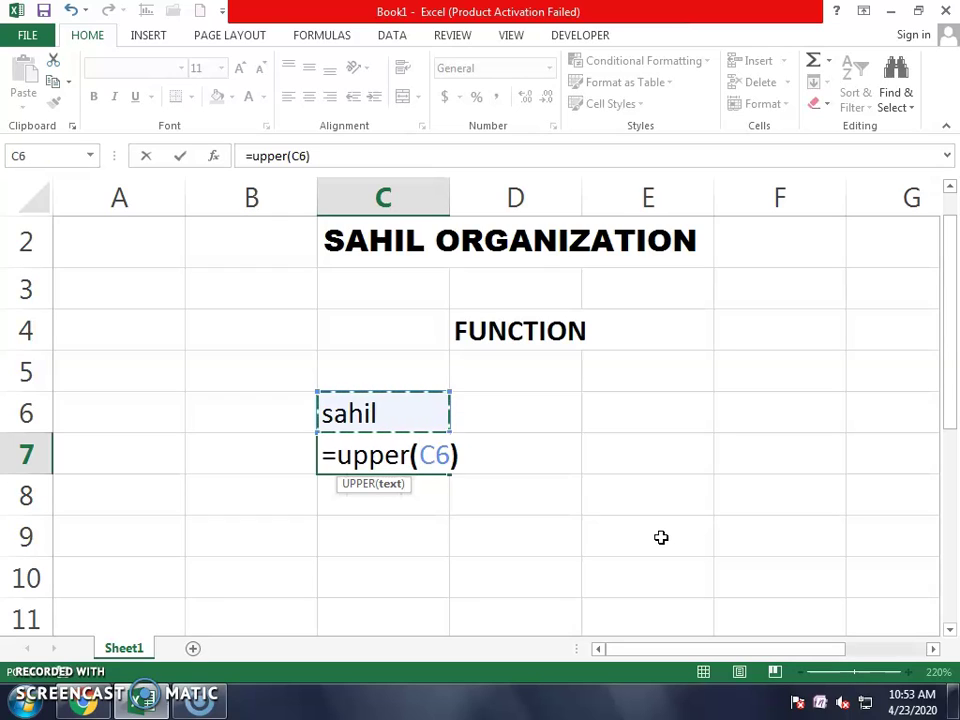
key(Return)
key(Up)
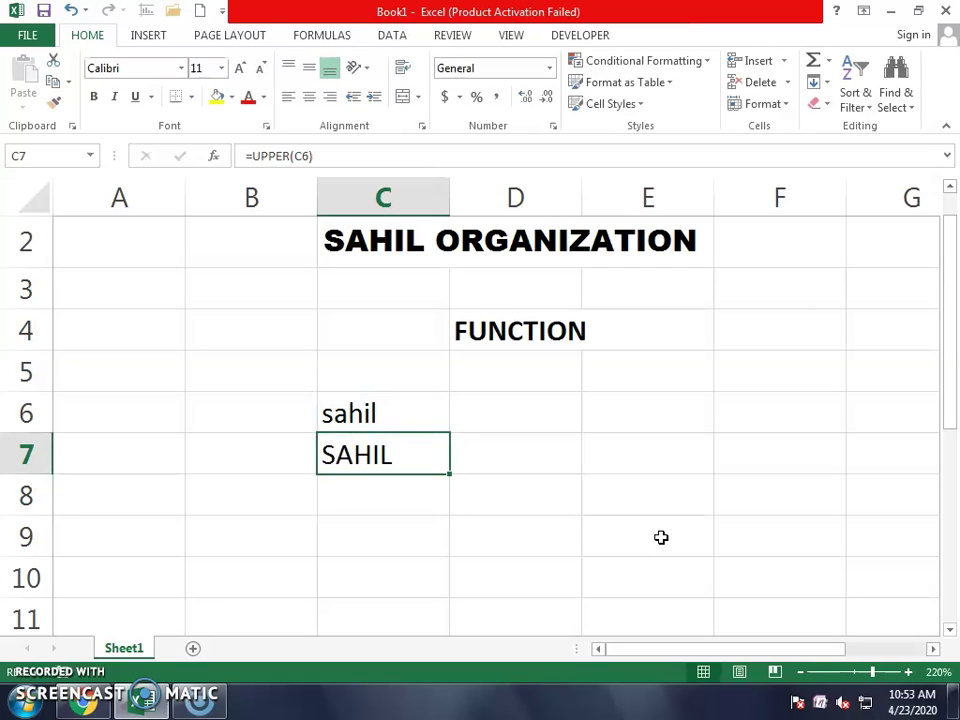
key(Down)
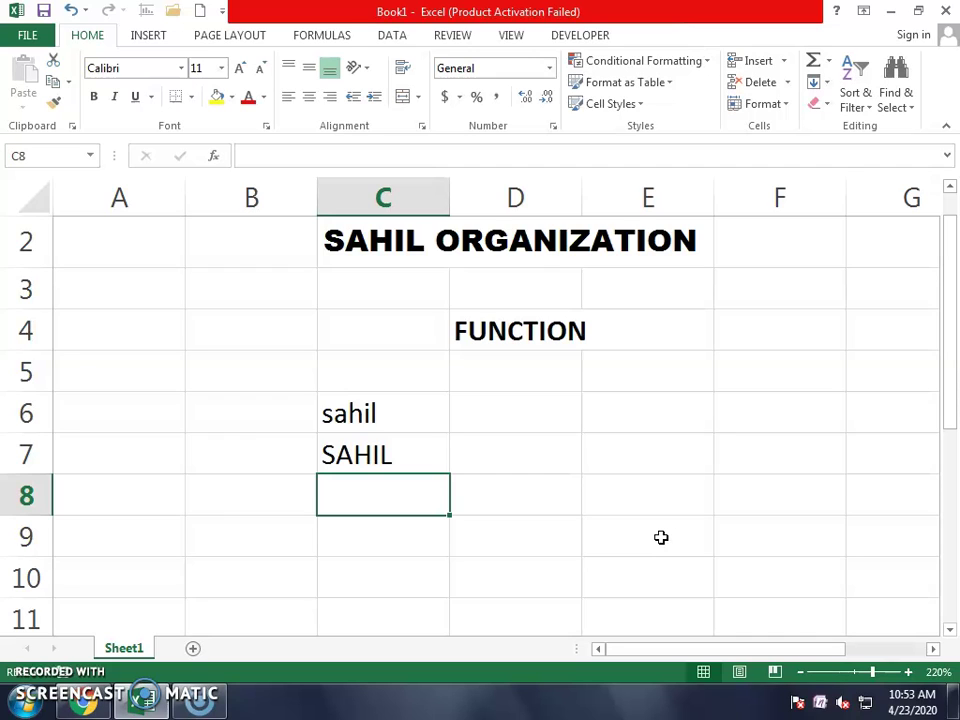
Enter =LOWER(C7) in C8 to turn the name back to lowercase
text(=)
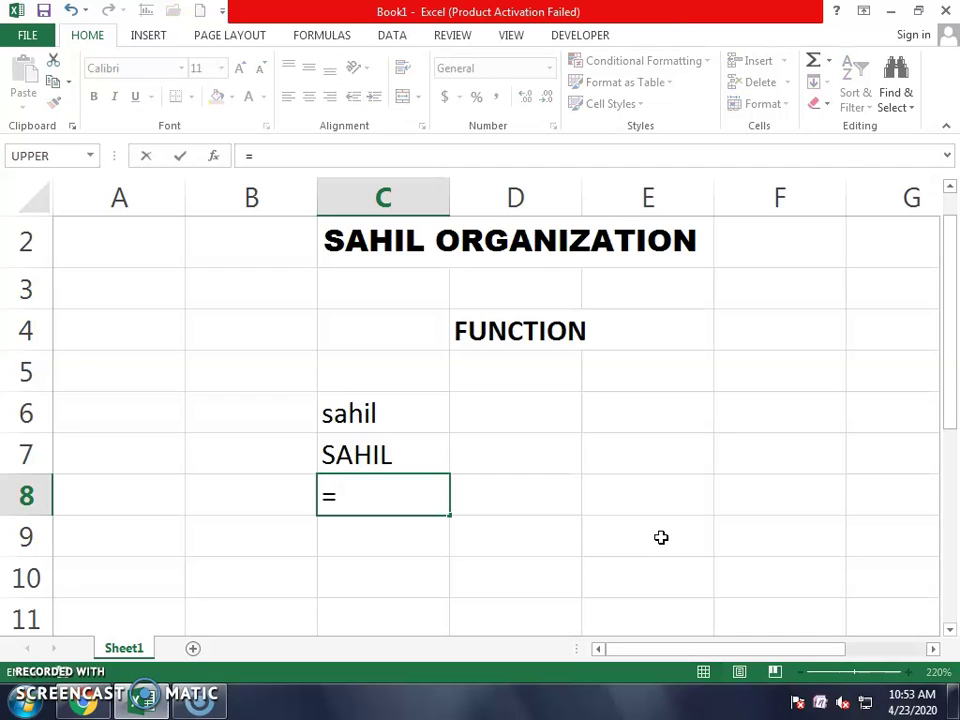
text(lower)
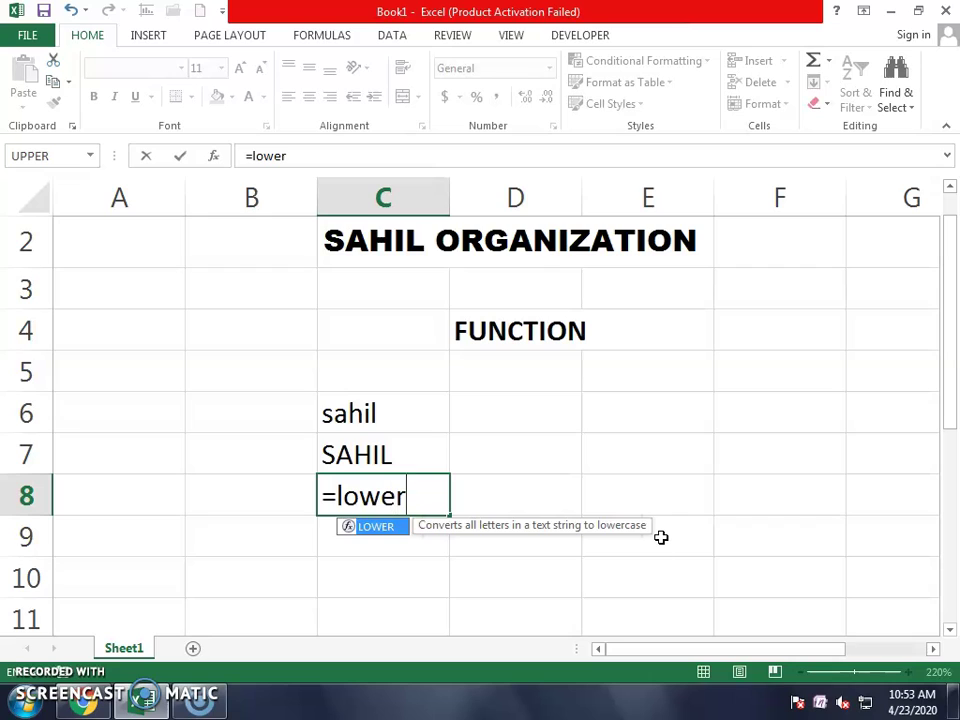
text(()
key(Up)
text())
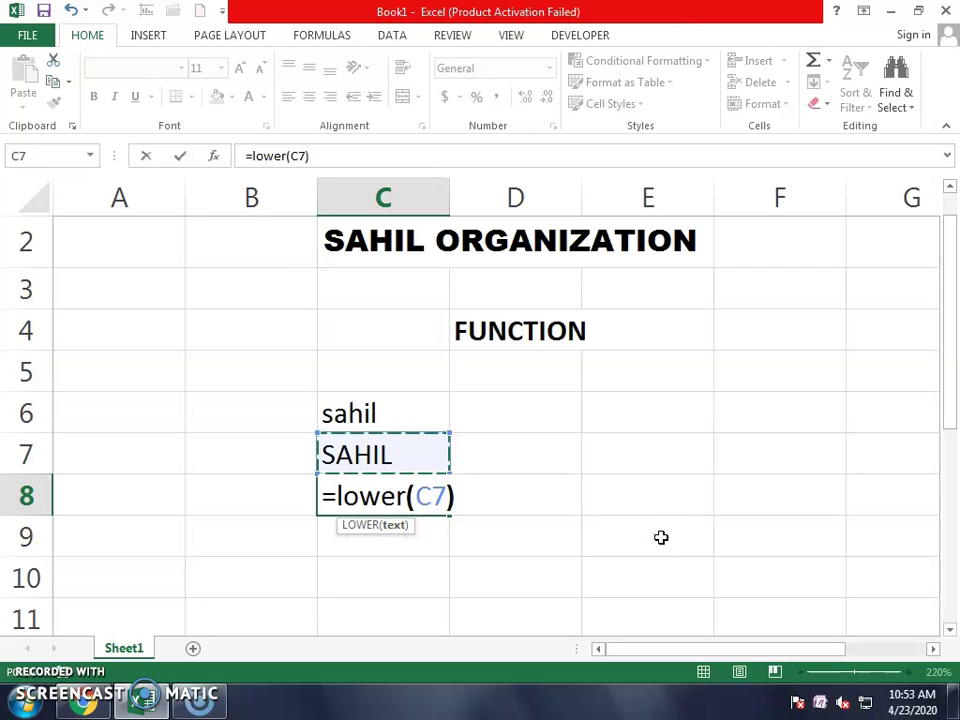
key(Return)
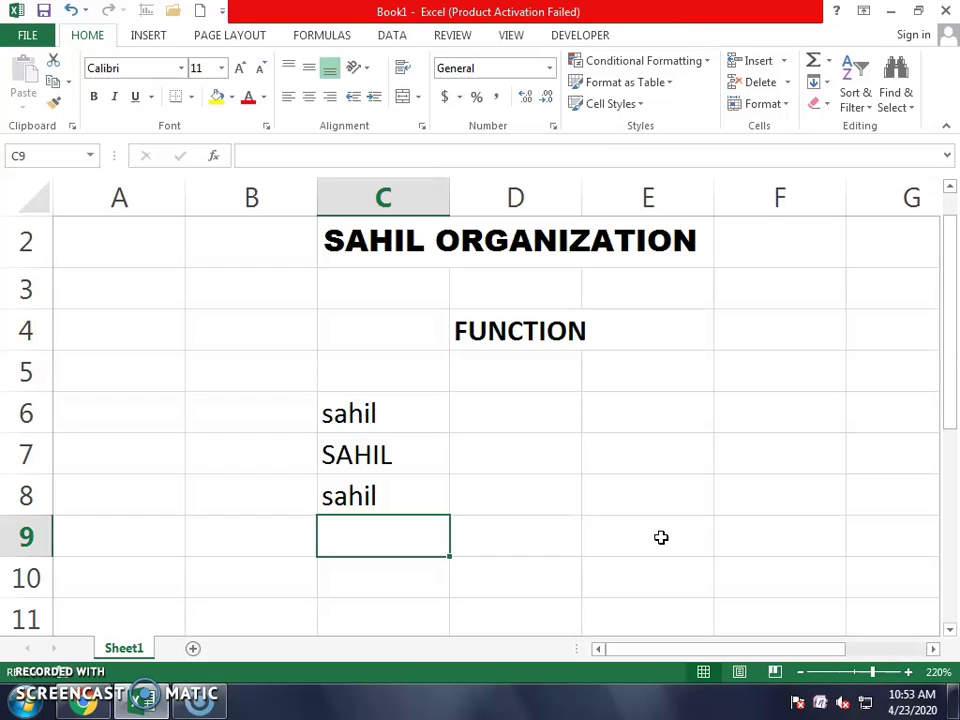
key(Up)
key(Down)
Enter =PROPER(C8) in C9 to display the name in proper case
text(=)
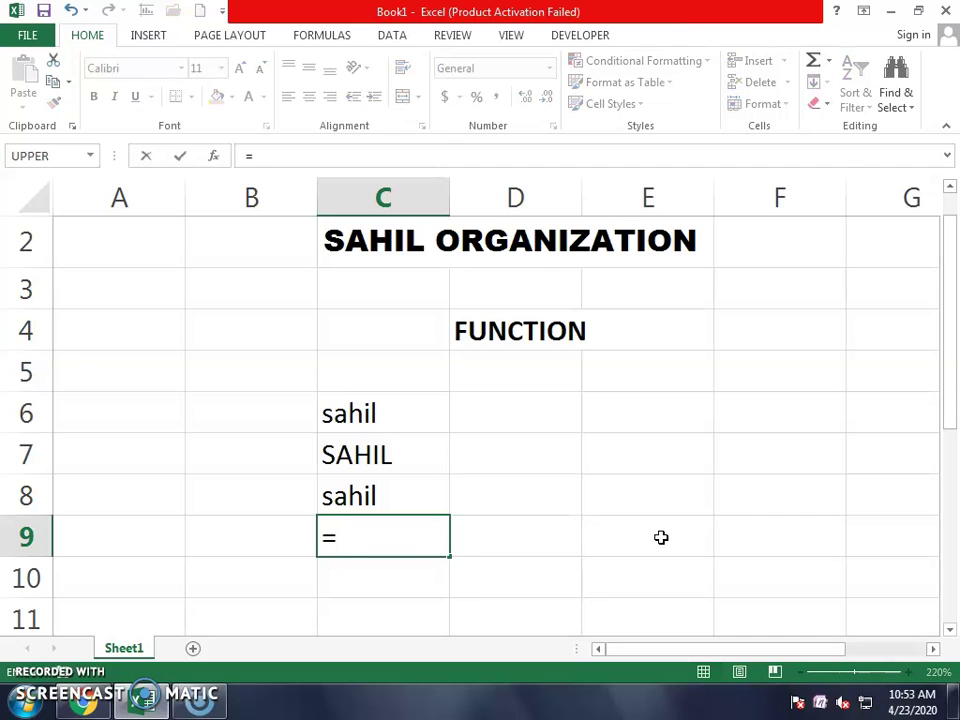
text(proper)
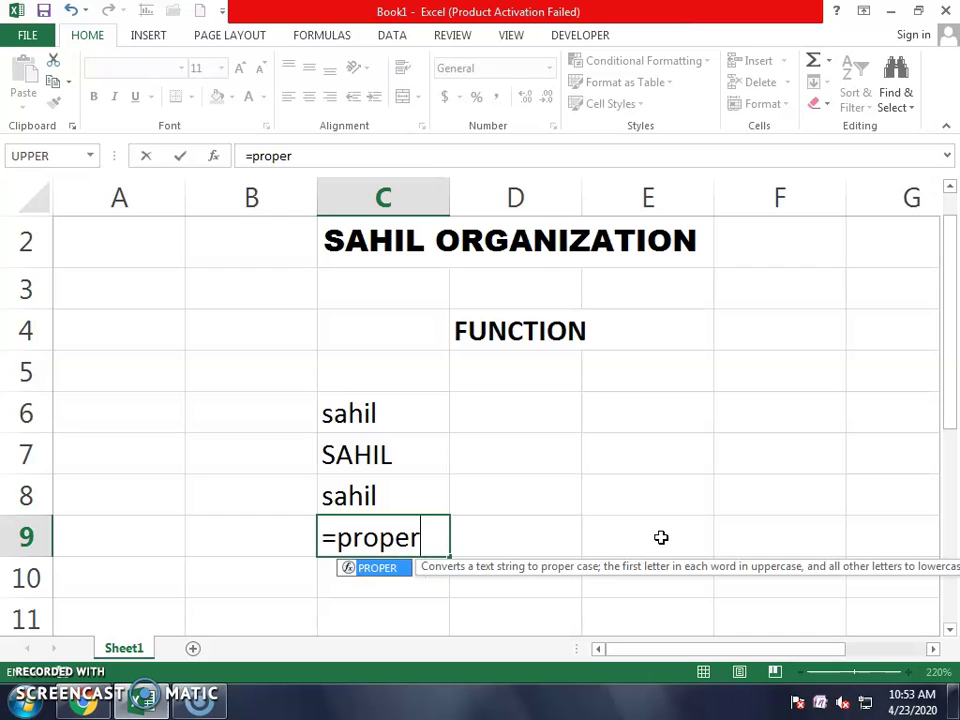
text(()
key(Up)
text())
key(Return)
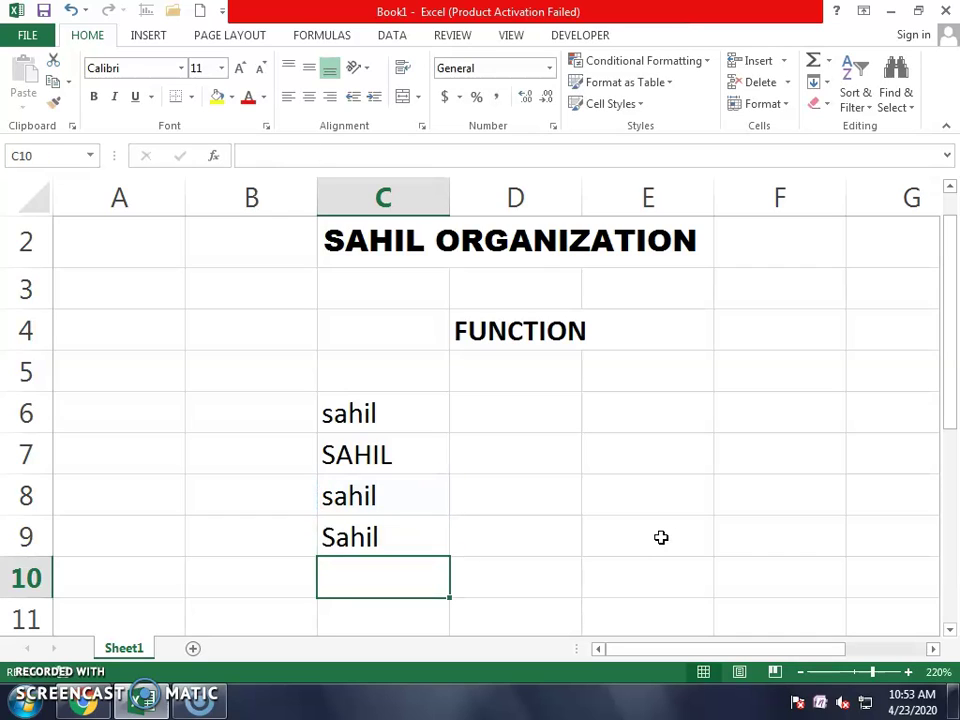
key(Up)
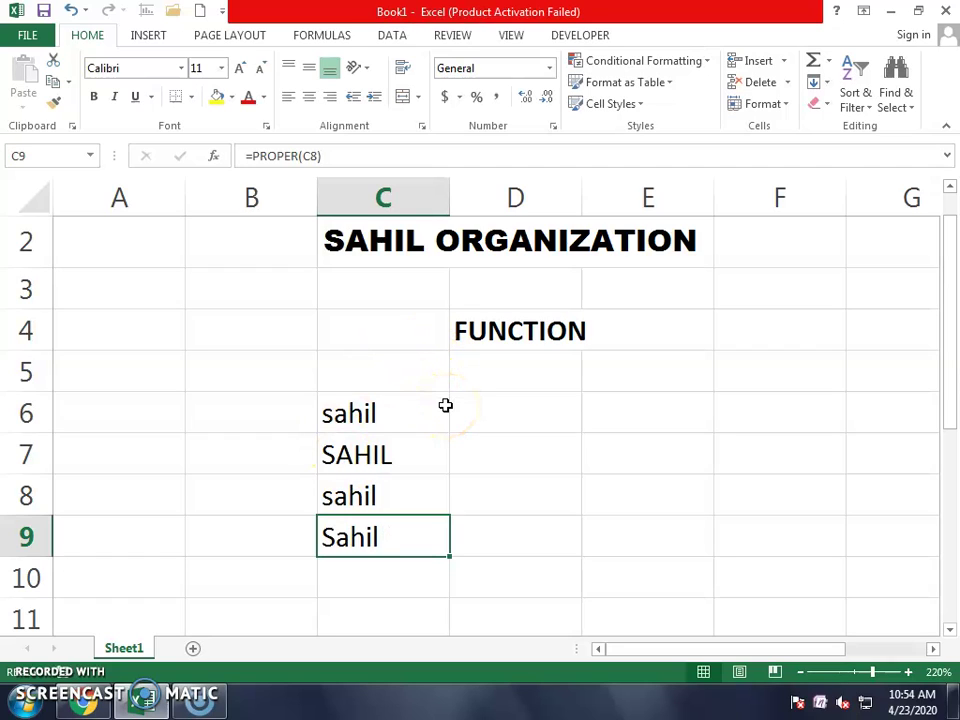
Enter =LEN(C6) in D6, returning a character count of 5
click(506, 405)
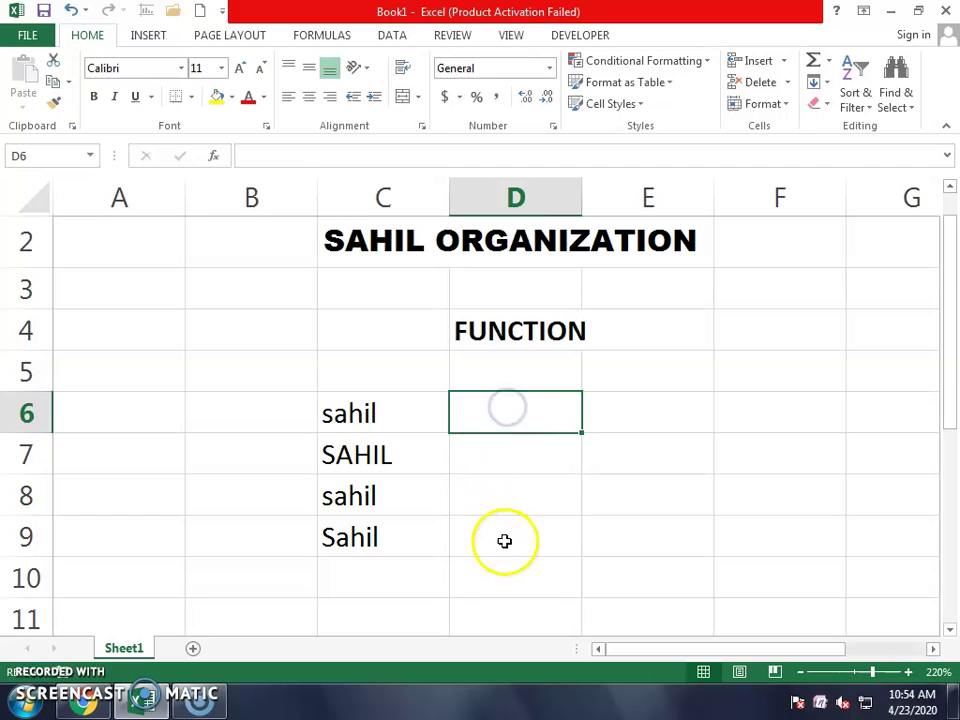
click(375, 411)
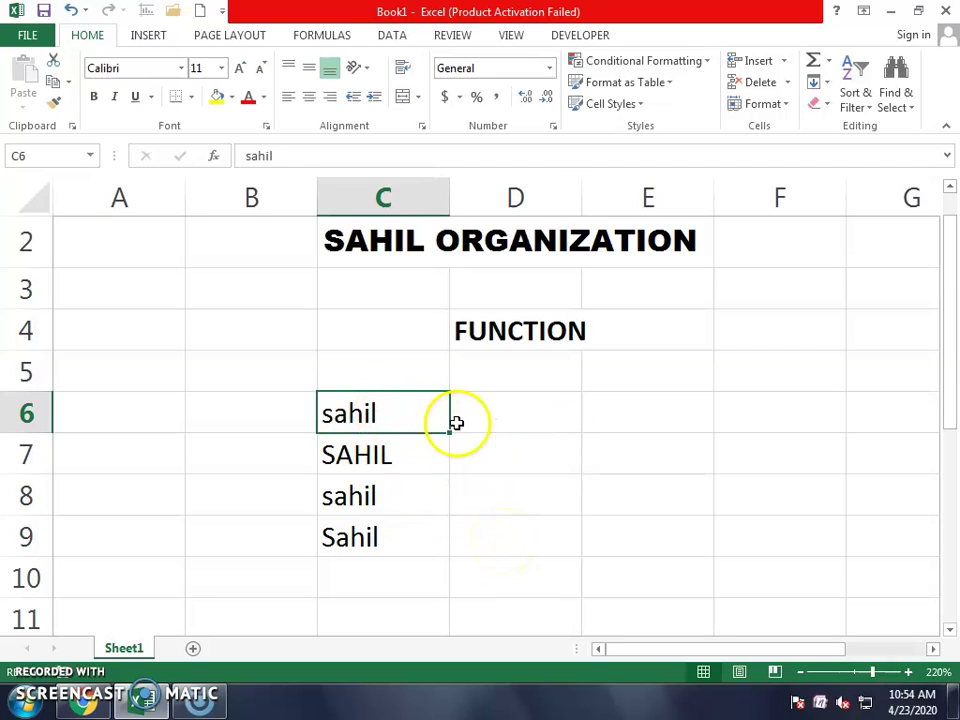
click(501, 432)
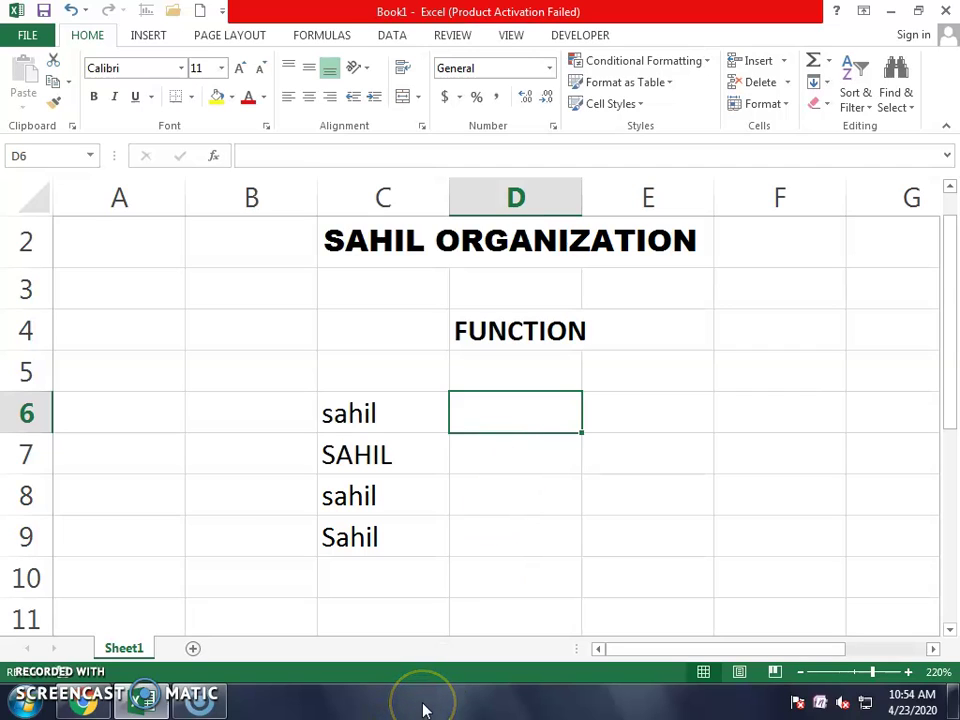
text(=)
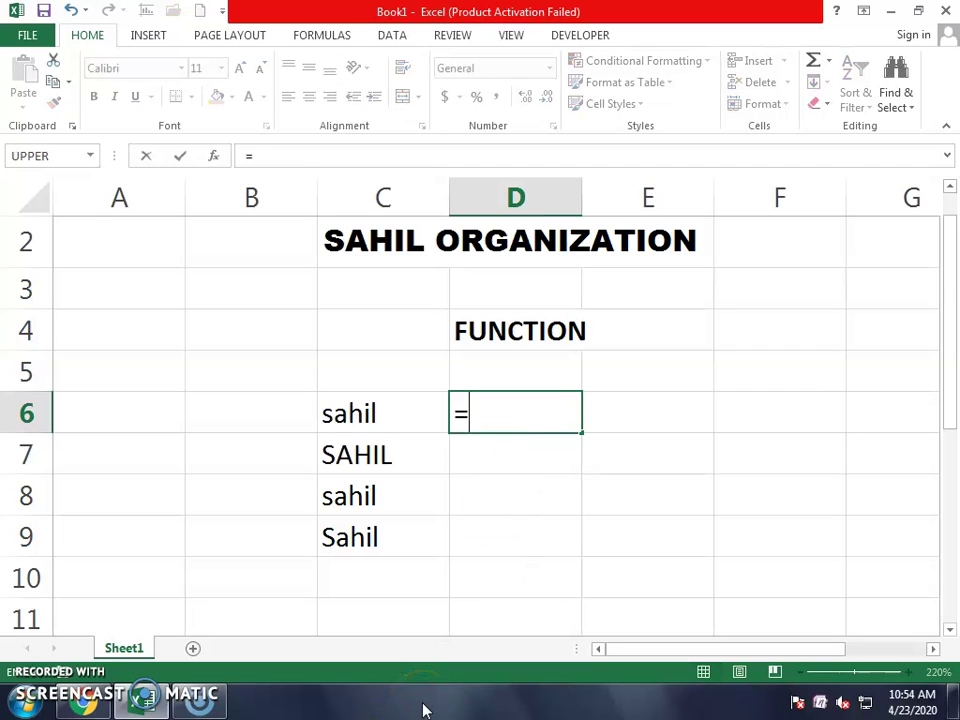
text(len)
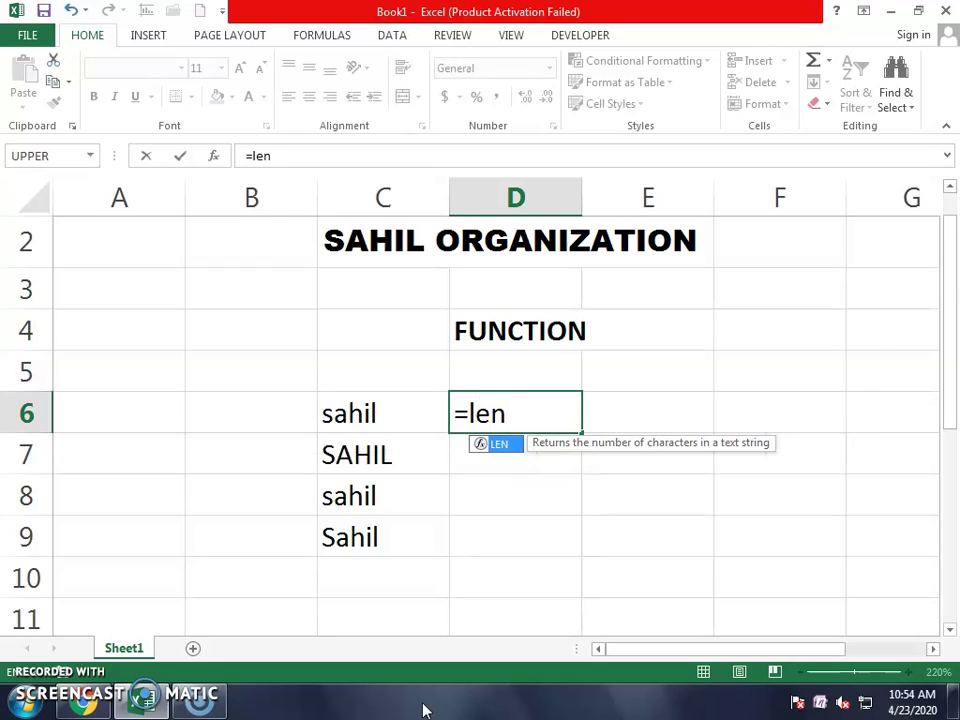
text(()
key(Left)
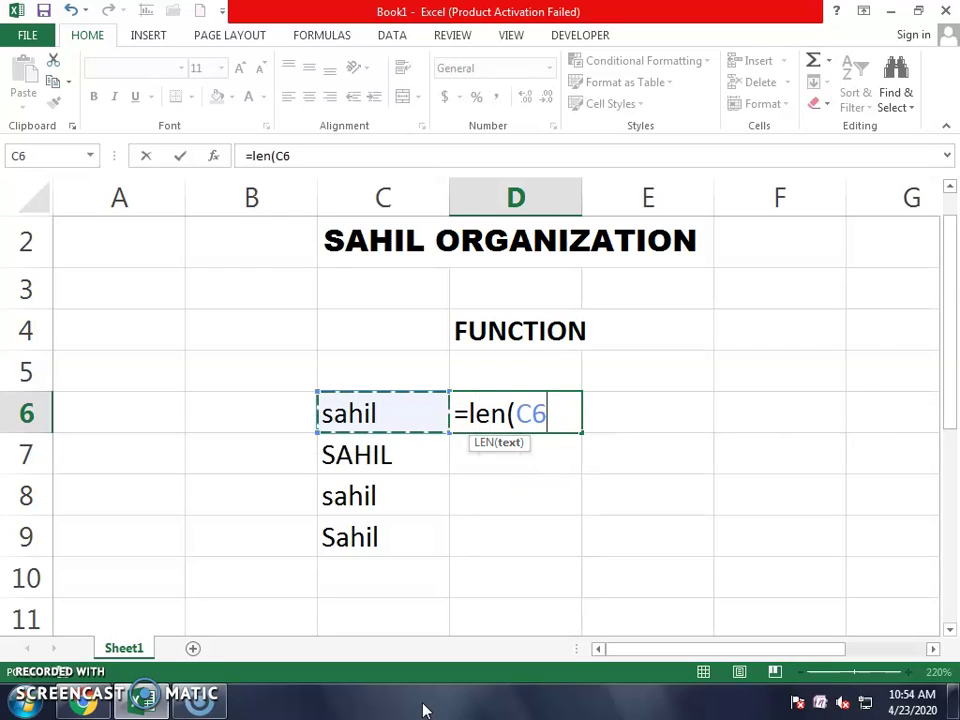
text())
key(Return)
key(Up)
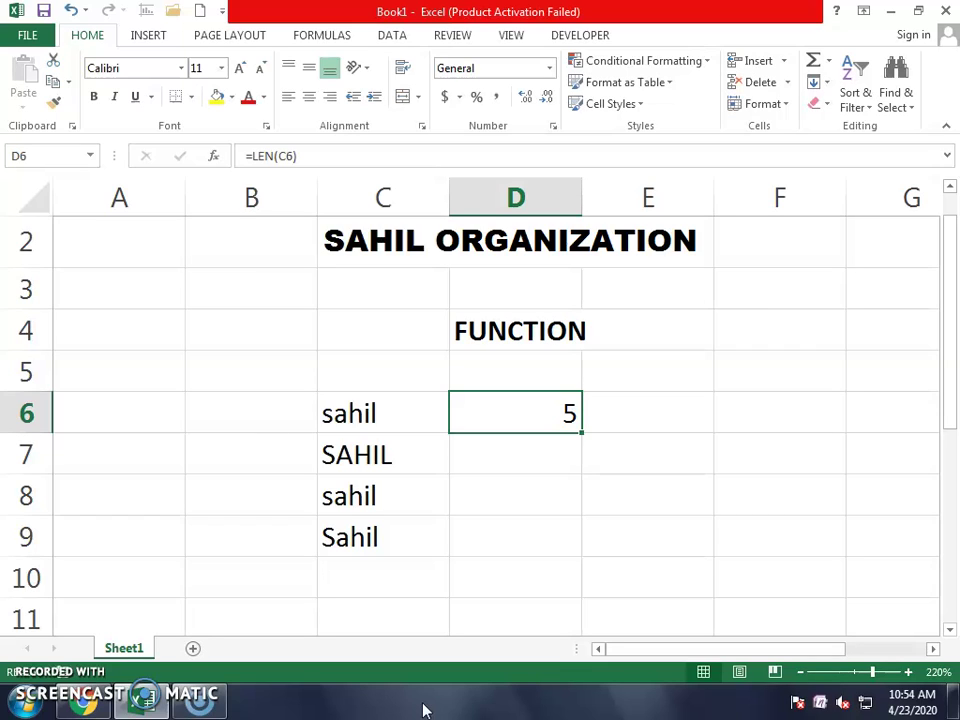
Enter =REPT(C7,5) in D7 to repeat the capitalised name five times
key(Down)
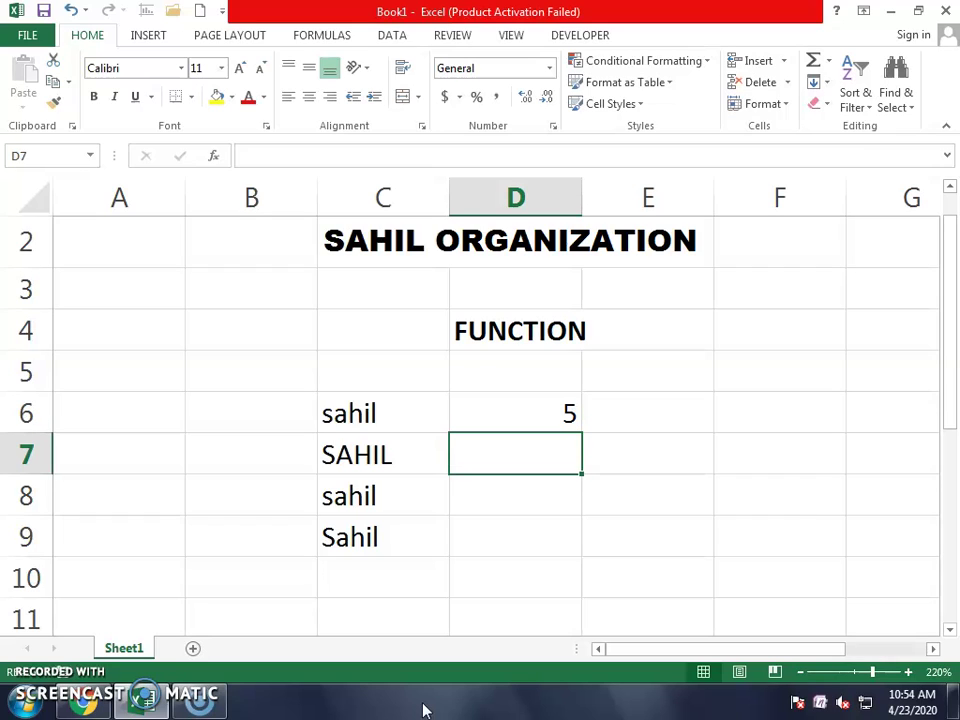
key(Left)
key(Right)
text(=)
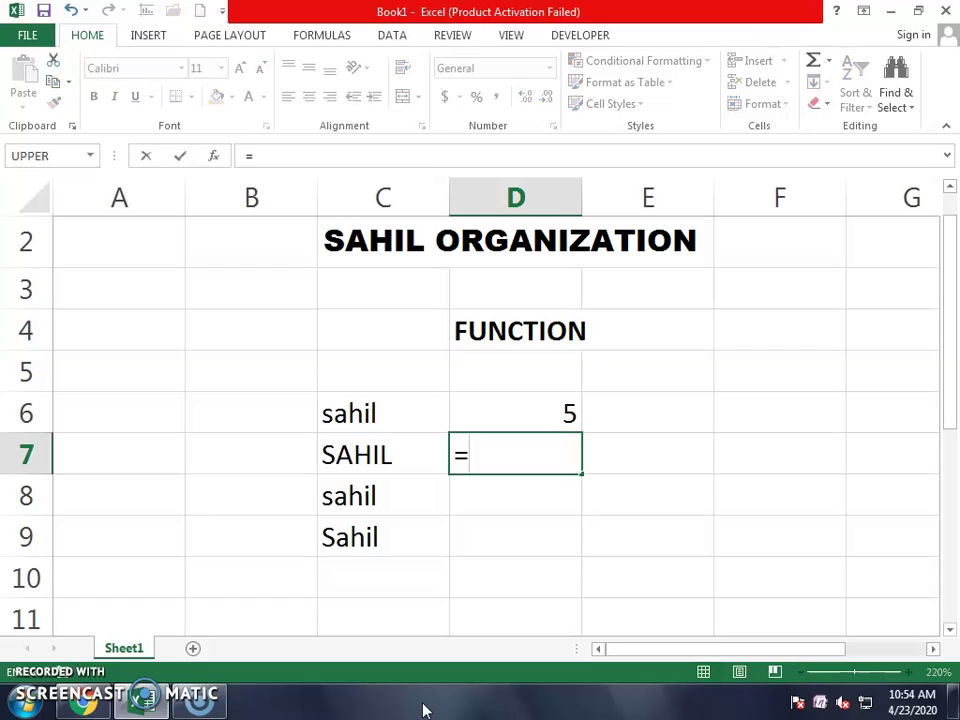
text(r)
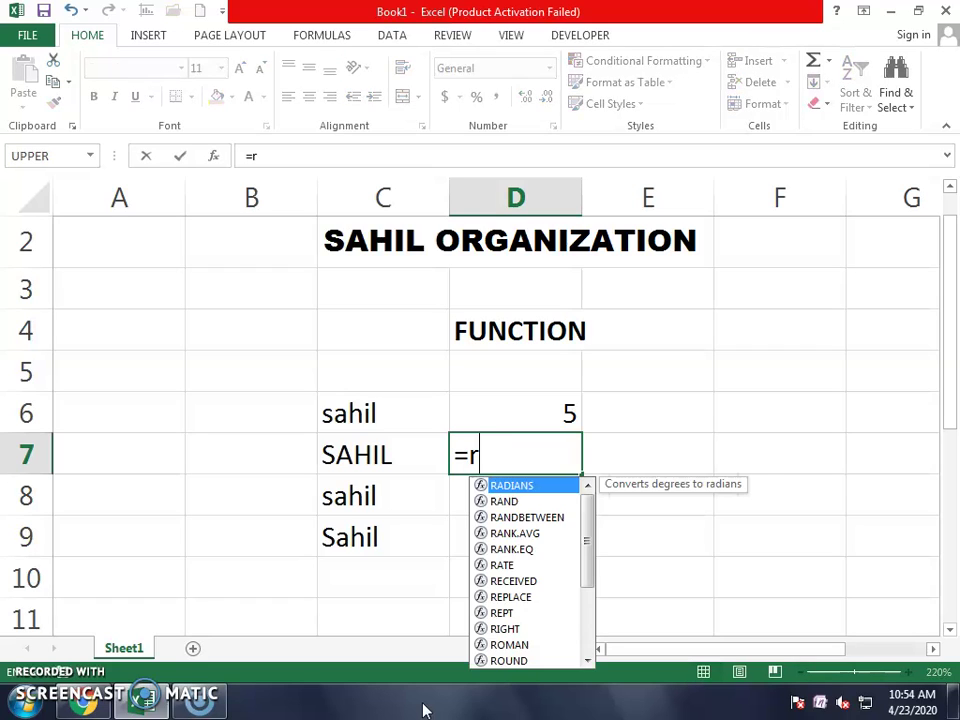
text(ept)
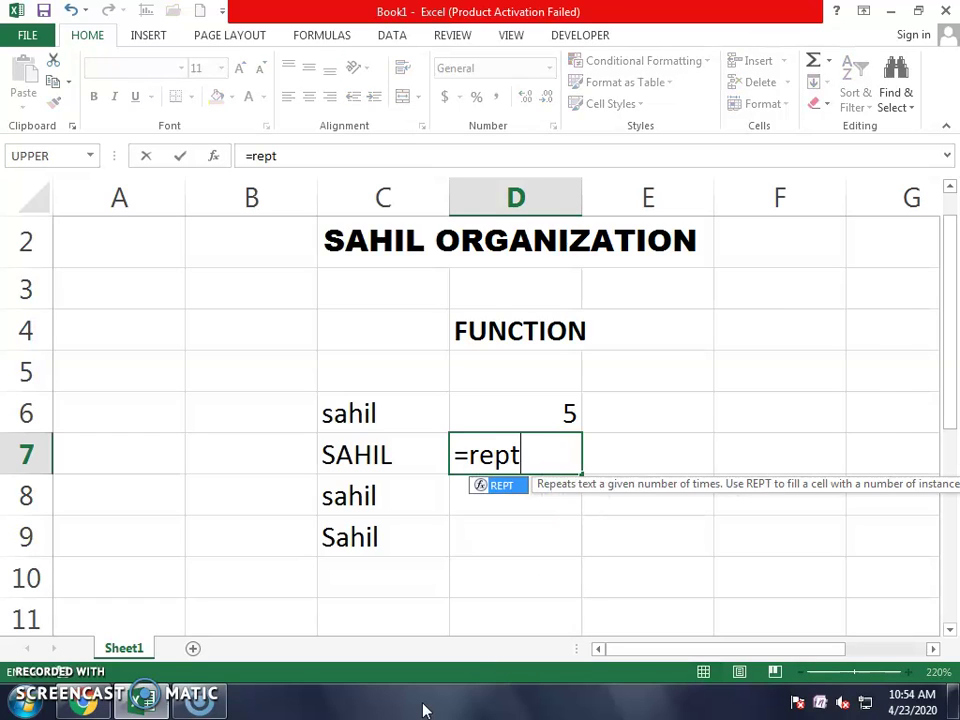
text(()
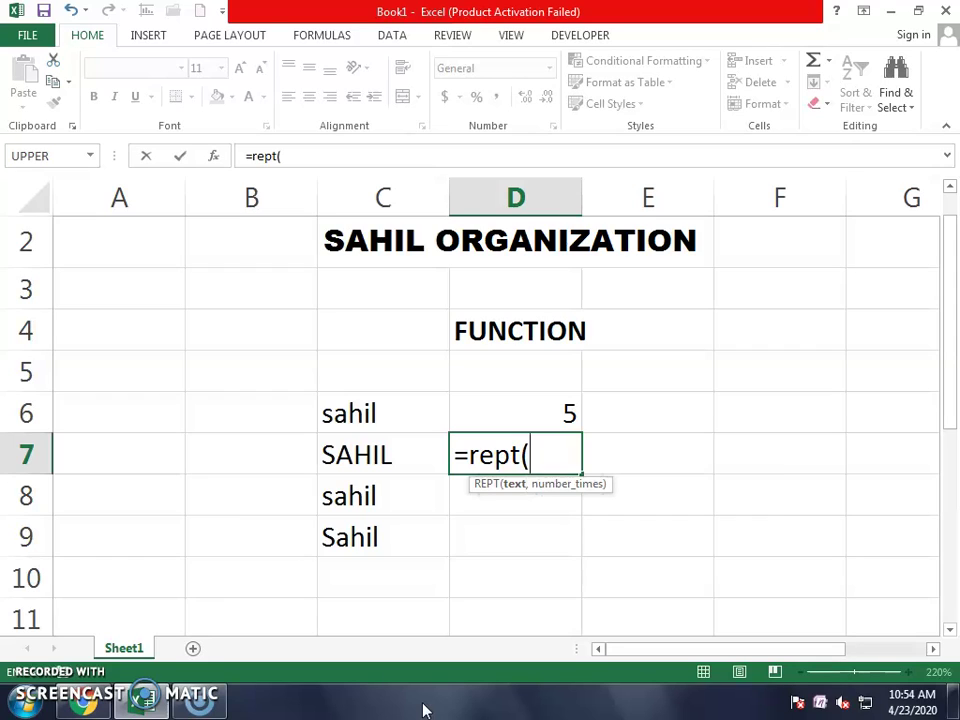
key(Left)
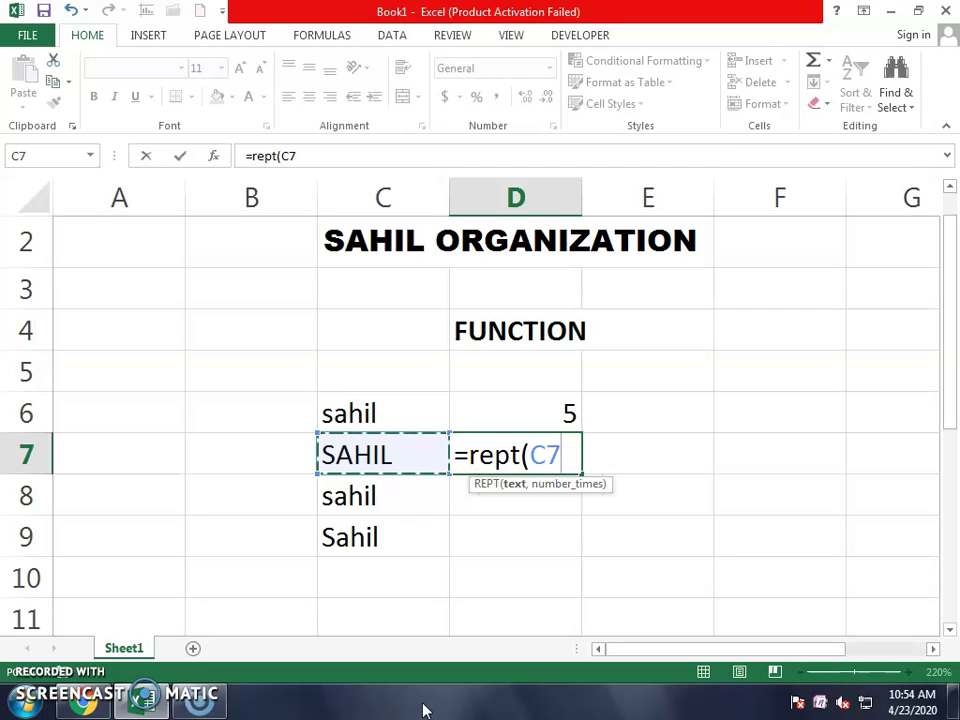
text(,)
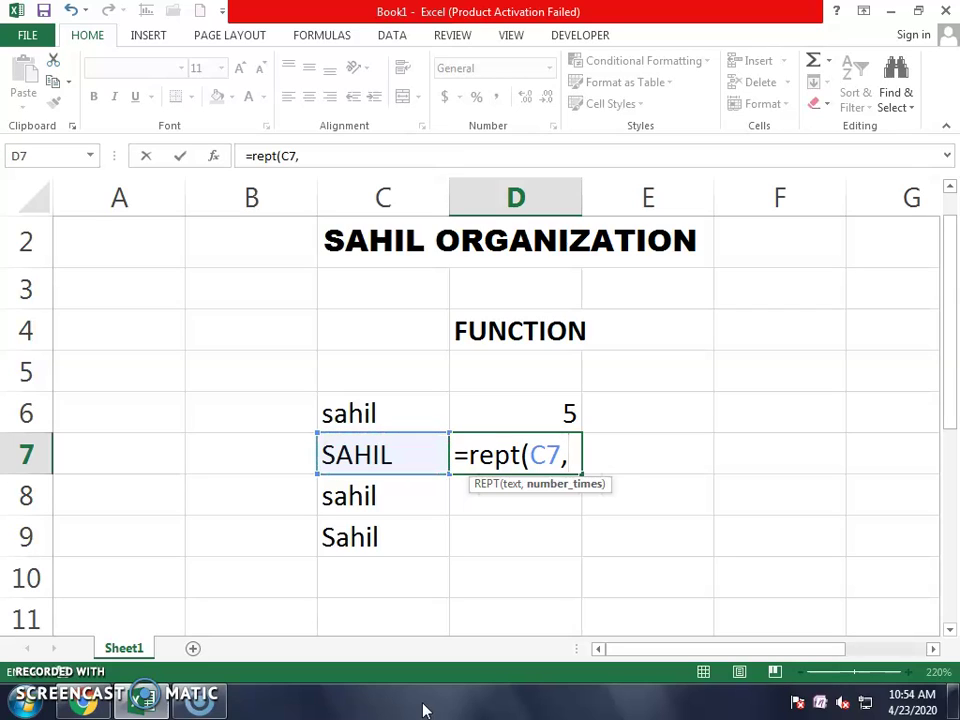
text(5))
key(Return)
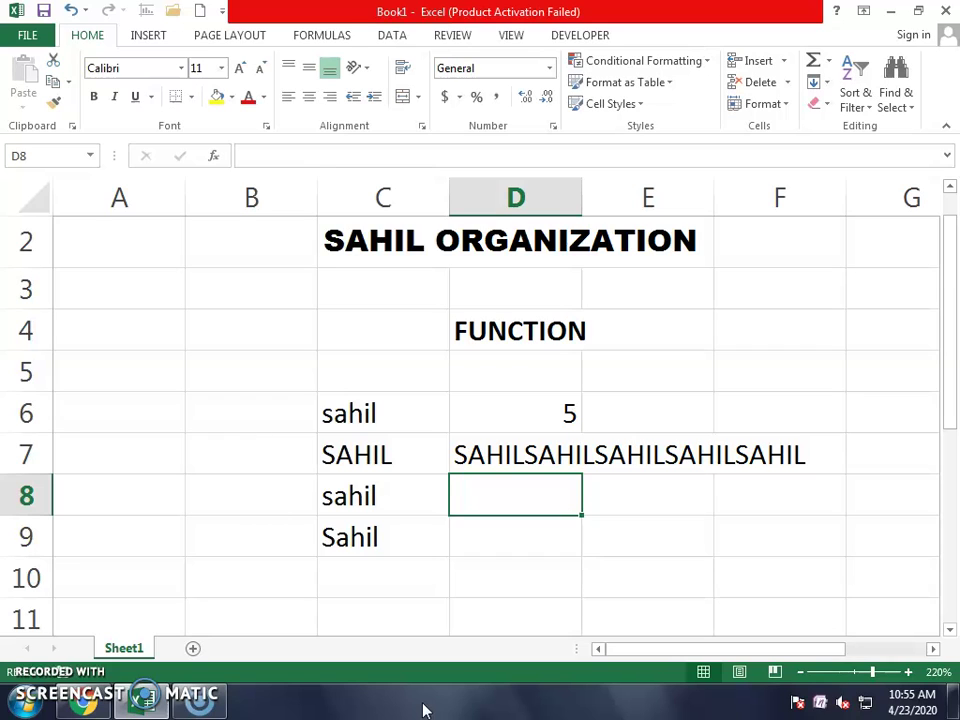
Enter =LEFT(C8,2) in D8, returning the first two letters sa
text(=left()
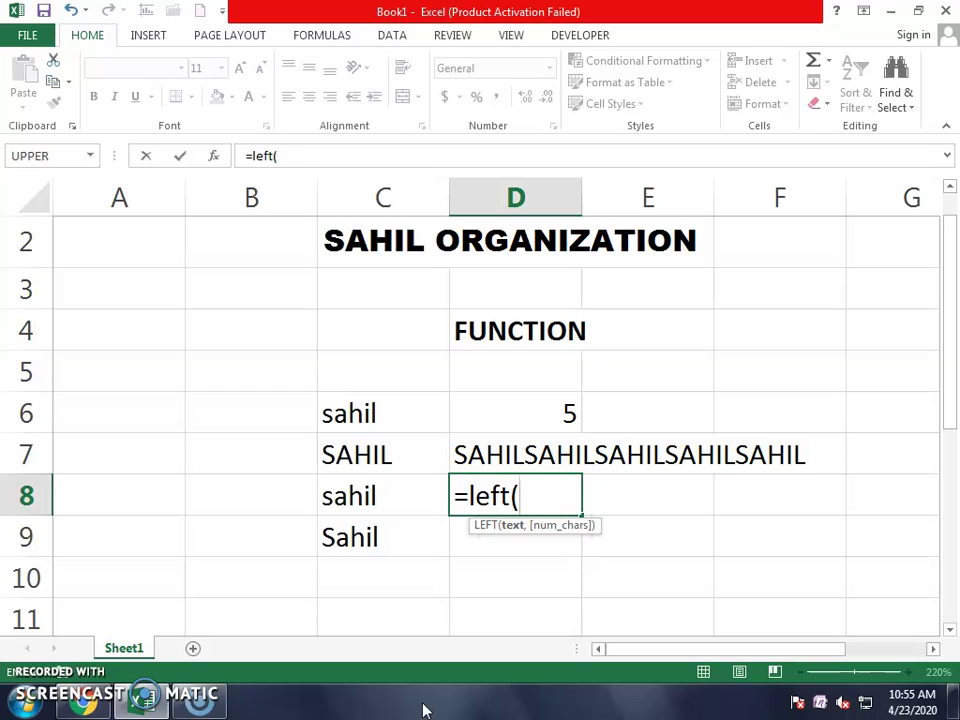
click(350, 497)
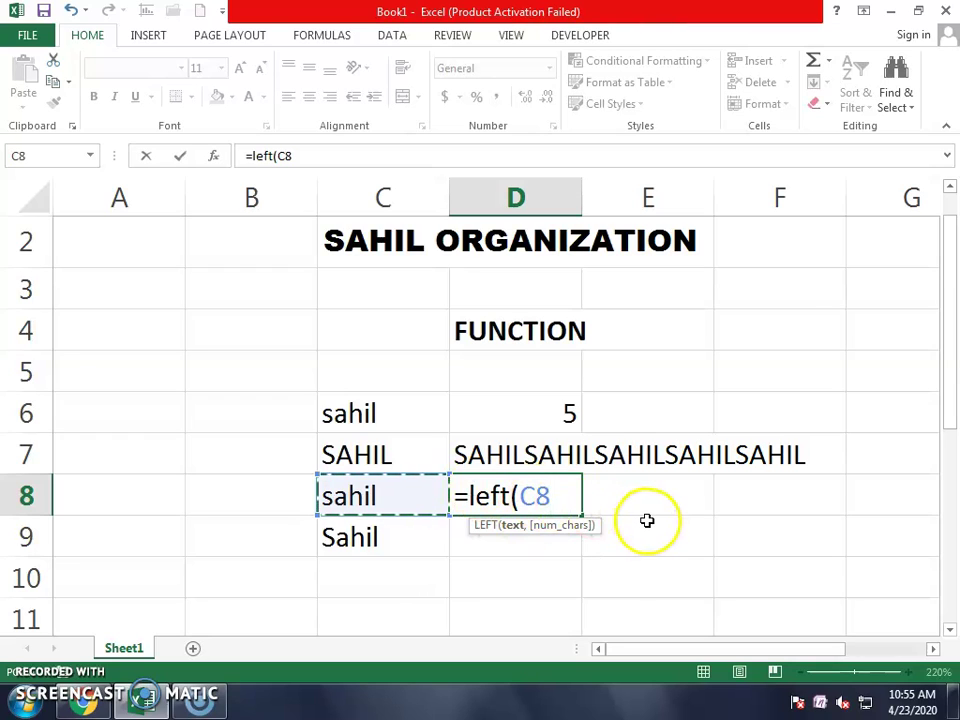
text(,2))
key(Return)
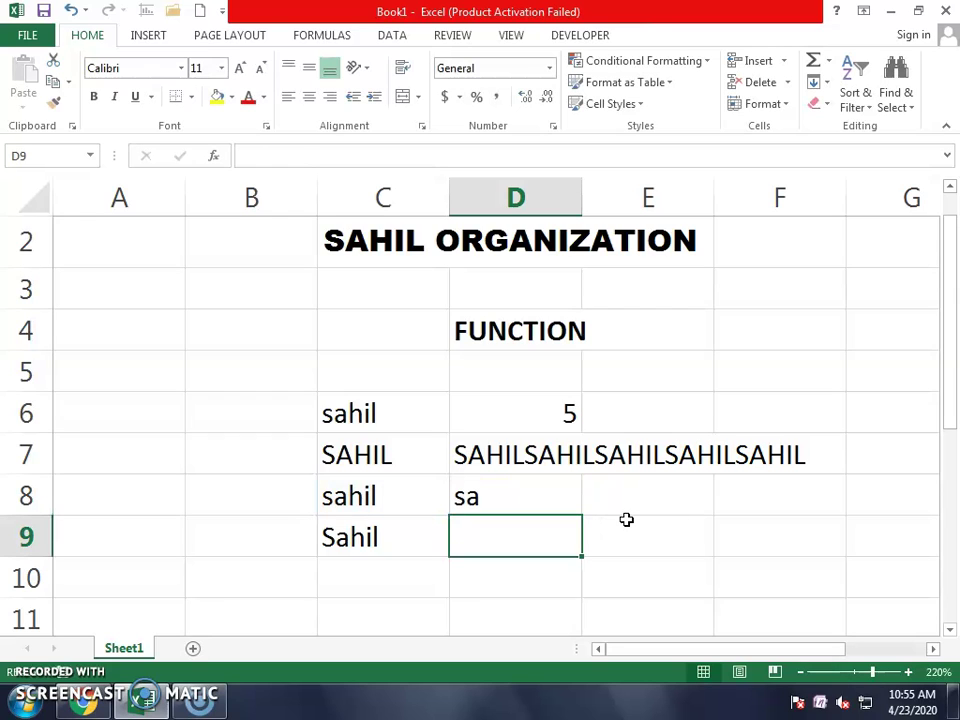
key(Up)
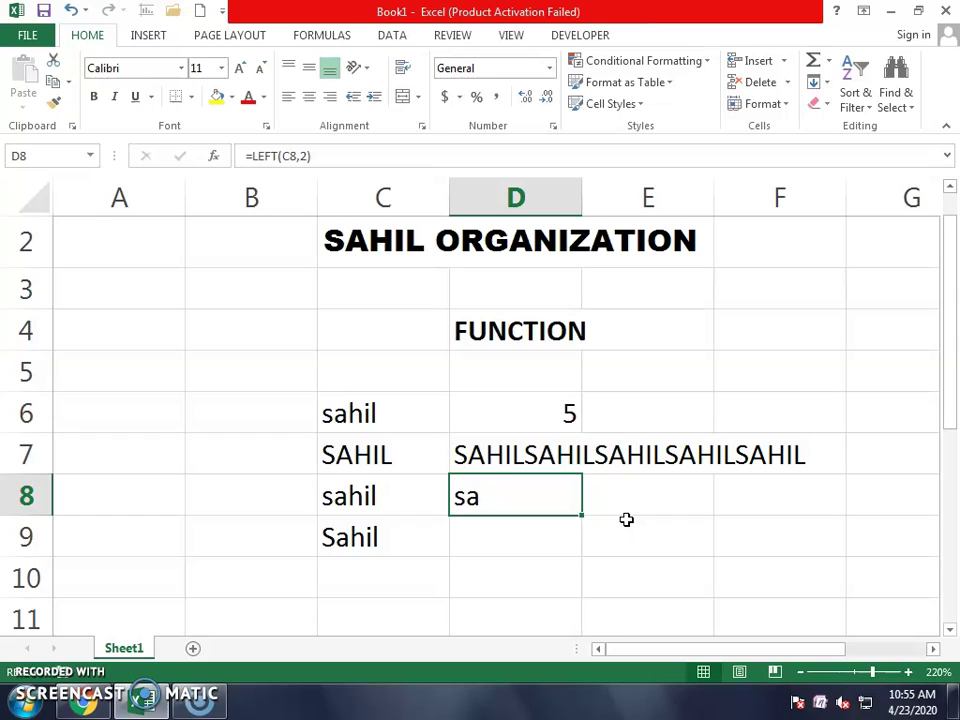
key(Right)
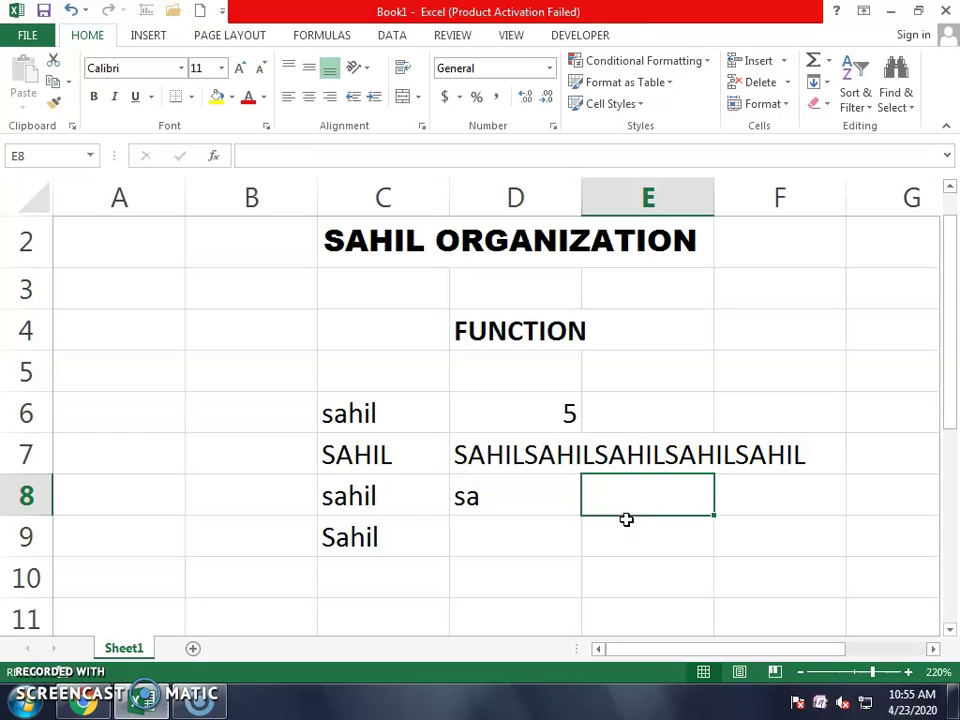
Enter =RIGHT(C8,3) in E8 to return hil, then review it beside D8
text(=r)
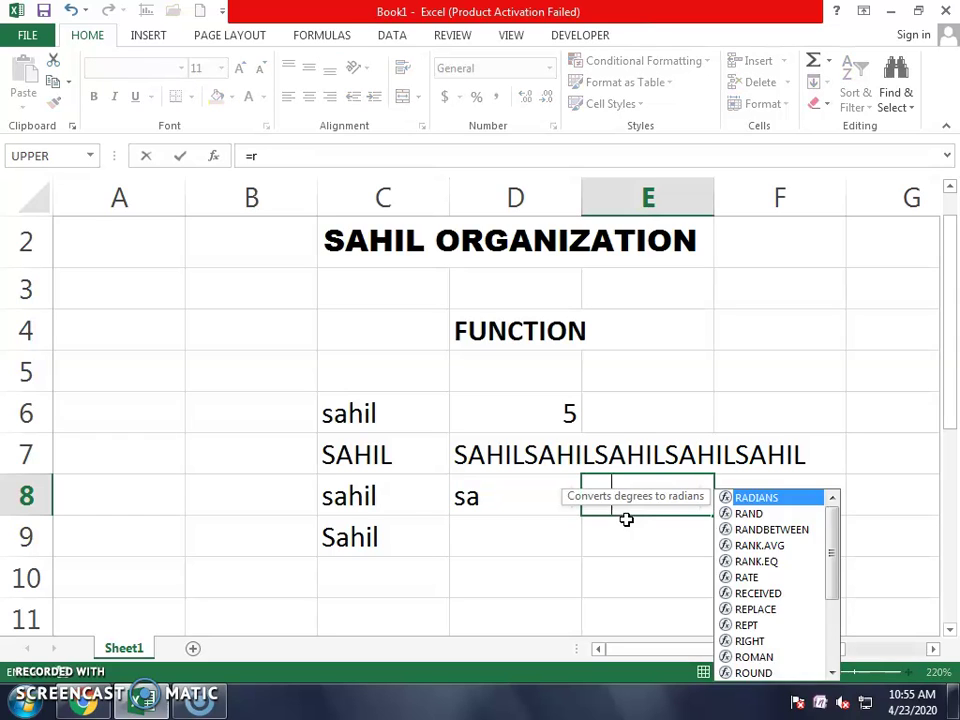
text(ight()
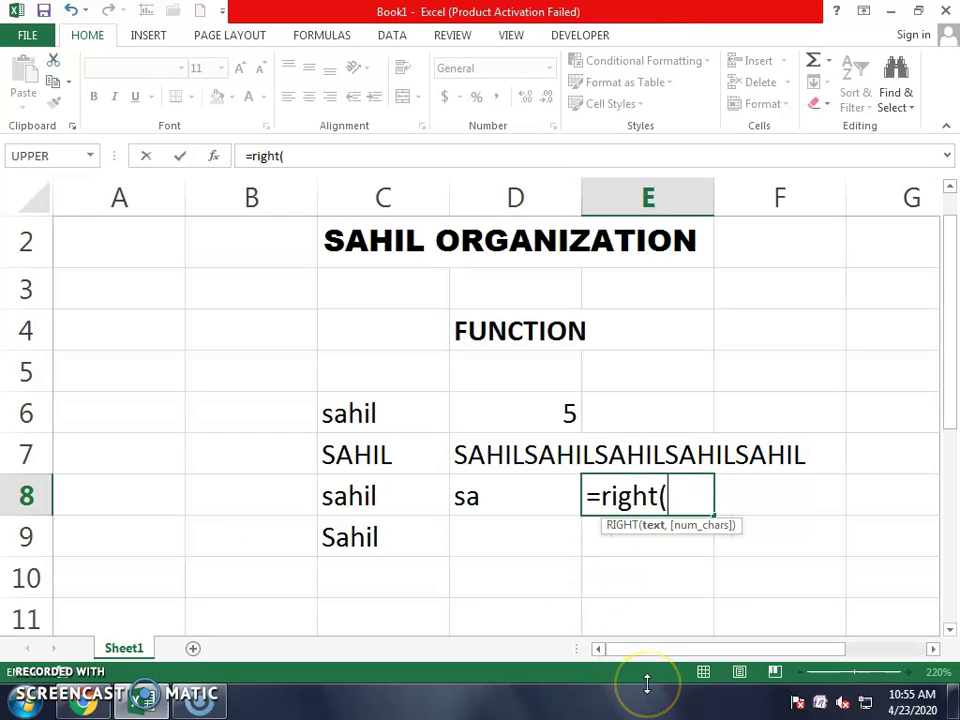
key(Left)
key(Left)
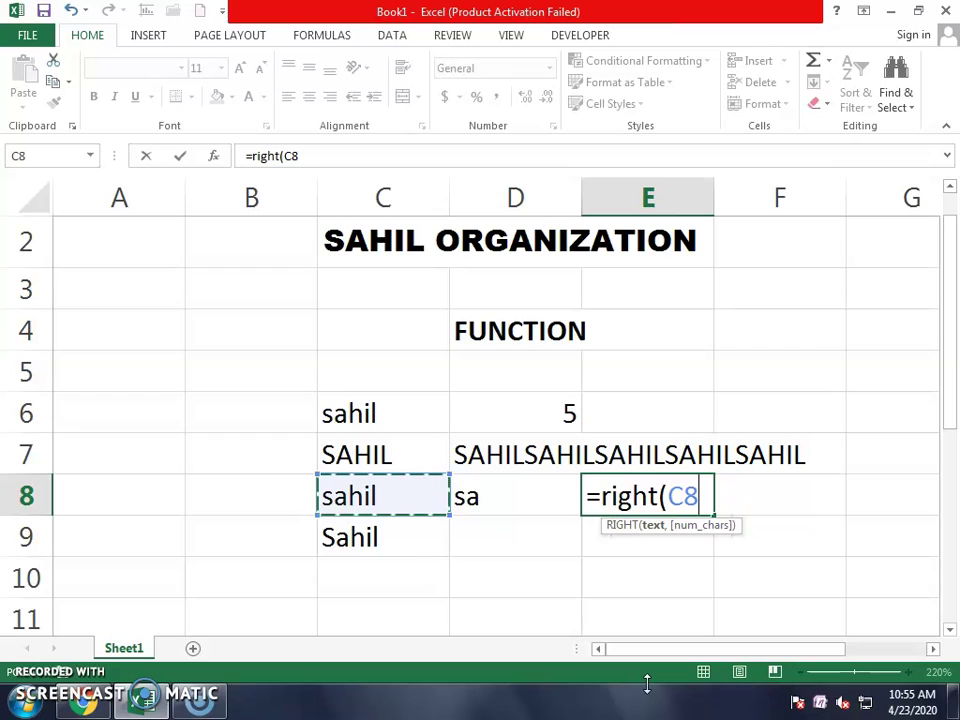
text(,)
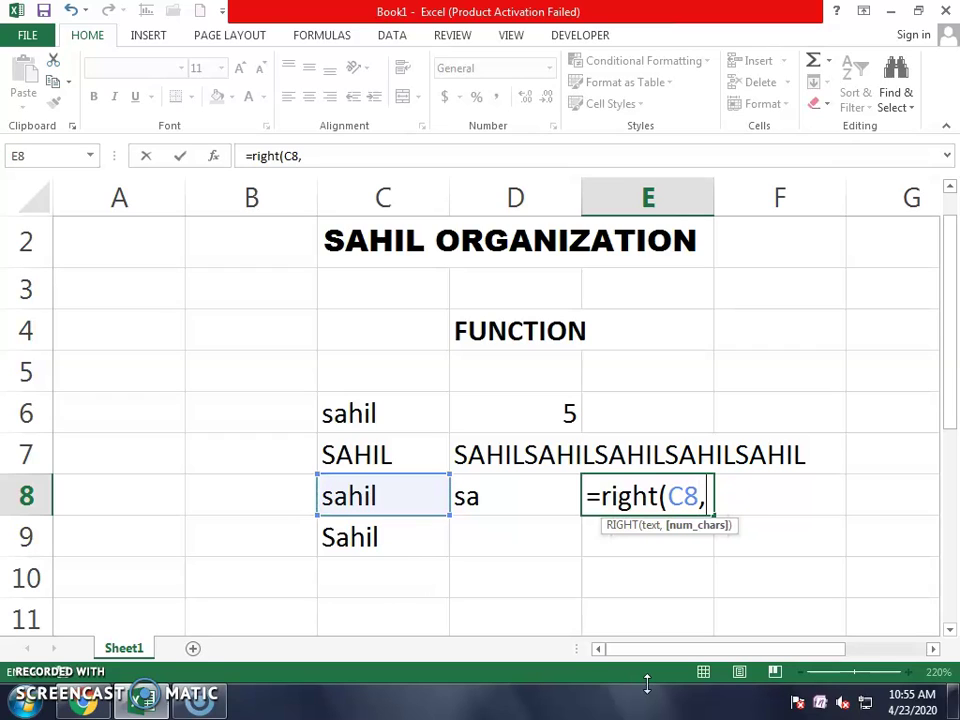
text(3)
text())
key(Return)
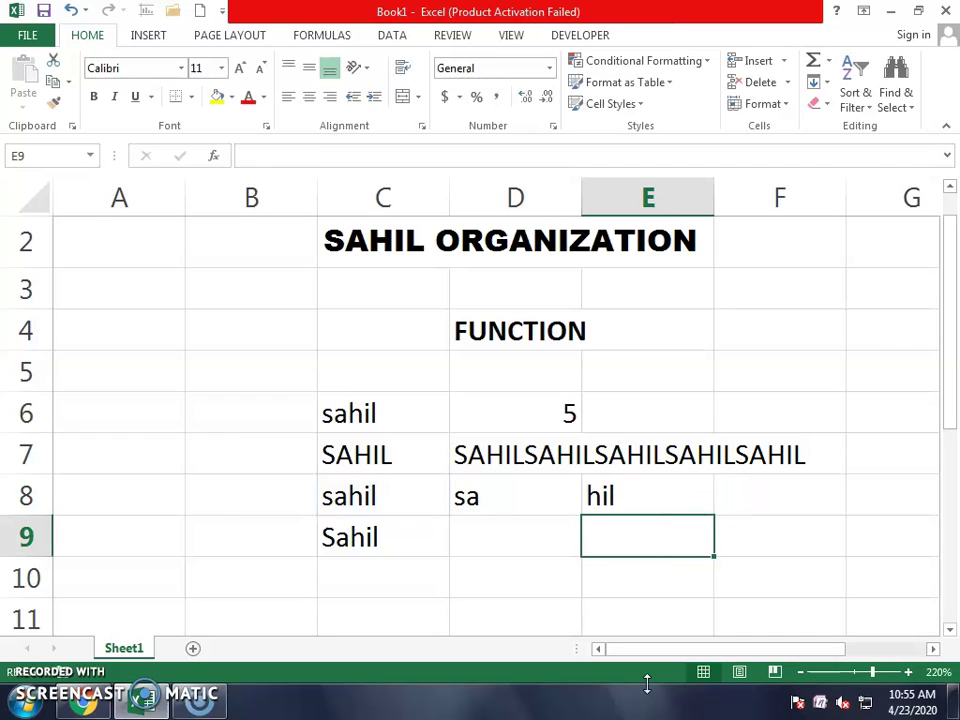
key(Up)
key(Left)
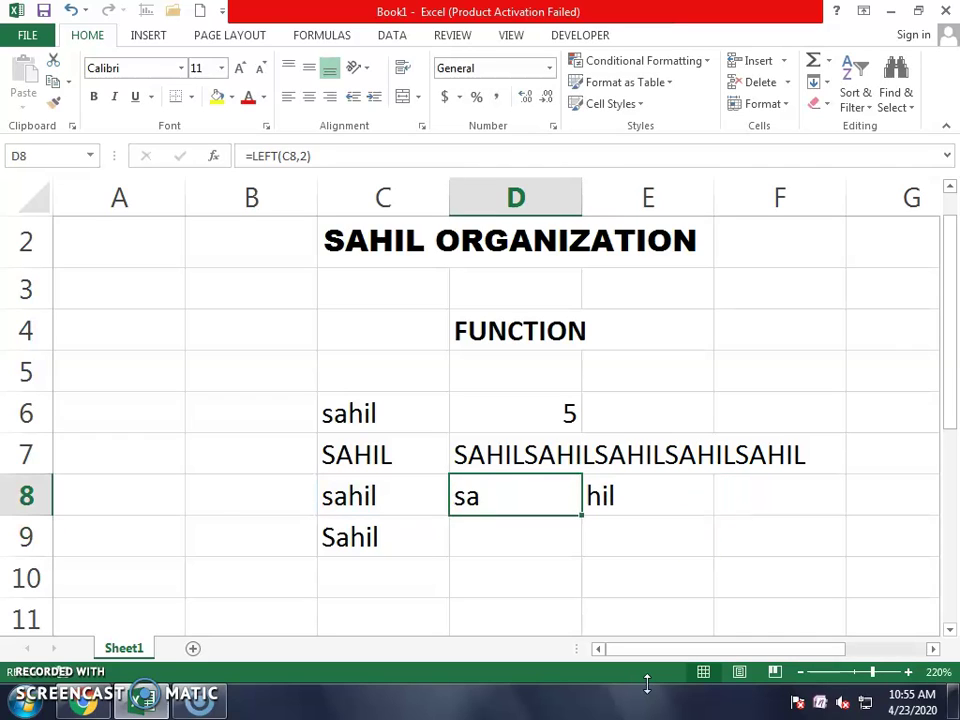
key(Right)
key(Down)
key(Left)
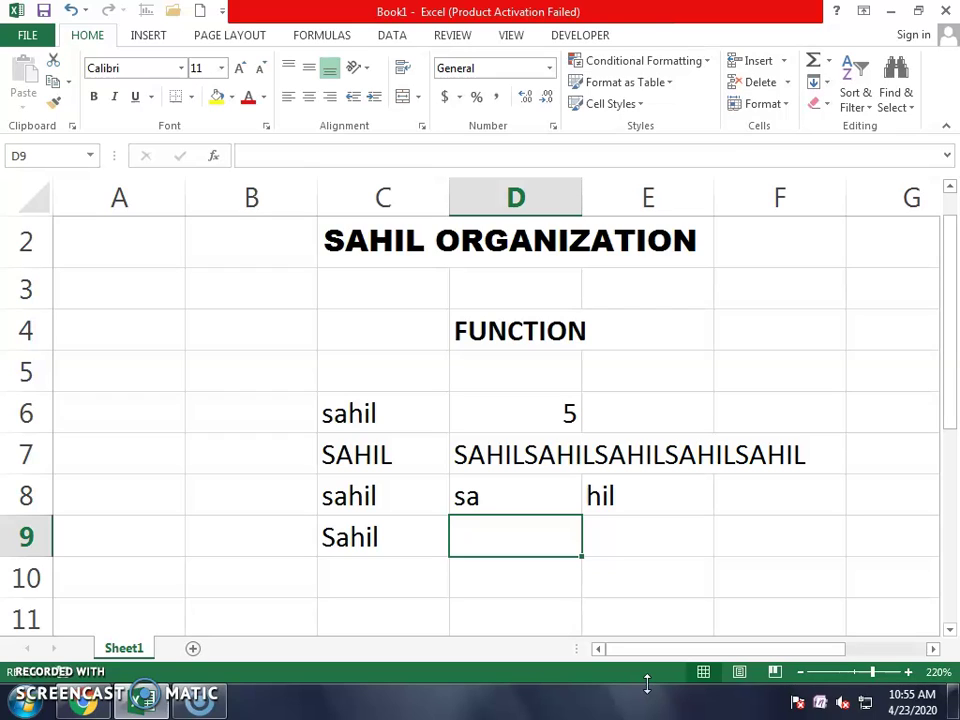
key(Up)
key(Right)
key(Left)
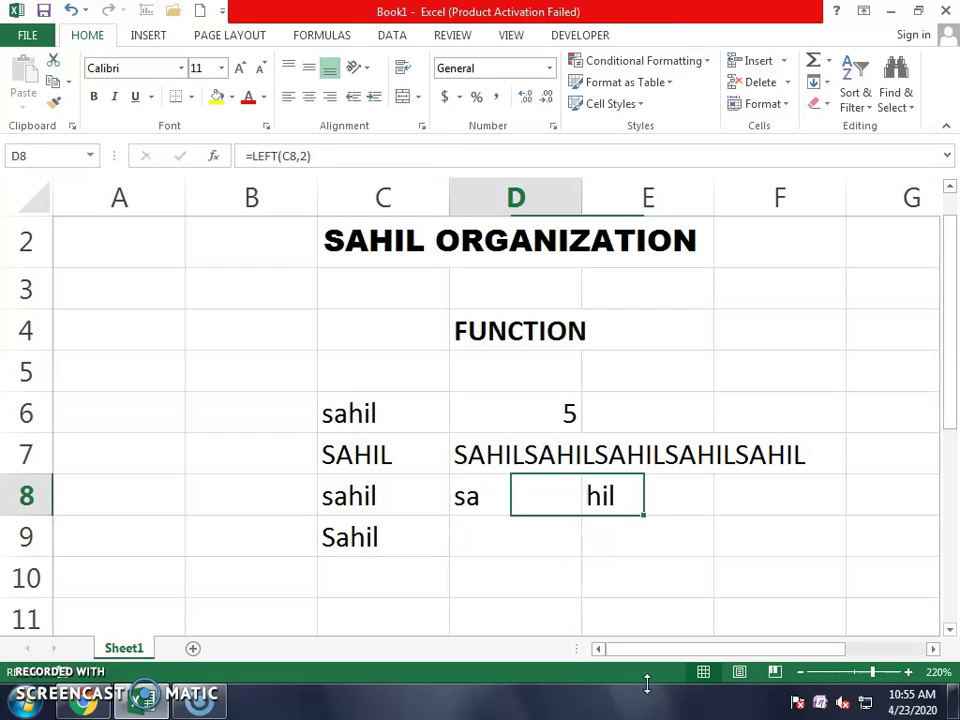
key(Right)
key(Left)
key(Down)
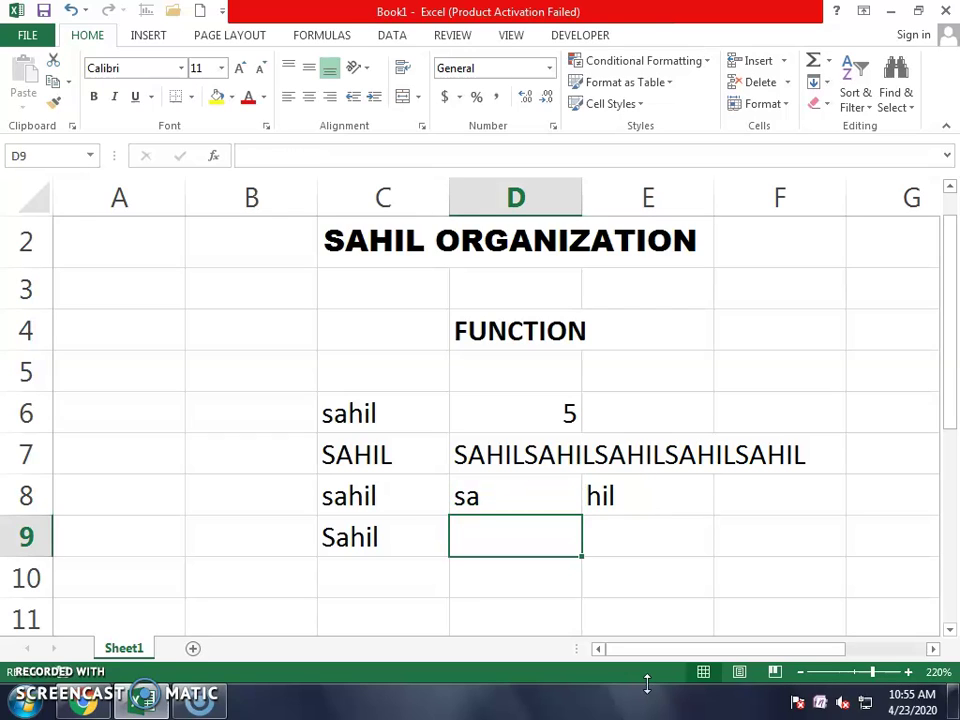
Enter =CONCATENATE(D8,E8) in D9 to join 'sa' and 'hil' into 'sahil'
text(=c)
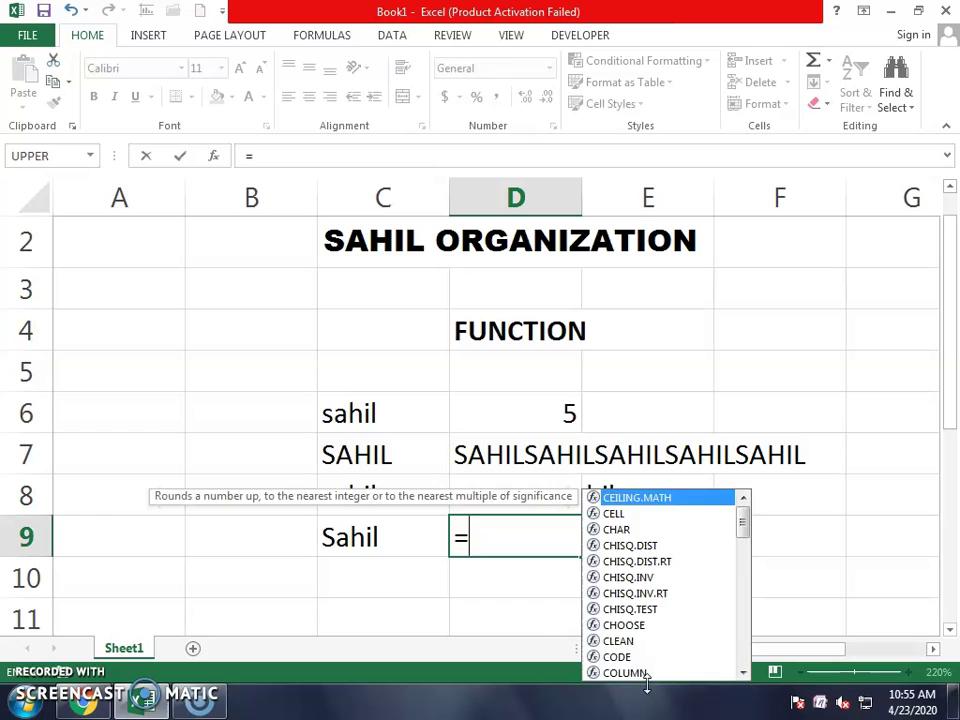
text(on)
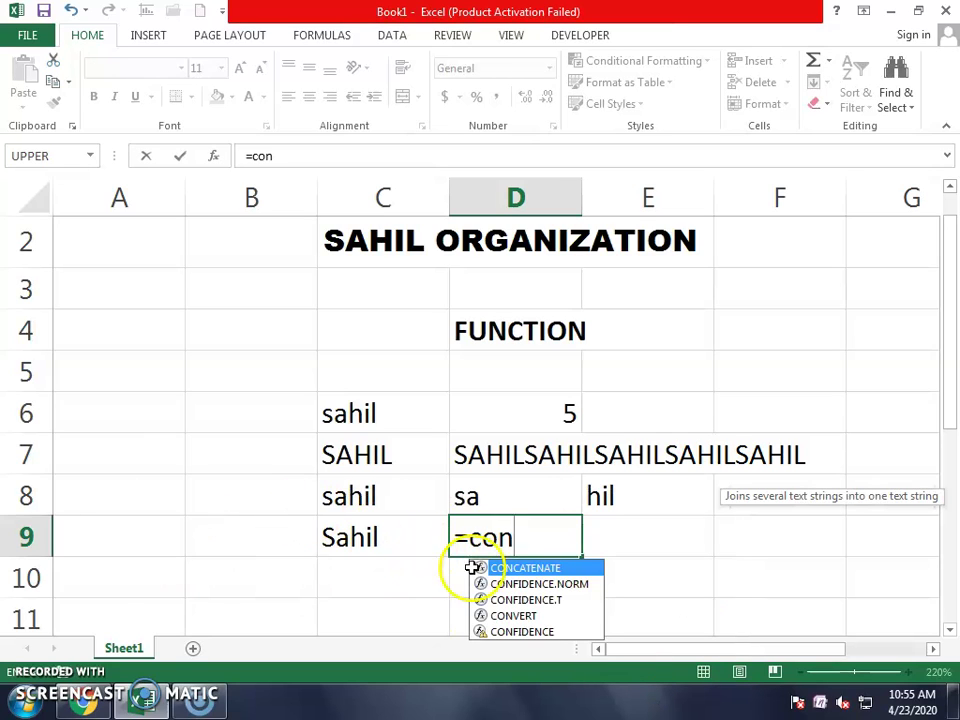
double_click(525, 567)
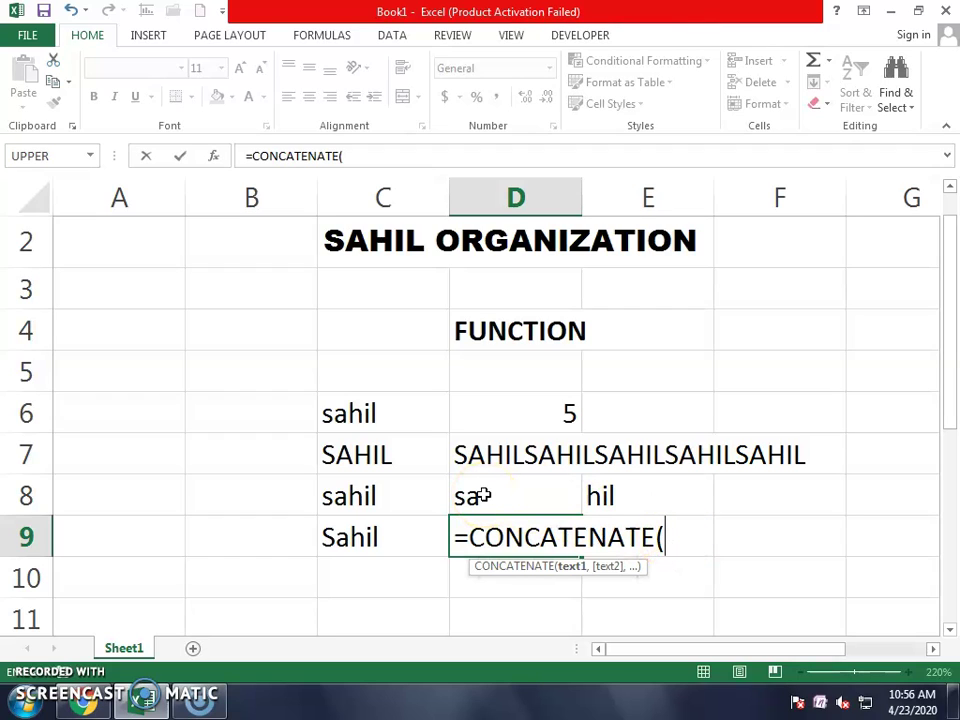
click(484, 494)
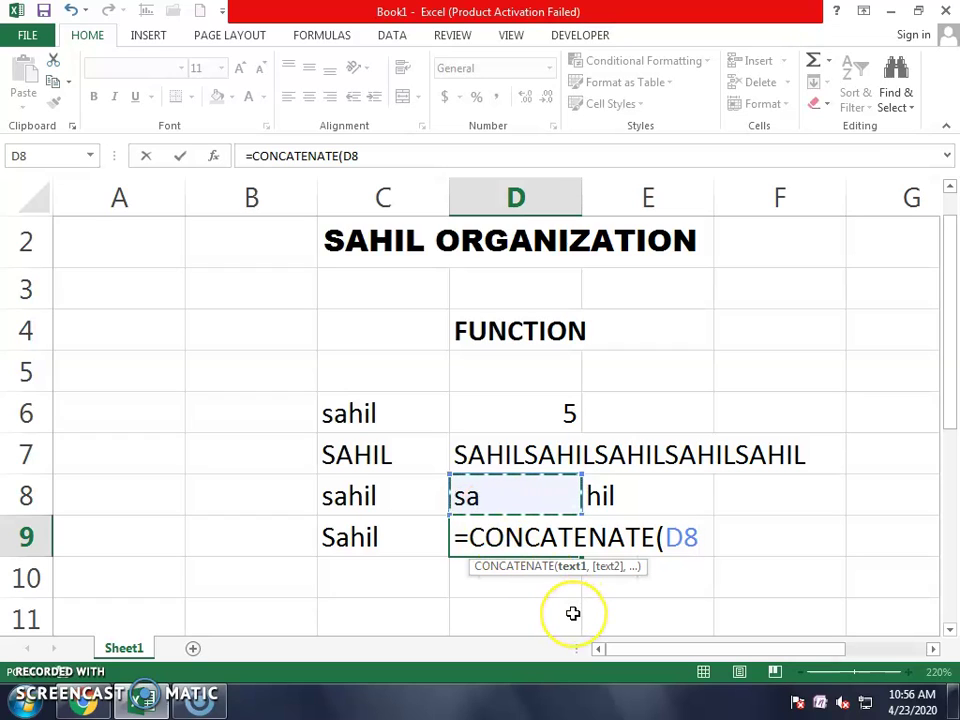
text(,)
click(614, 474)
click(613, 497)
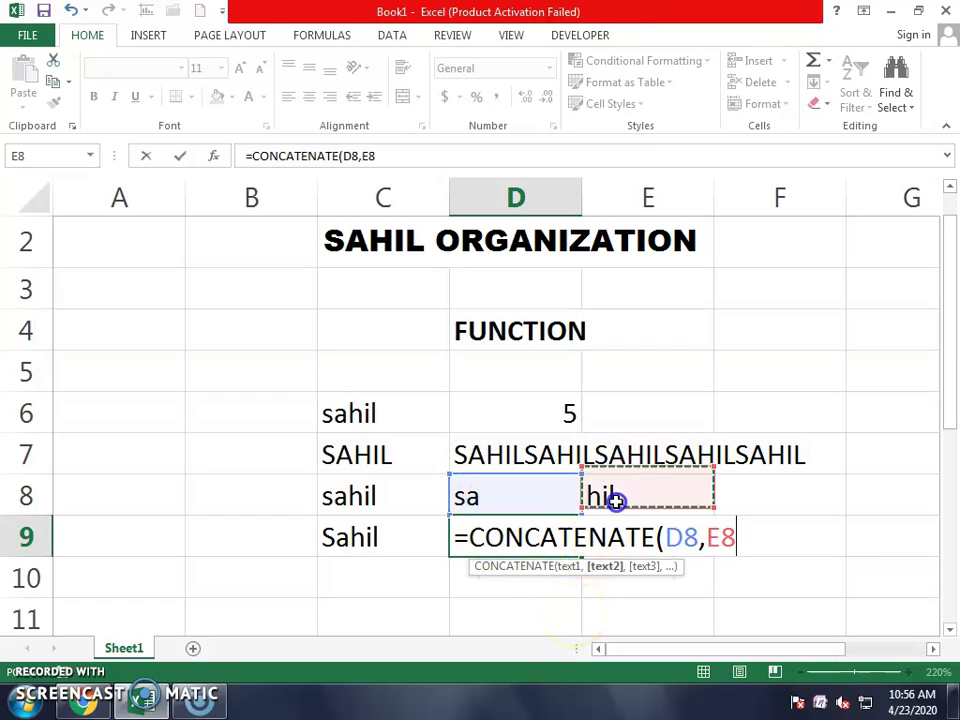
text())
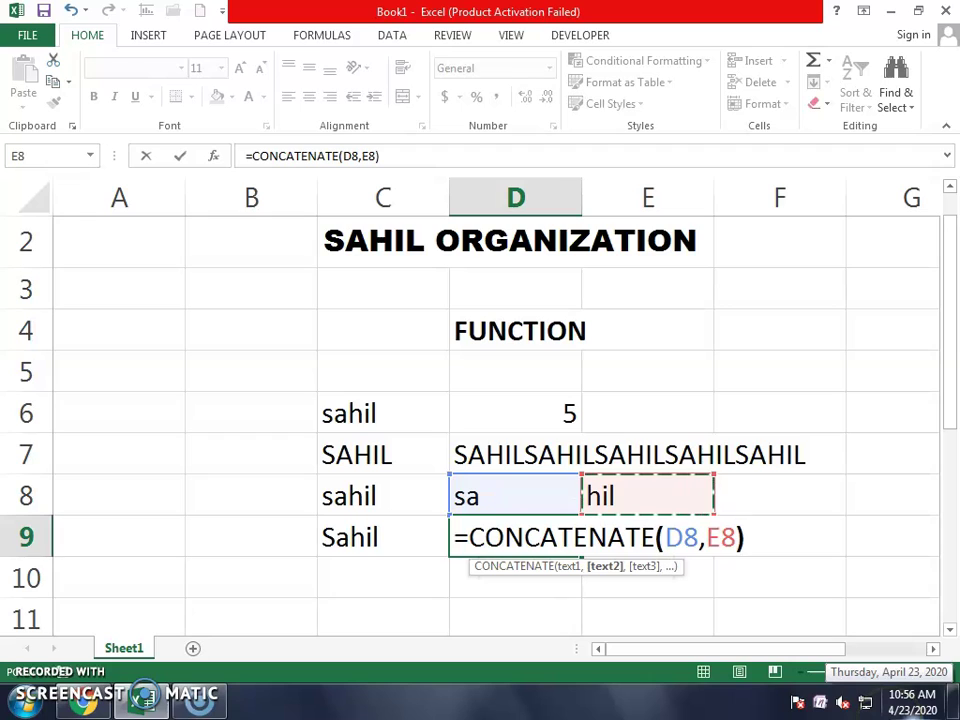
key(Return)
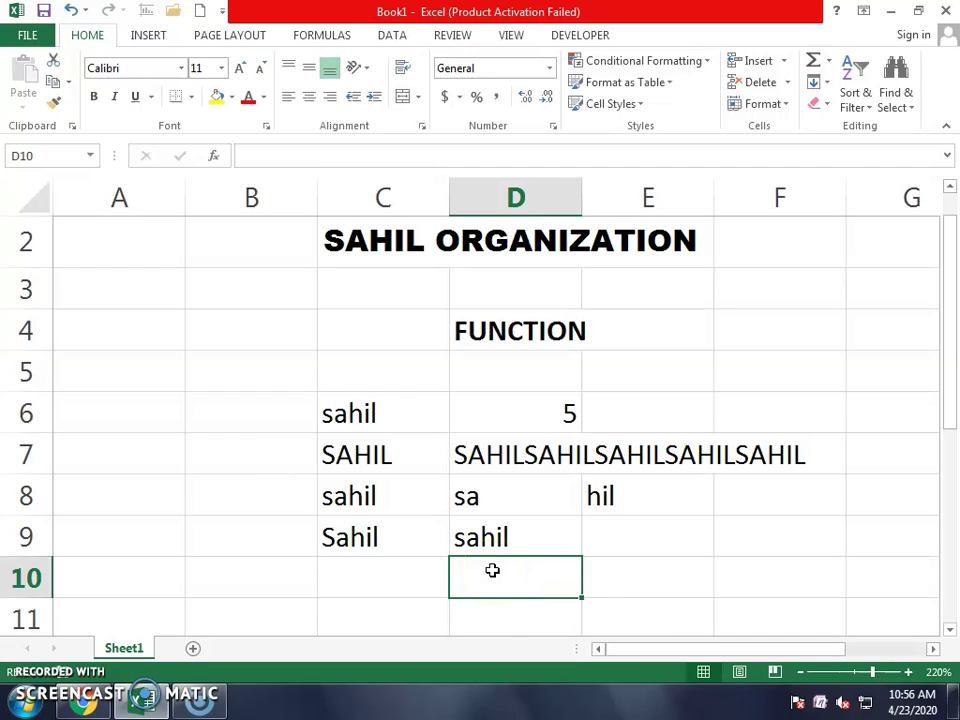
Move to cell A6 and enter the number 99.45
key(Down)
key(Up)
key(Up)
key(Up)
key(Up)
key(Up)
key(Up)
key(Up)
key(Up)
key(Up)
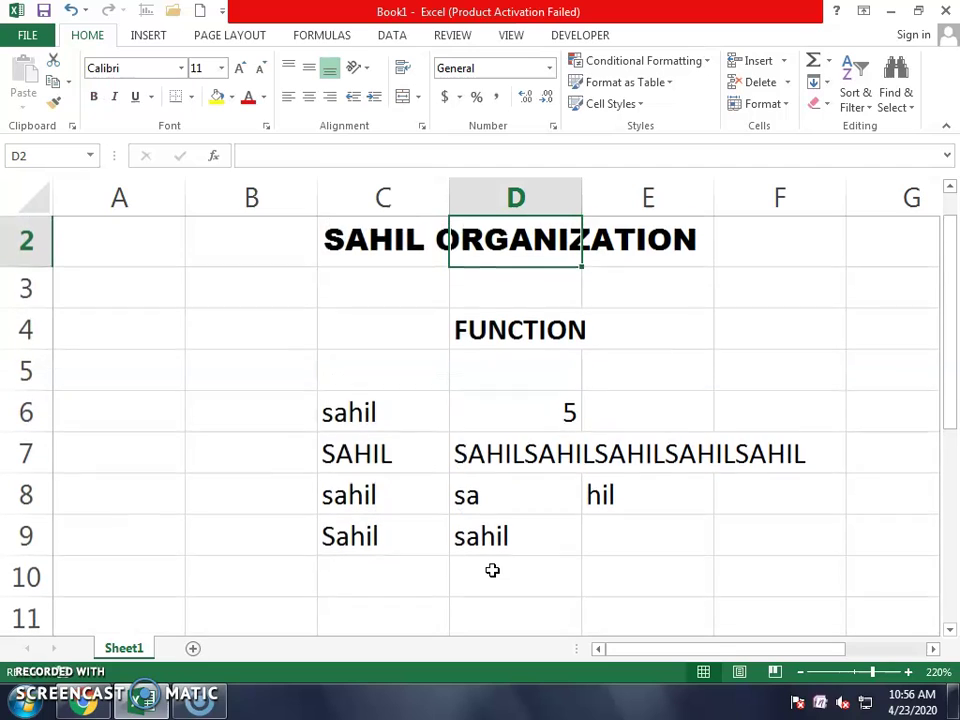
key(Left)
key(Left)
key(Left)
key(Right)
key(Down)
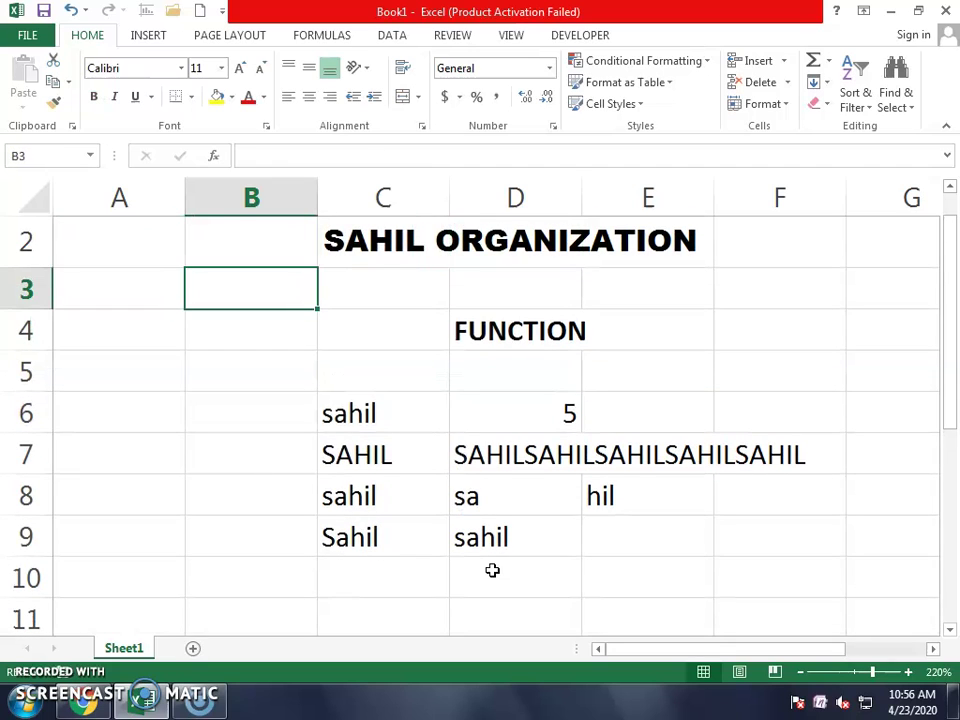
key(Down)
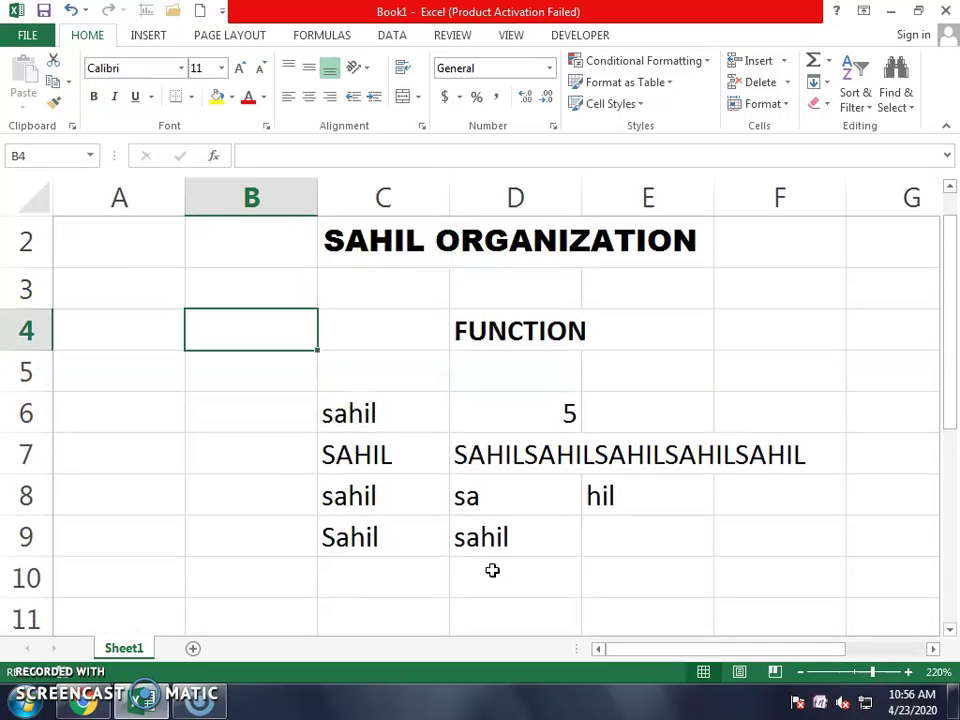
key(Down)
key(Left)
key(Down)
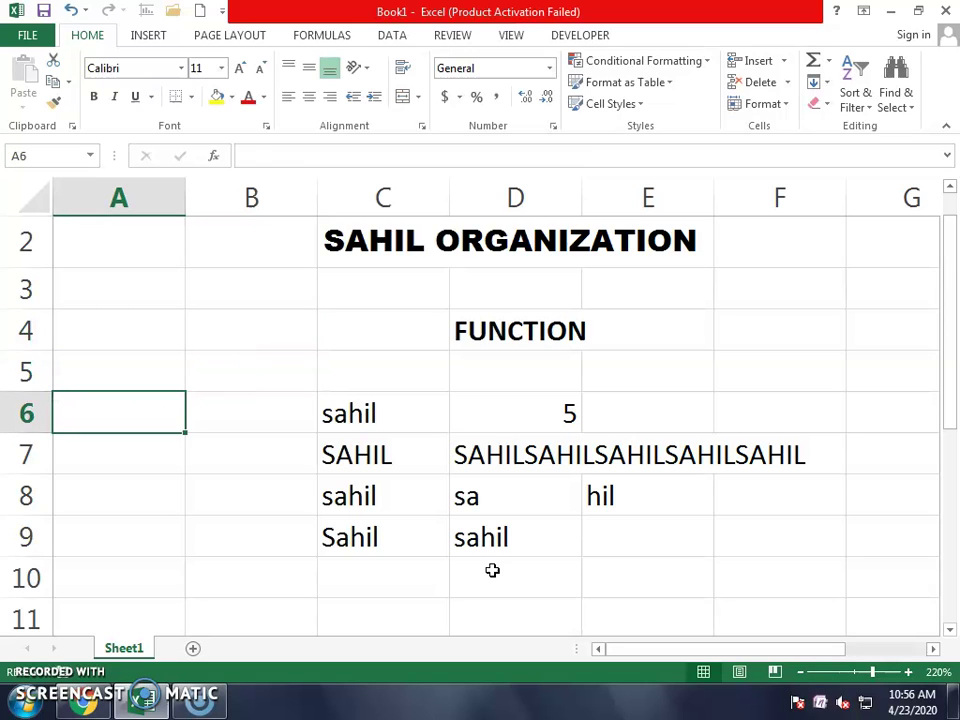
text(99.45)
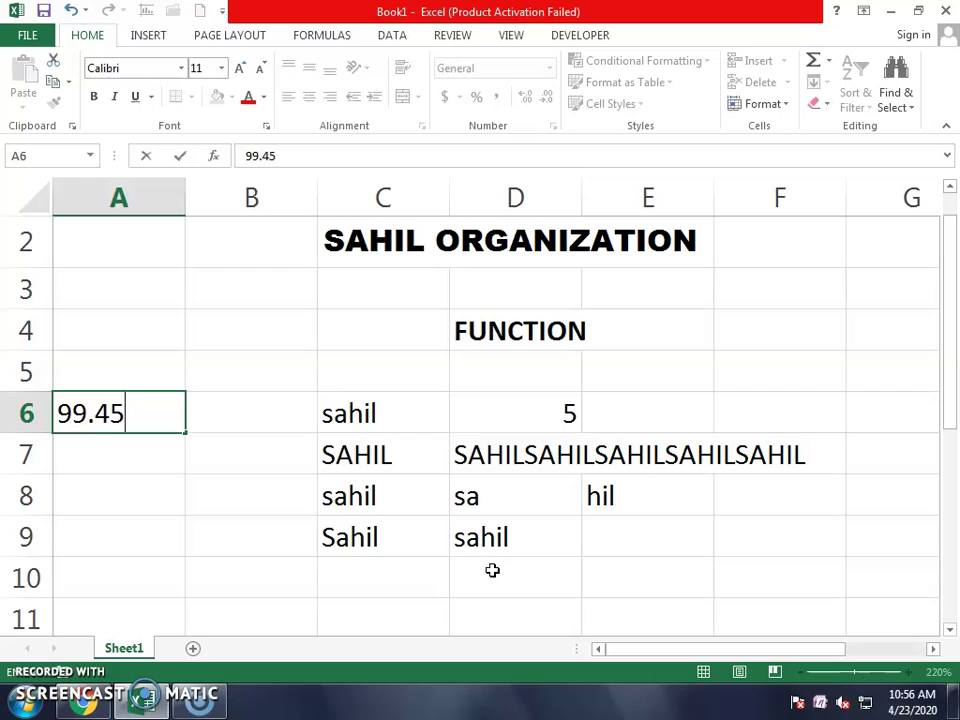
key(Return)
Correct the value in A6 to 89.45
key(Up)
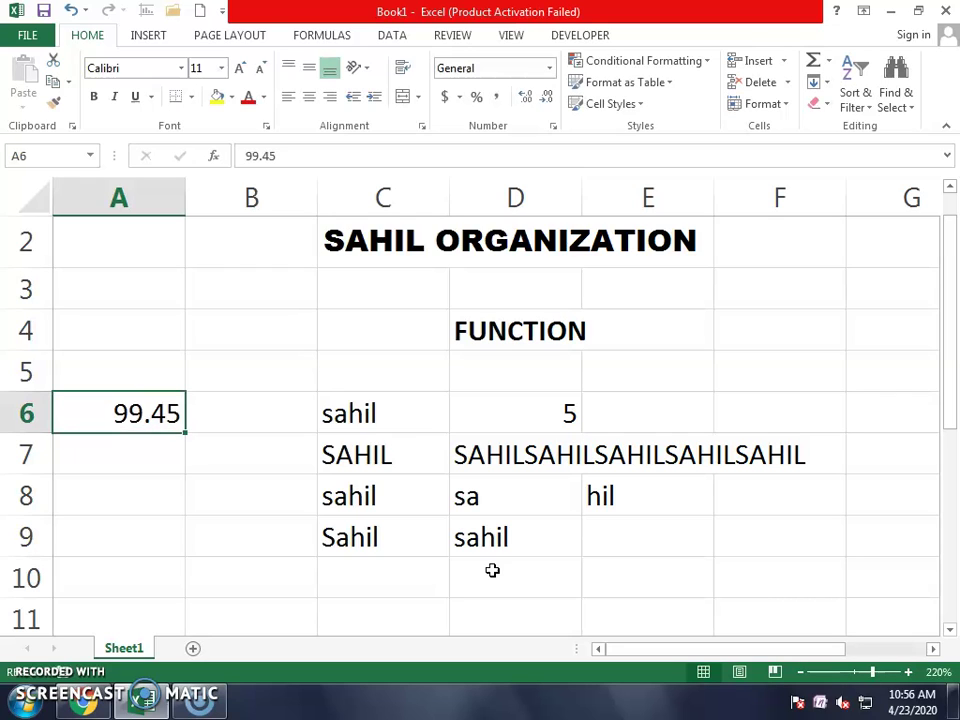
text(89)
key(BackSpace)
text(9,)
key(BackSpace)
text(.45)
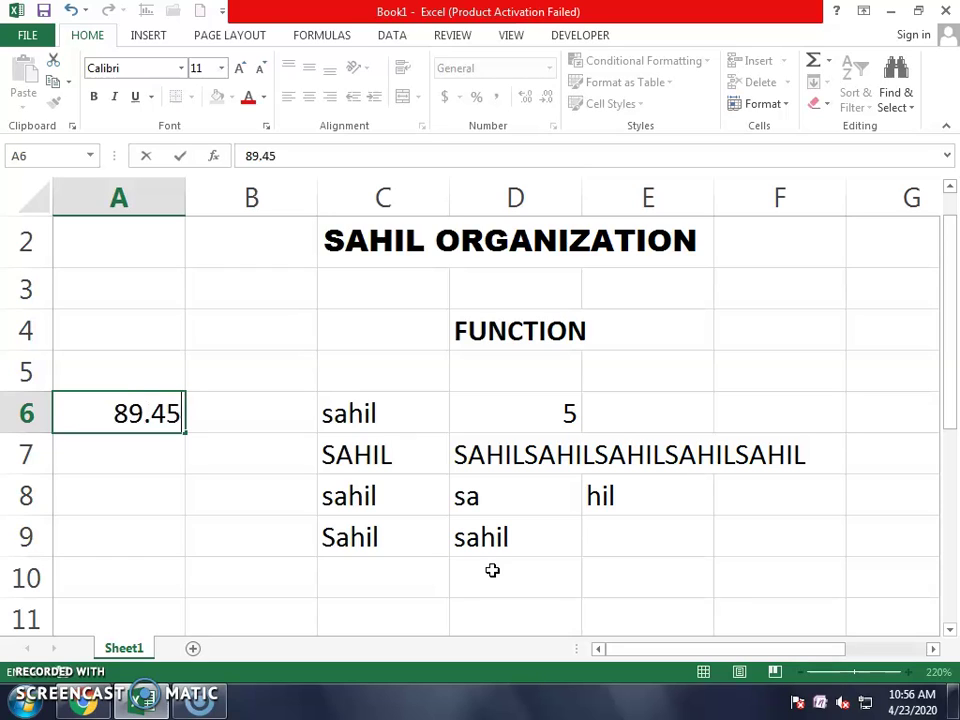
key(Return)
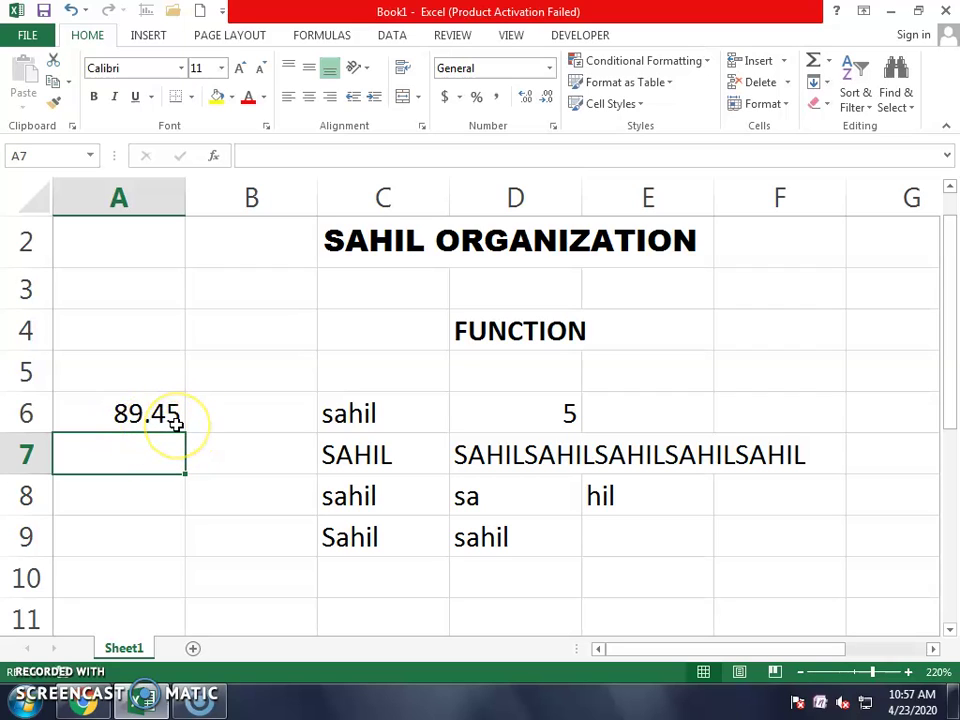
Enter =INT(A6) in A7 so 89.45 rounds down to 89
key(F2)
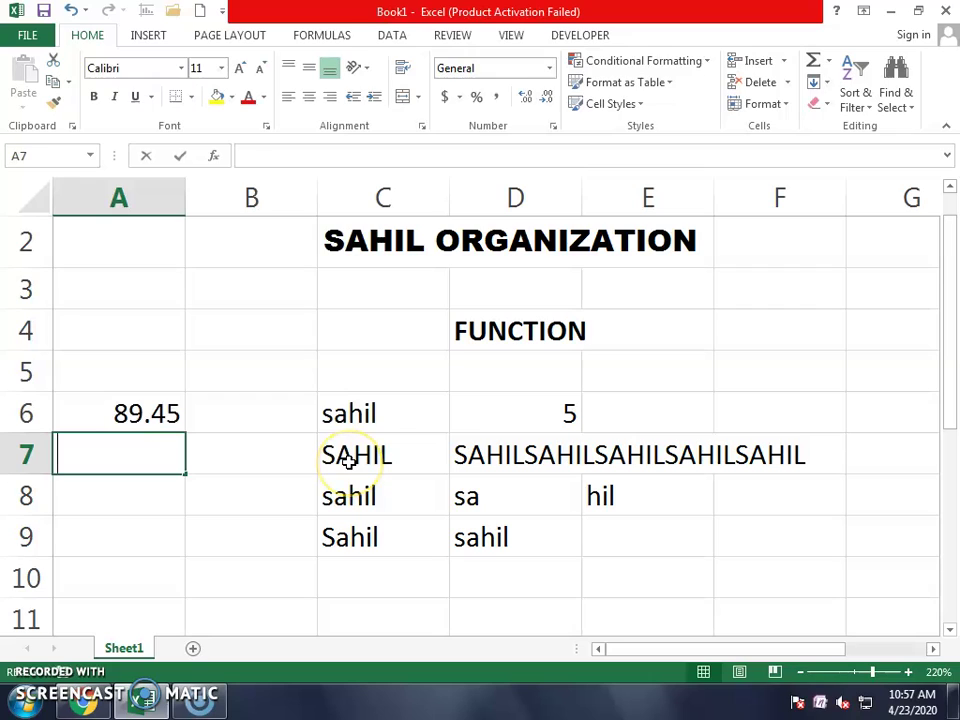
text(=int)
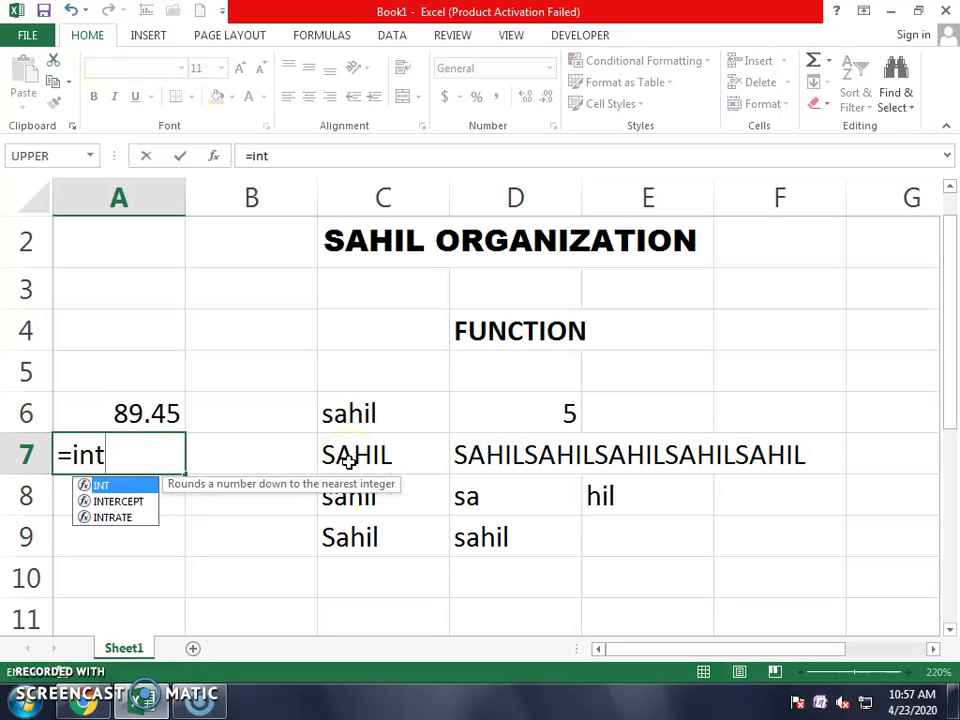
text(()
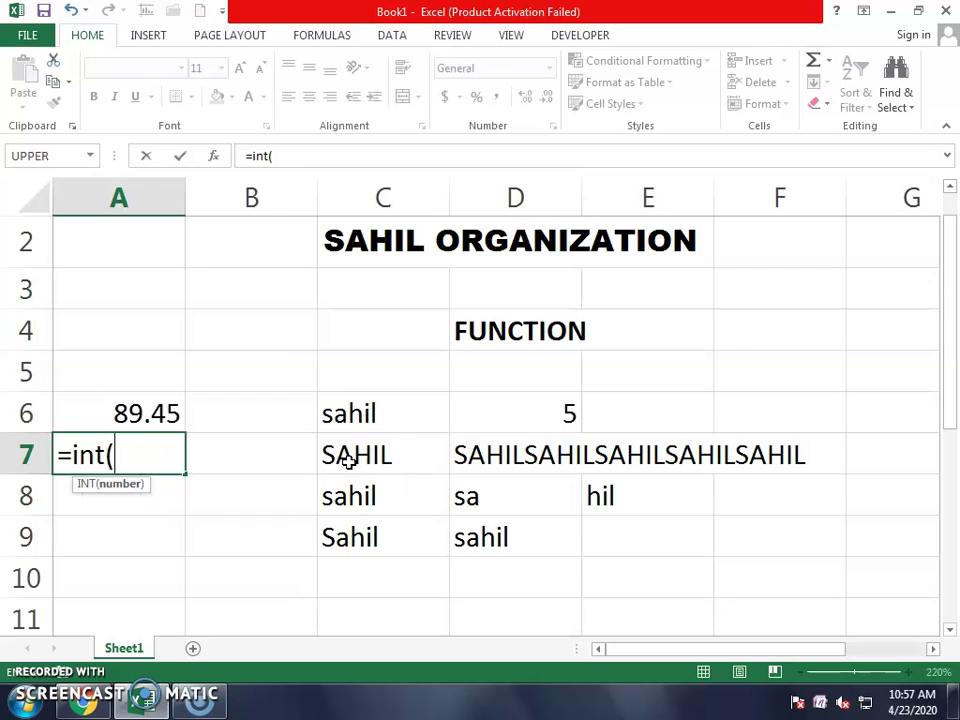
key(Up)
text())
key(Return)
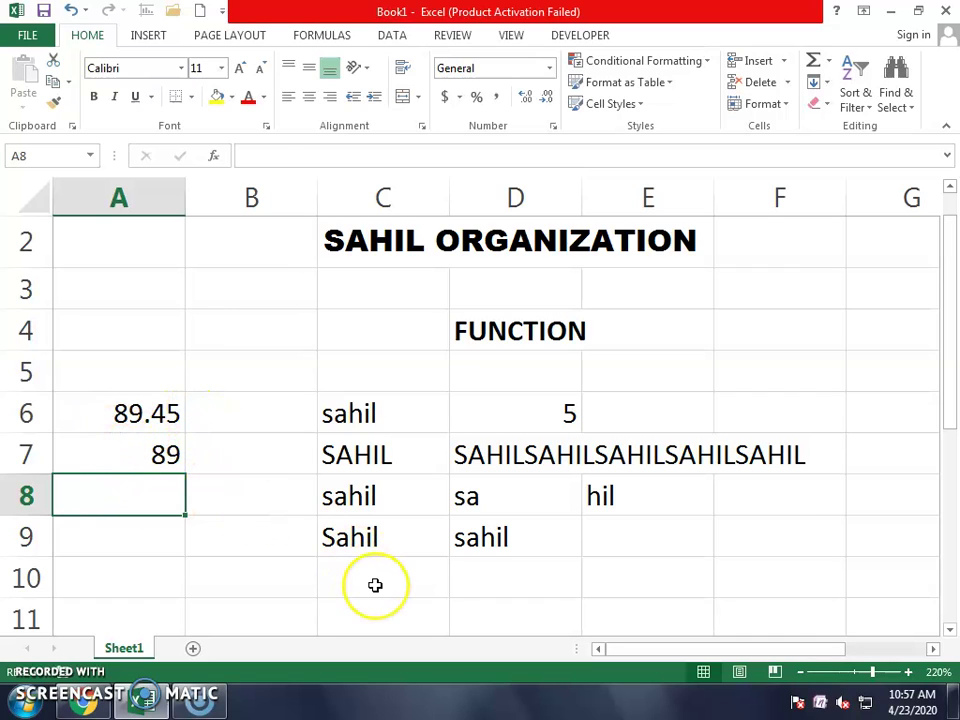
key(Up)
key(Up)
key(Right)
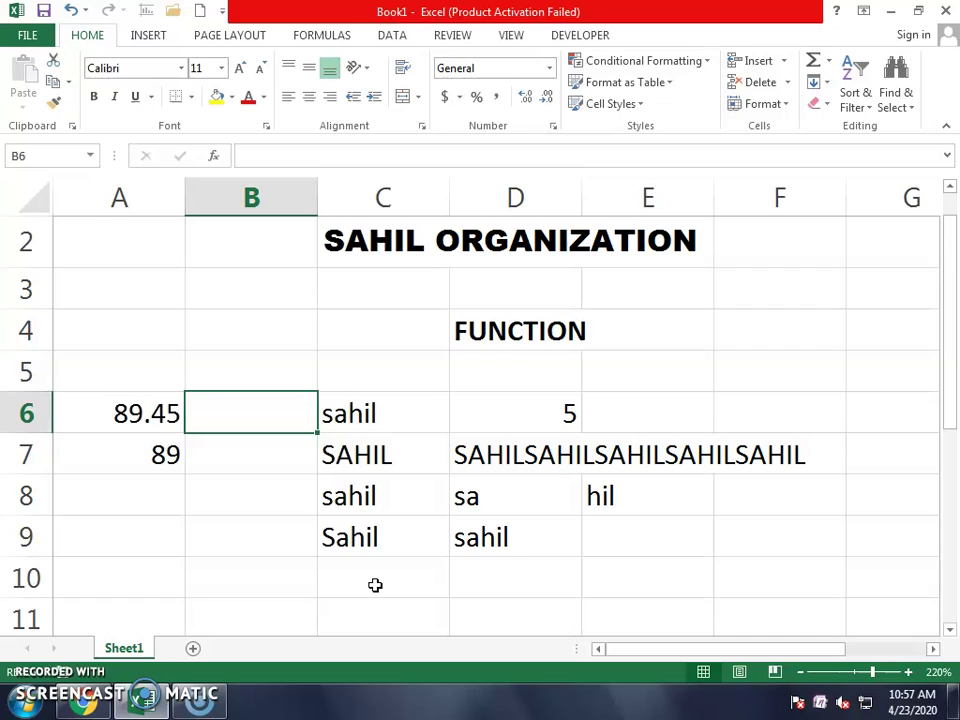
Type 89.99 into B6 beside 89.45 and select B7 below it
text(89.99)
key(Return)
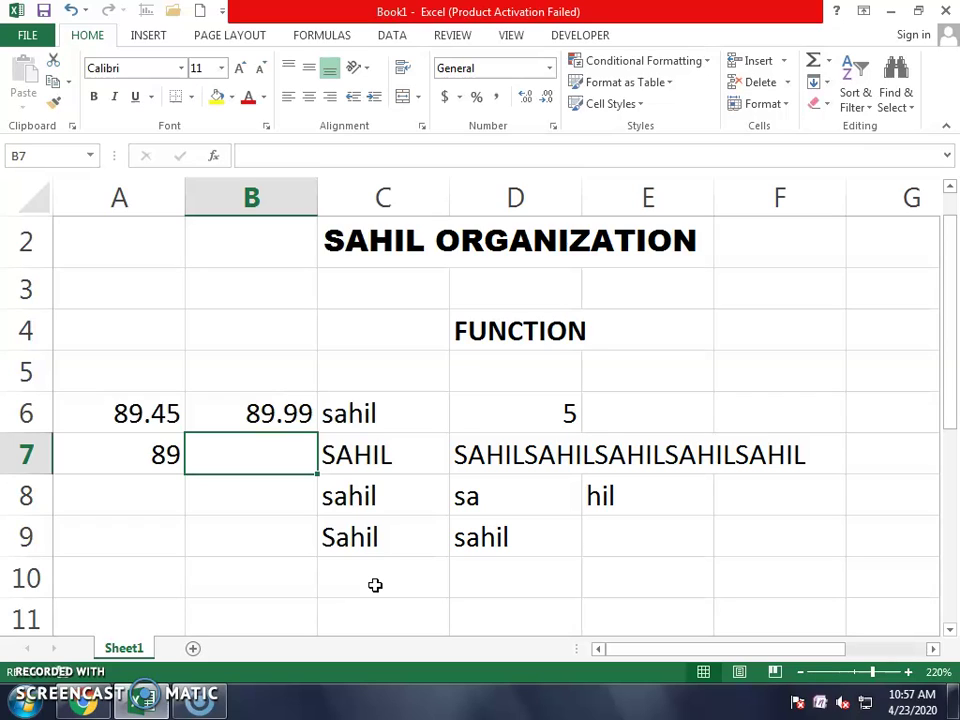
key(Up)
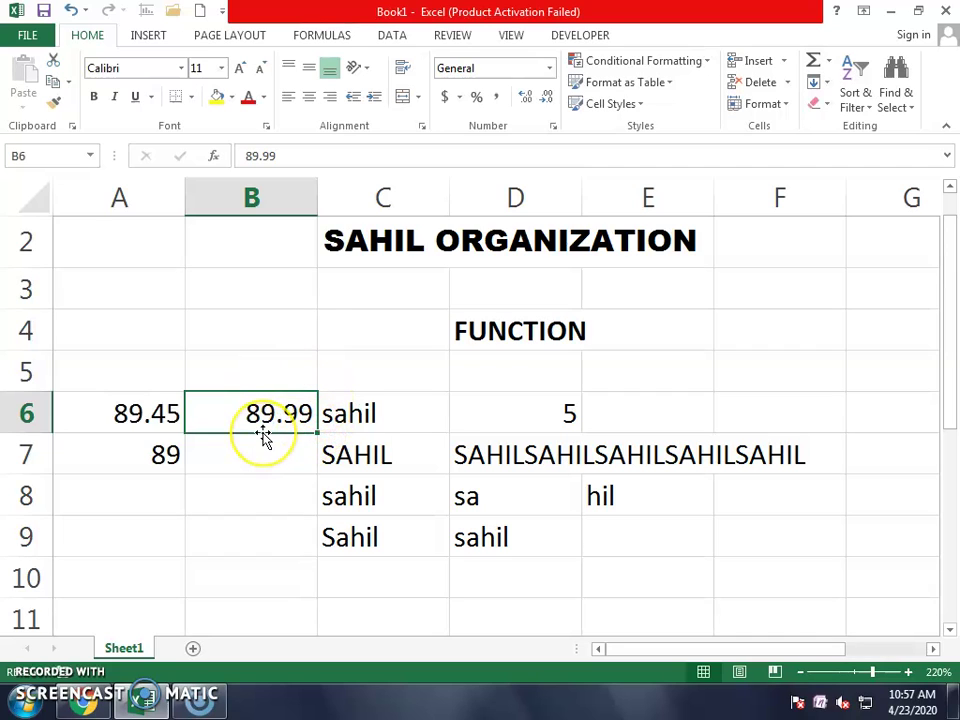
click(291, 401)
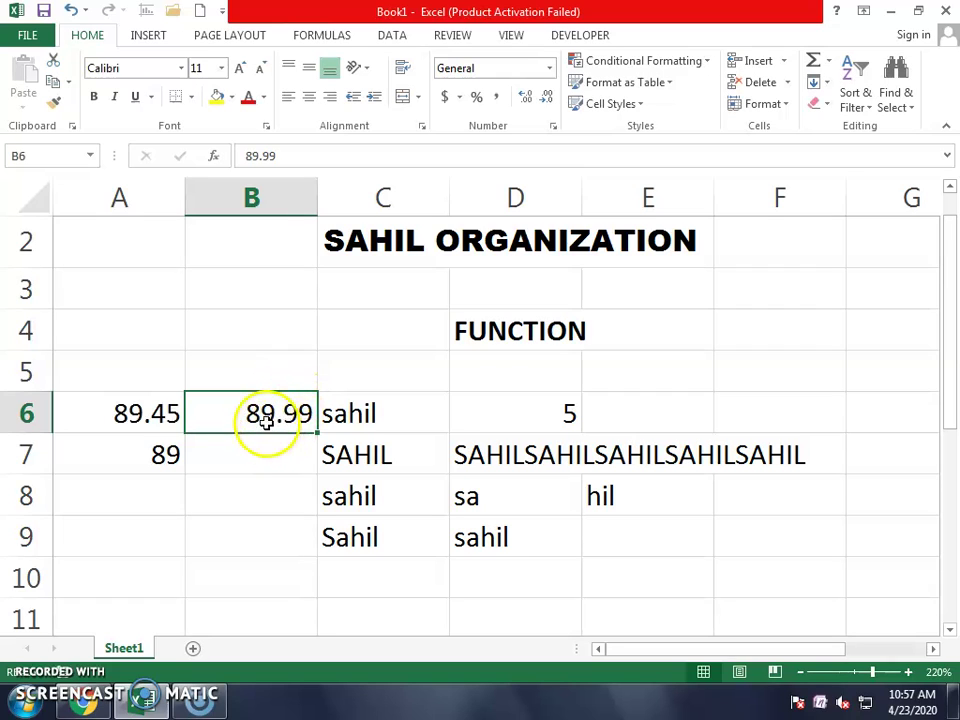
click(300, 468)
click(579, 561)
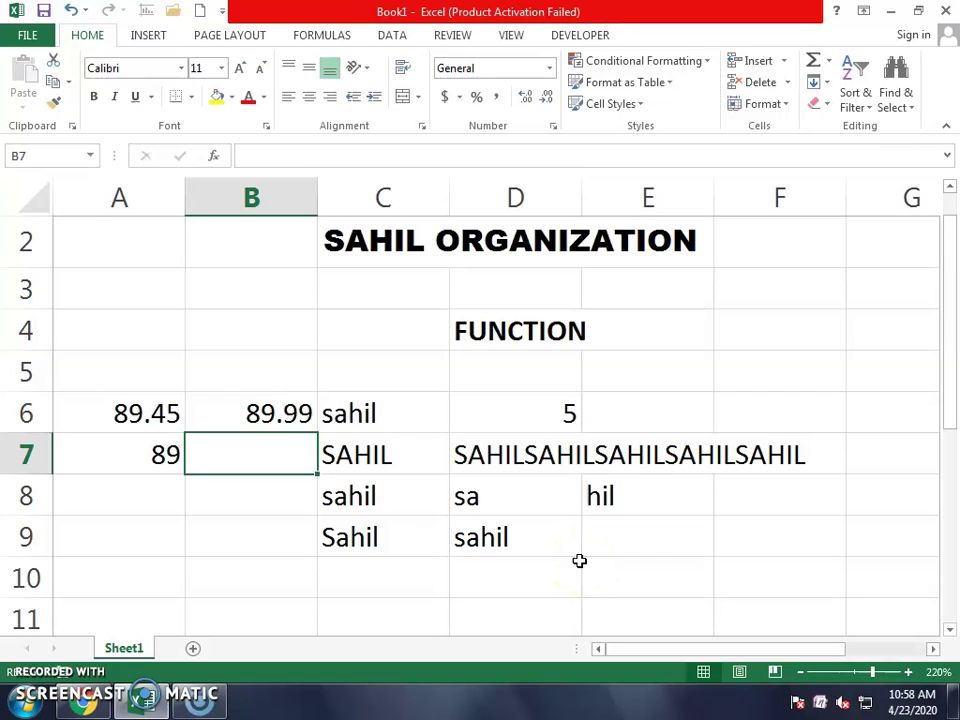
Enter =ROUND(B6,1) in B7 so 89.99 displays as 90
text(=)
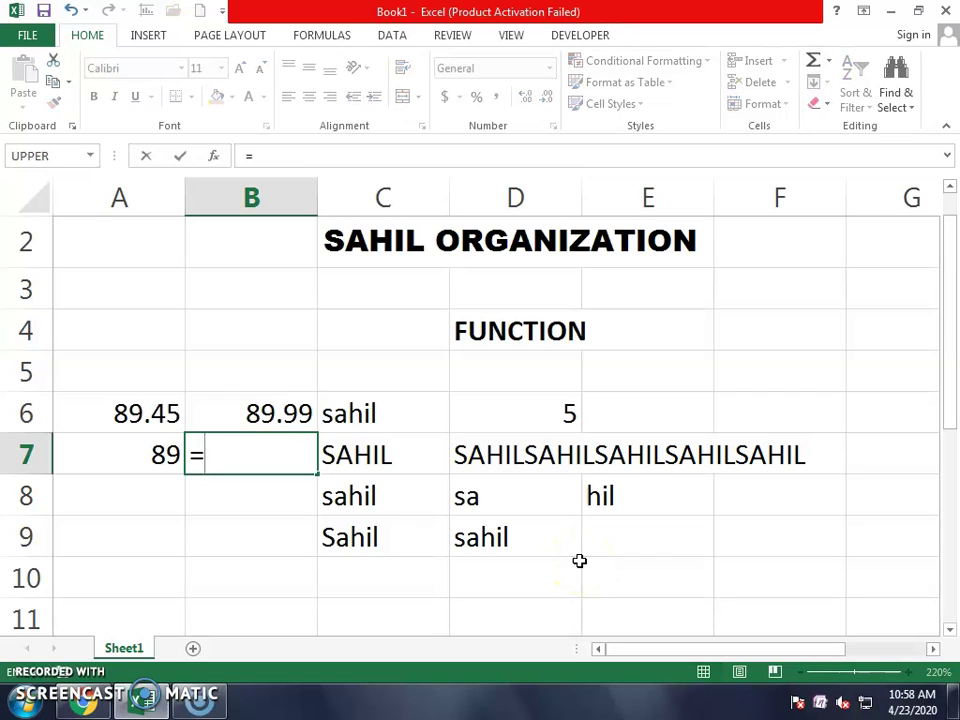
text(rou)
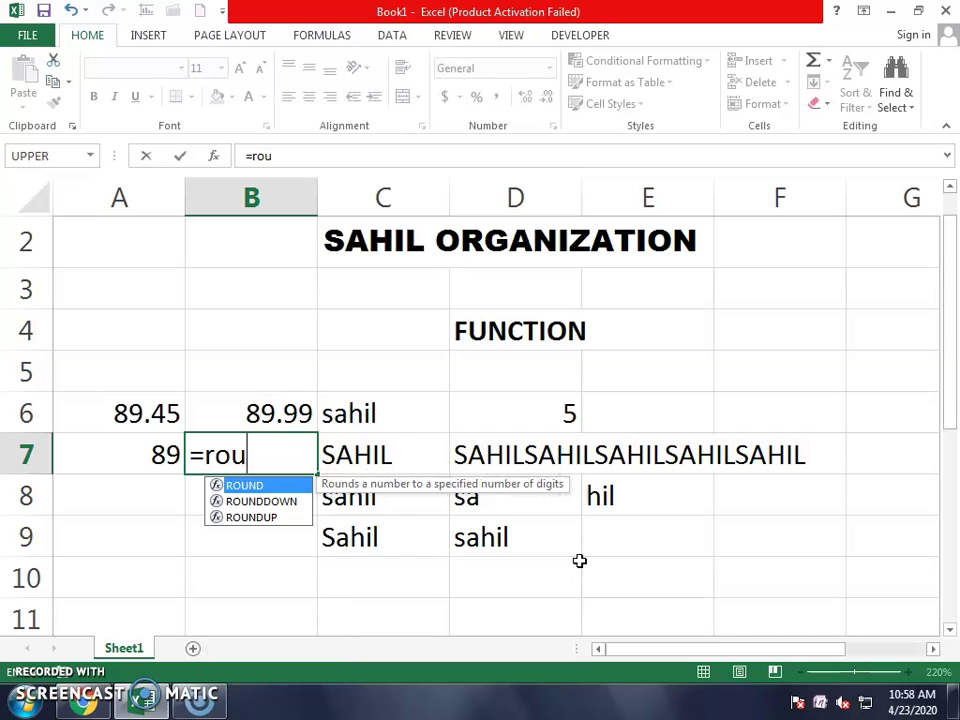
text(nd()
key(Up)
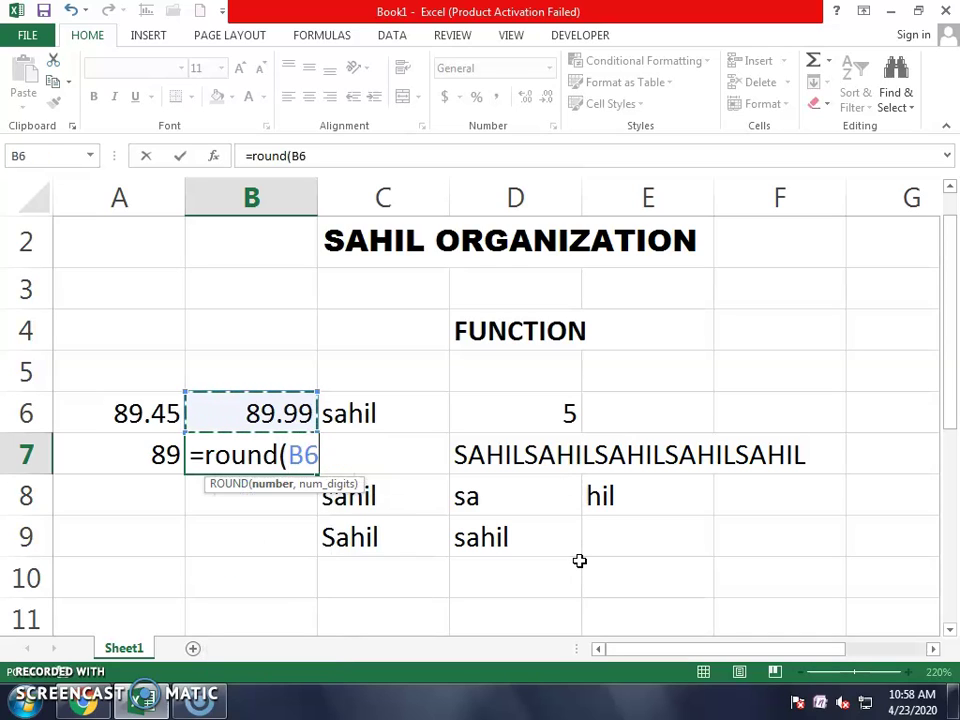
text(,)
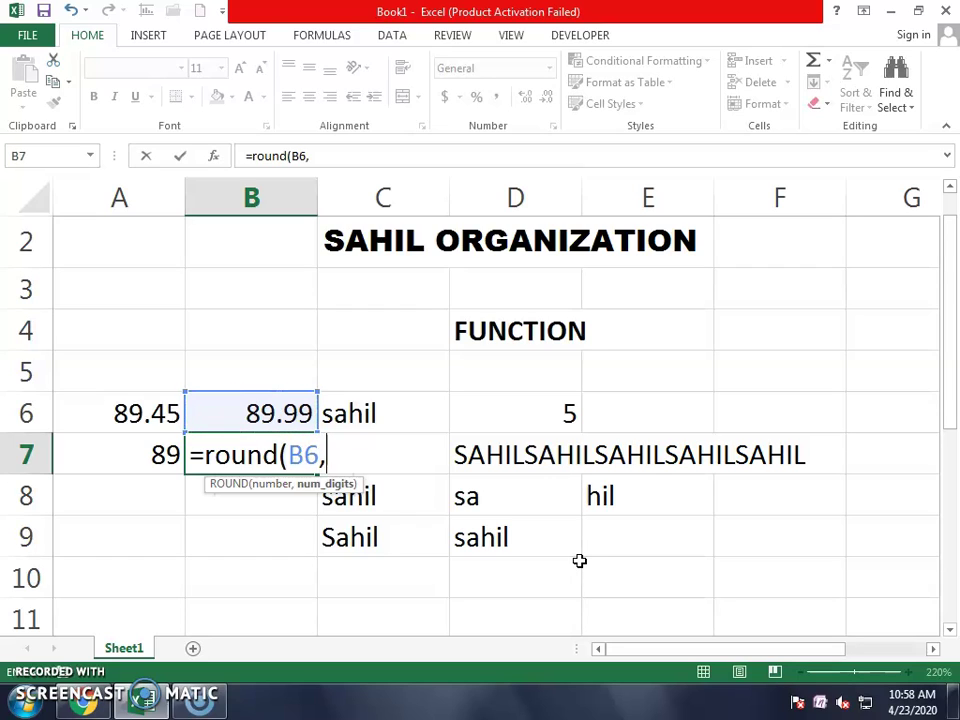
text(1)
text())
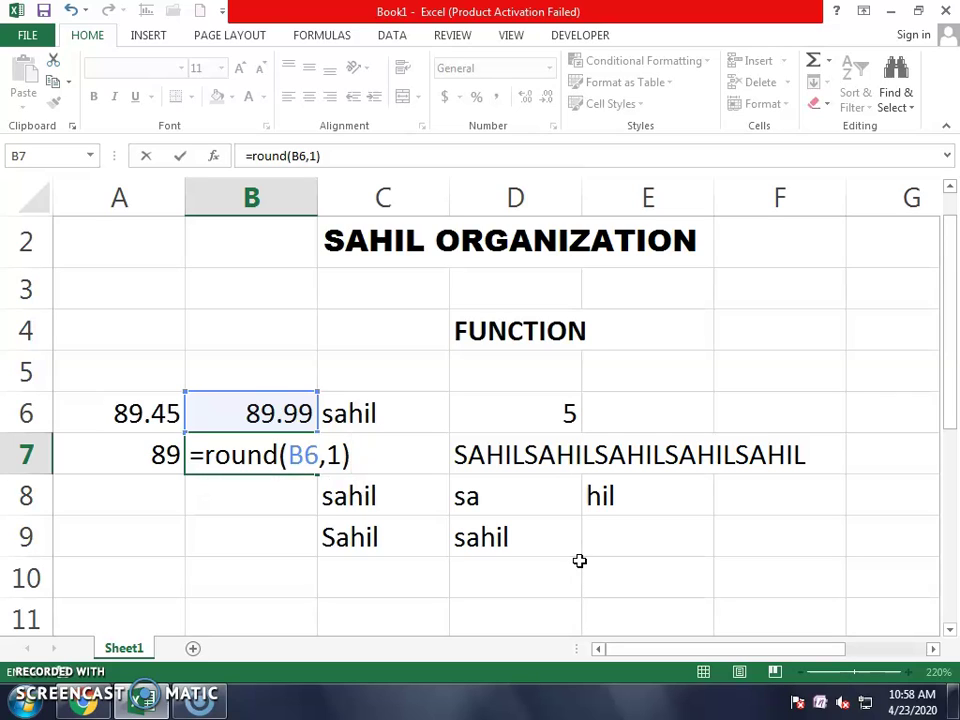
key(Return)
key(Up)
key(Up)
key(Down)
key(Down)
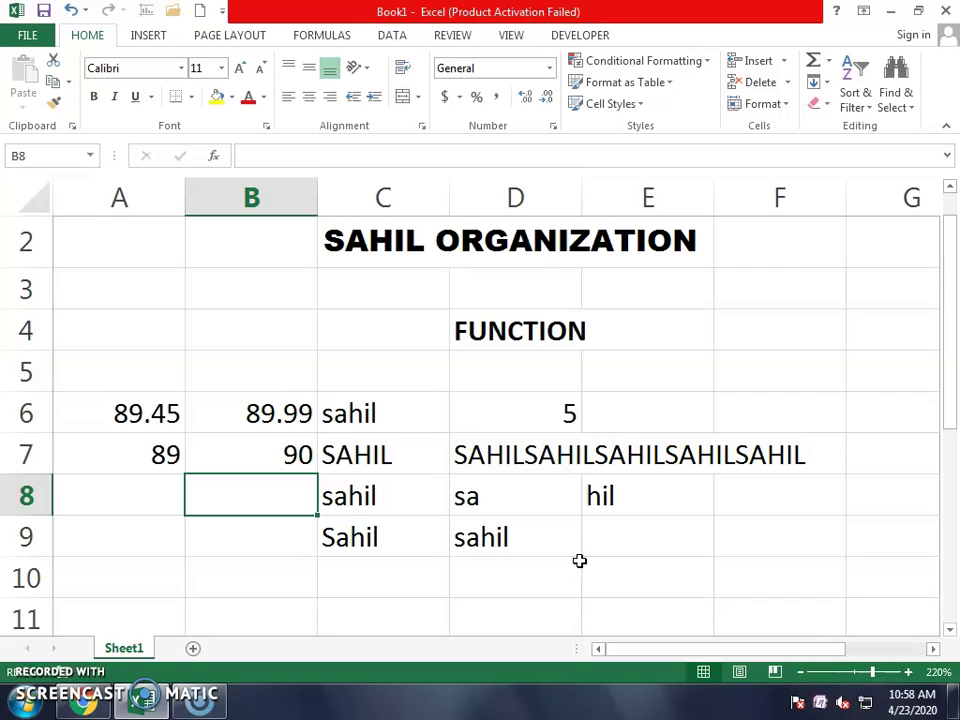
key(Down)
key(Right)
key(Right)
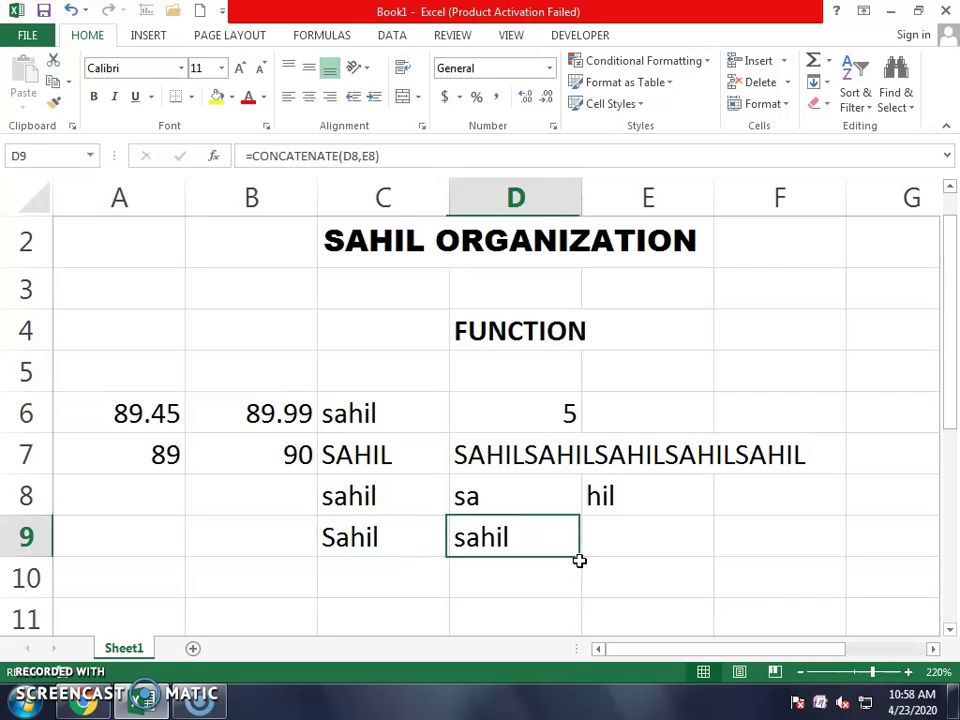
key(Right)
key(Right)
key(Right)
key(Up)
key(Up)
key(Up)
key(Up)
key(Up)
key(Up)
key(Up)
Type 2, 3, 4, 5, 6, 4 and 3 down column G starting at G2
text(2)
key(Return)
text(3)
key(Return)
text(4)
key(Return)
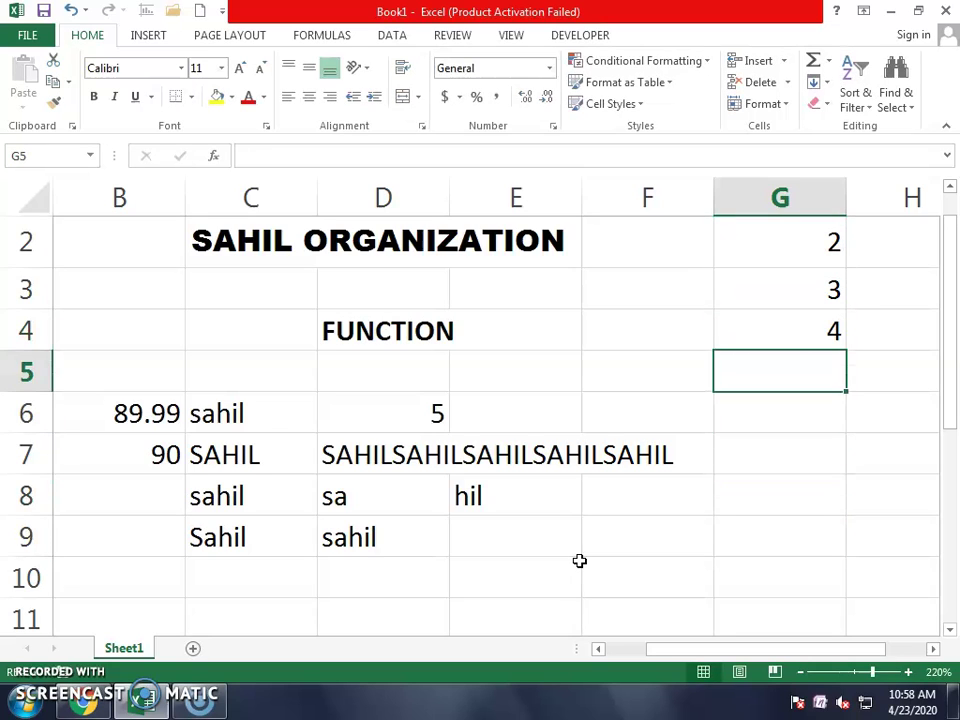
text(5)
key(Return)
text(6)
key(Return)
text(4)
key(Return)
text(3)
key(Return)
Correct G6 to 4 and G7 to 6, and clear the 3 from G8
key(Return)
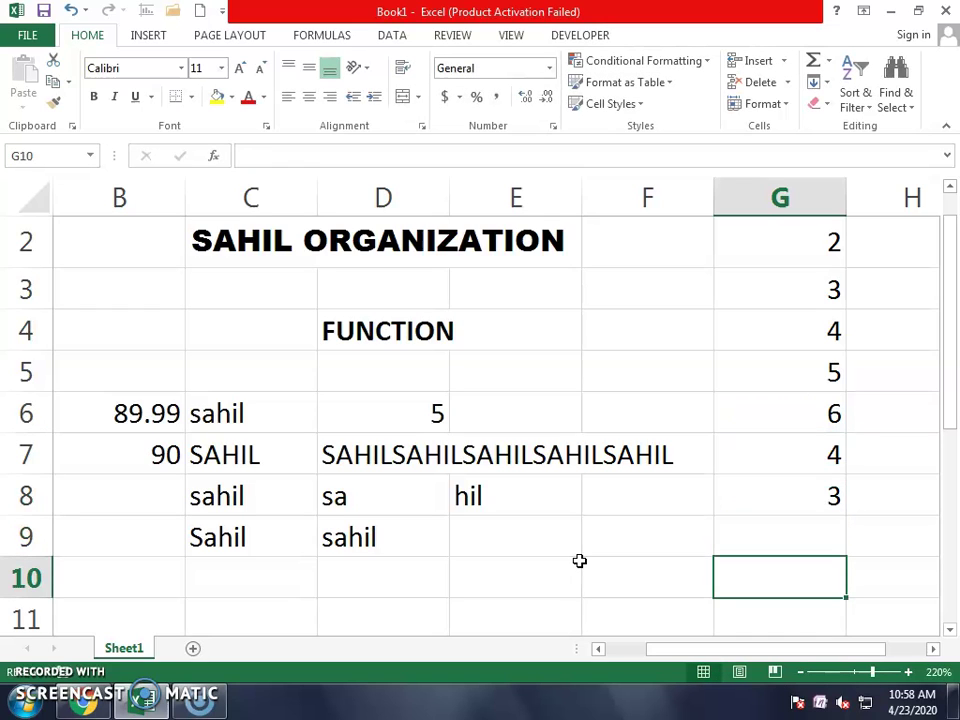
key(Down)
key(Up)
key(Up)
key(Up)
key(Up)
key(Up)
key(Up)
key(Up)
key(Up)
key(Up)
key(Down)
key(Down)
key(Down)
key(Down)
key(Down)
key(Down)
key(Down)
key(Up)
key(Delete)
key(Up)
text(4)
key(Return)
text(6)
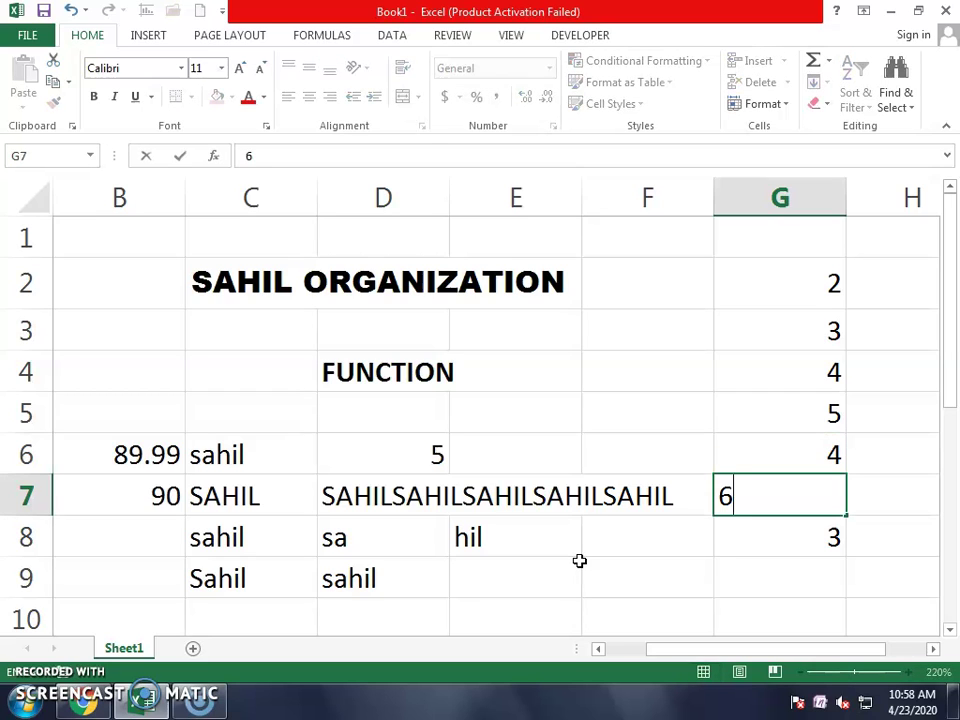
key(Return)
key(Delete)
key(Up)
key(Up)
key(Down)
key(Down)
key(Down)
key(Down)
key(Down)
key(Up)
key(Up)
key(Up)
key(Up)
key(Up)
key(Up)
key(Up)
key(Up)
key(Up)
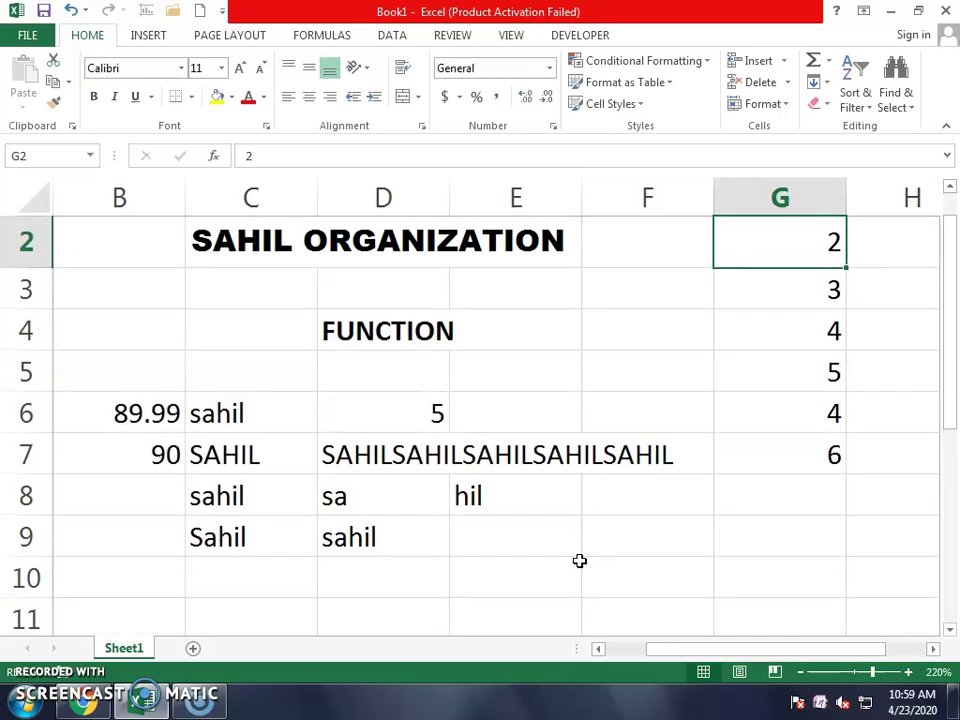
key(Down)
key(Down)
key(Up)
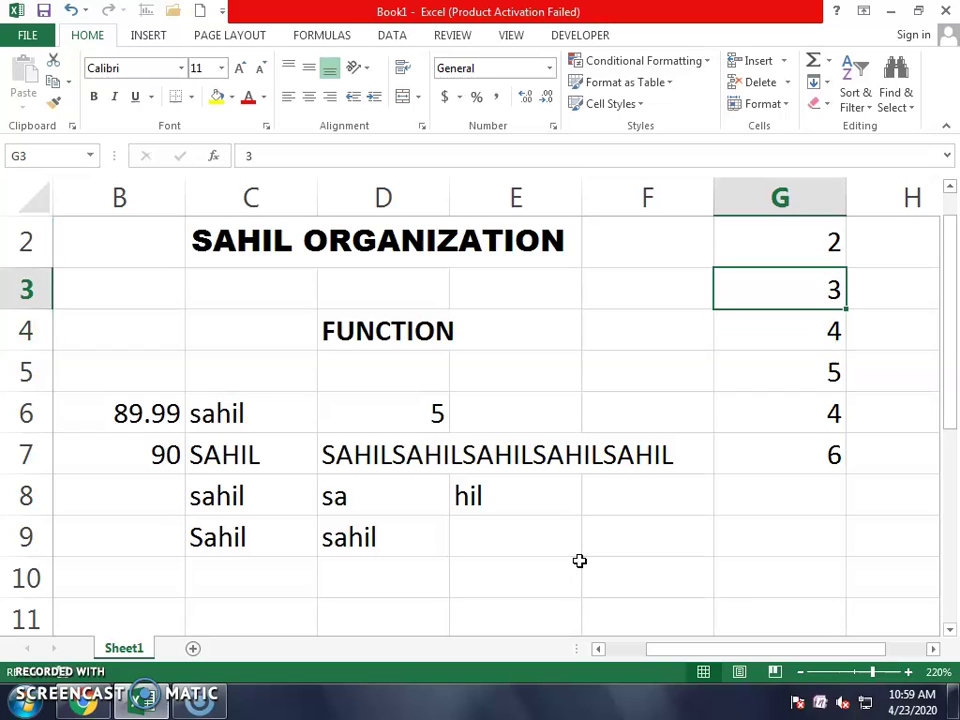
key(Up)
key(Down)
key(Down)
key(Down)
key(Down)
key(Down)
key(Down)
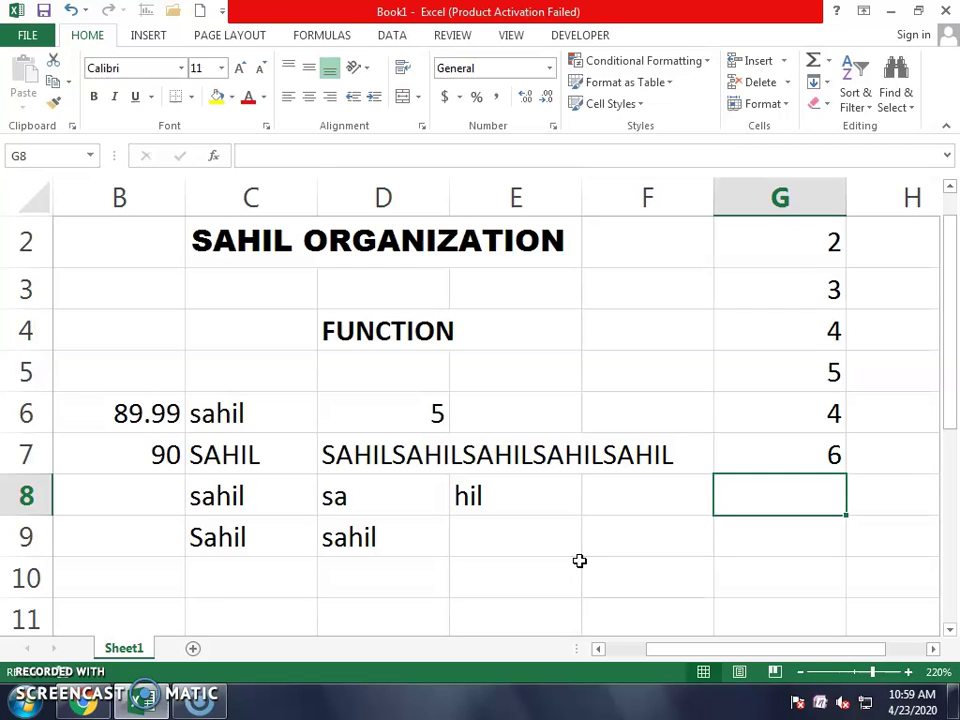
key(Down)
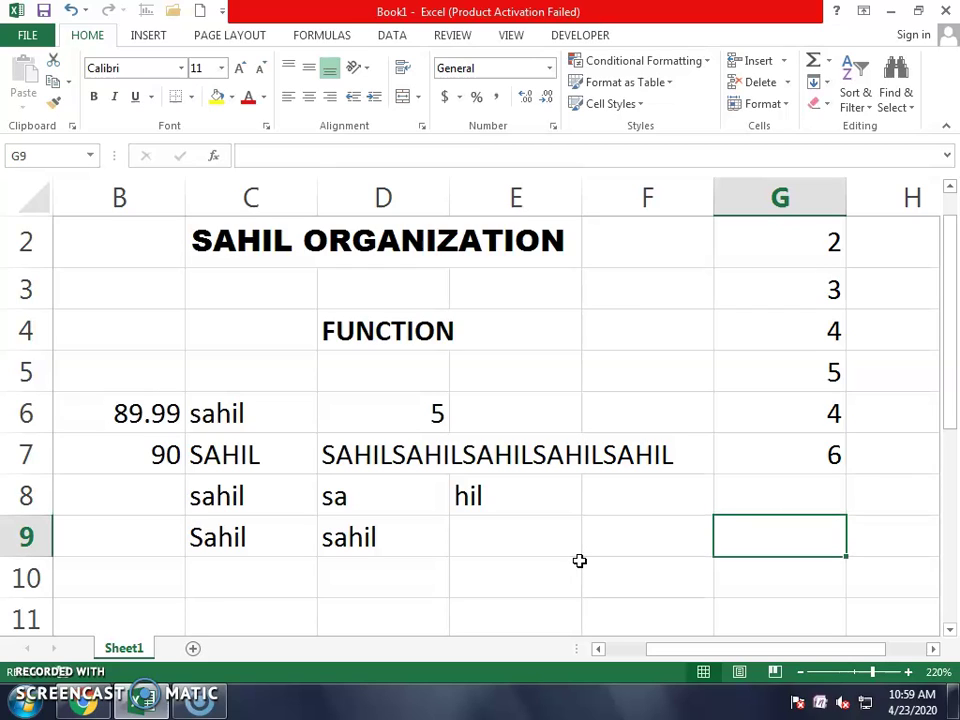
key(Down)
key(Up)
Enter =PRODUCT(G2:G7) in G9, returning 2880
text(=pro)
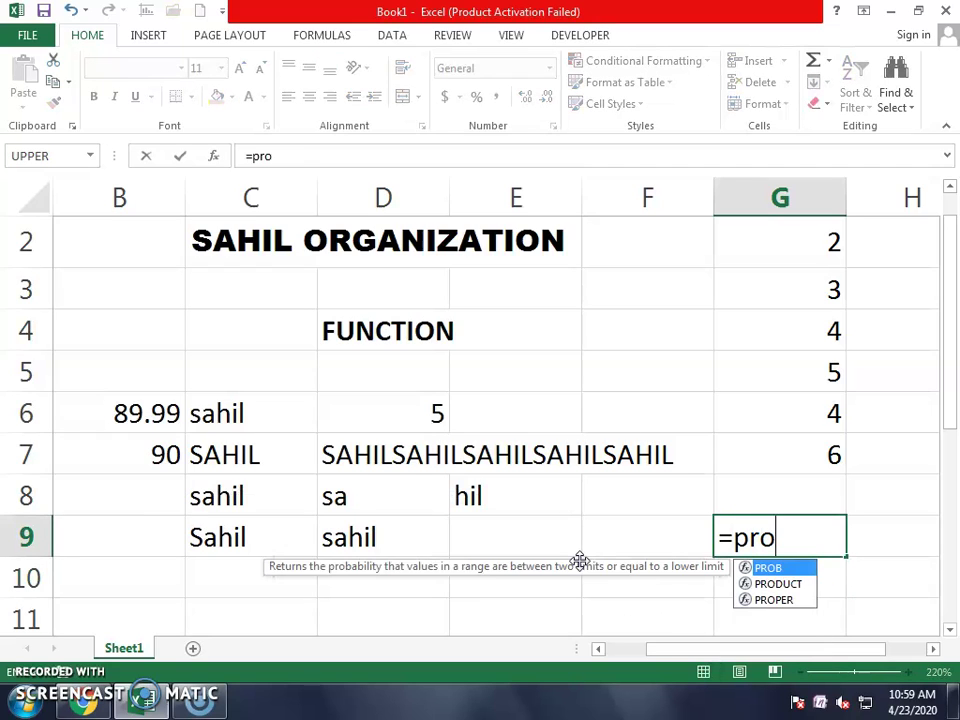
text(duct*)
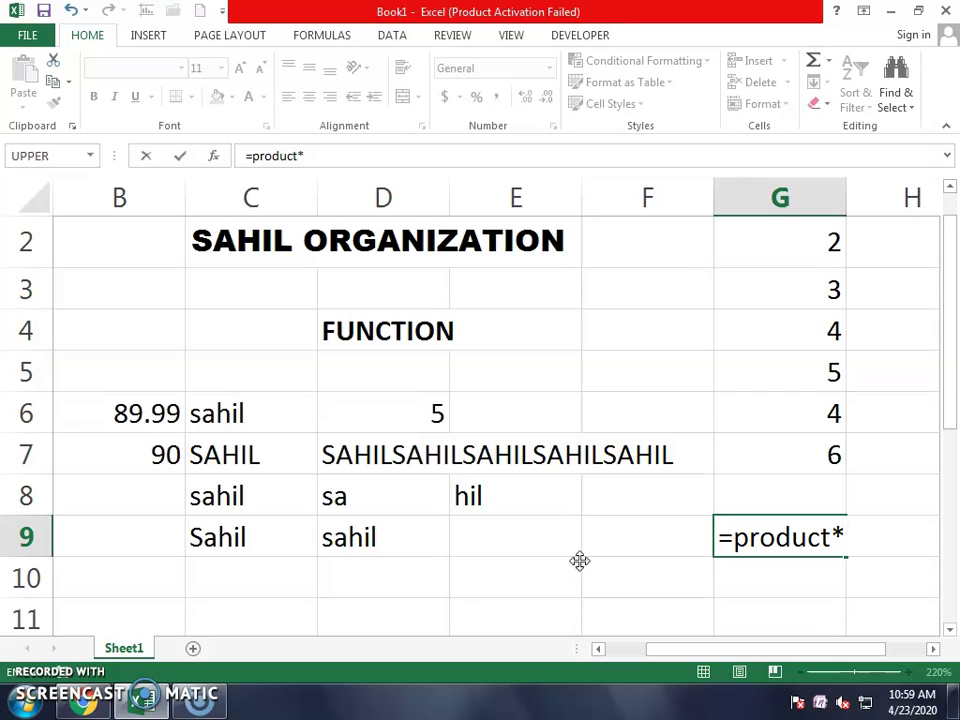
key(BackSpace)
text(()
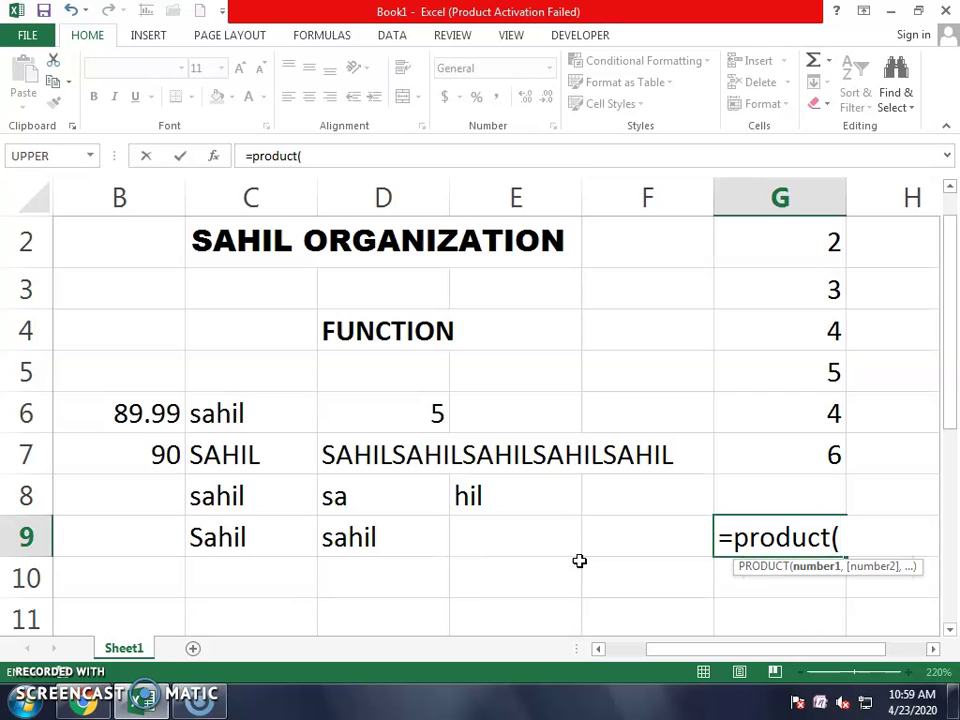
key(Up)
key(Up)
key(Up)
key(Up)
key(Up)
key(Up)
key(Up)
key(shift+Down)
key(shift+Down)
key(shift+Down)
key(shift+Down)
key(shift+Down)
text())
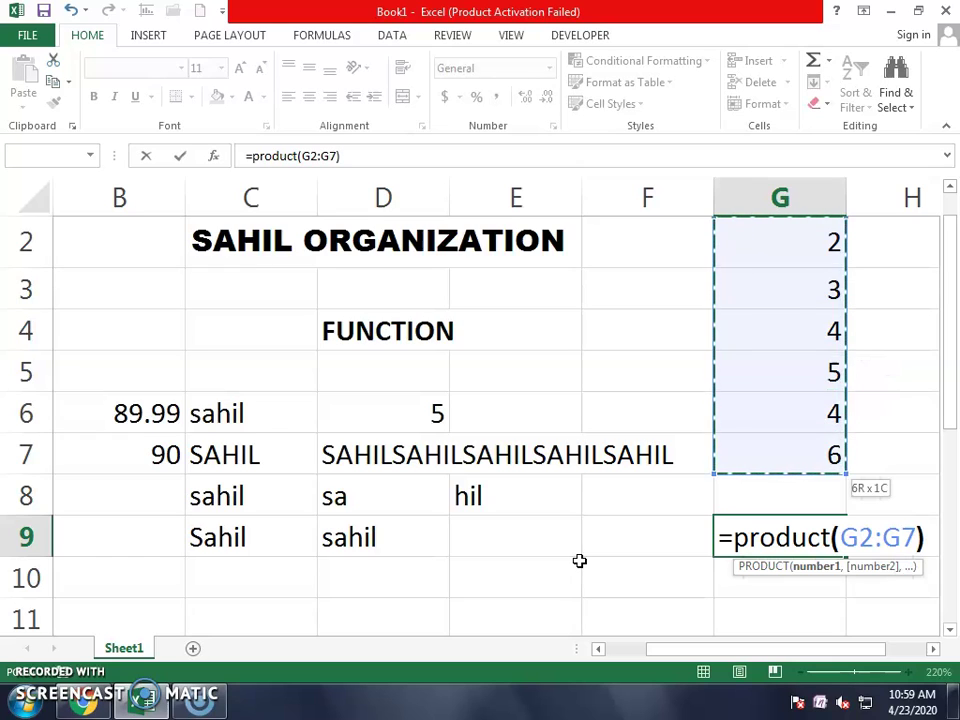
key(Return)
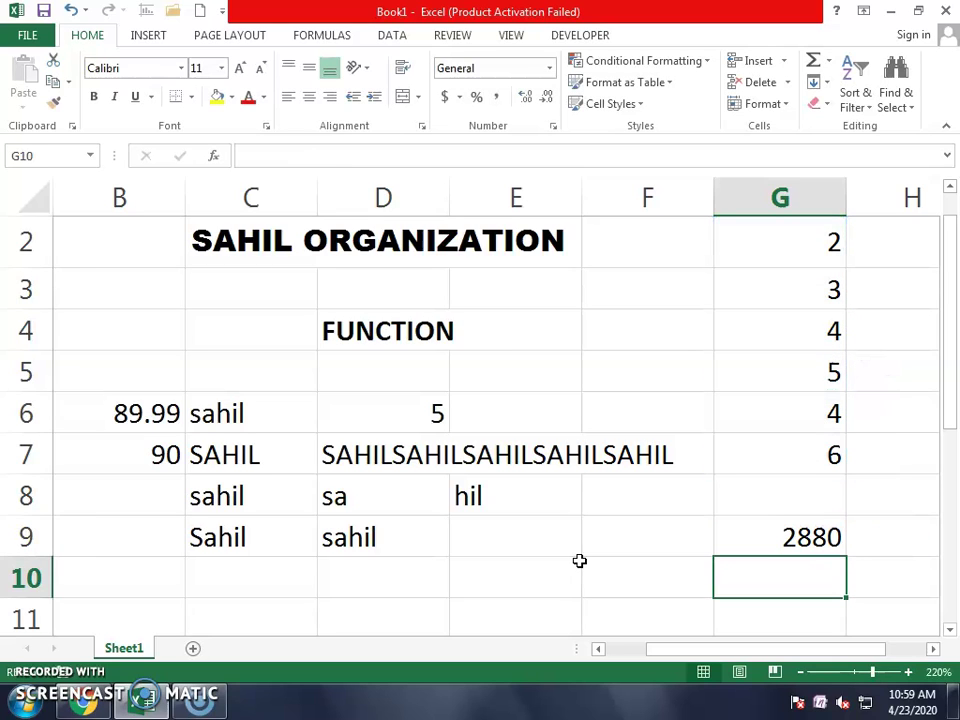
key(Up)
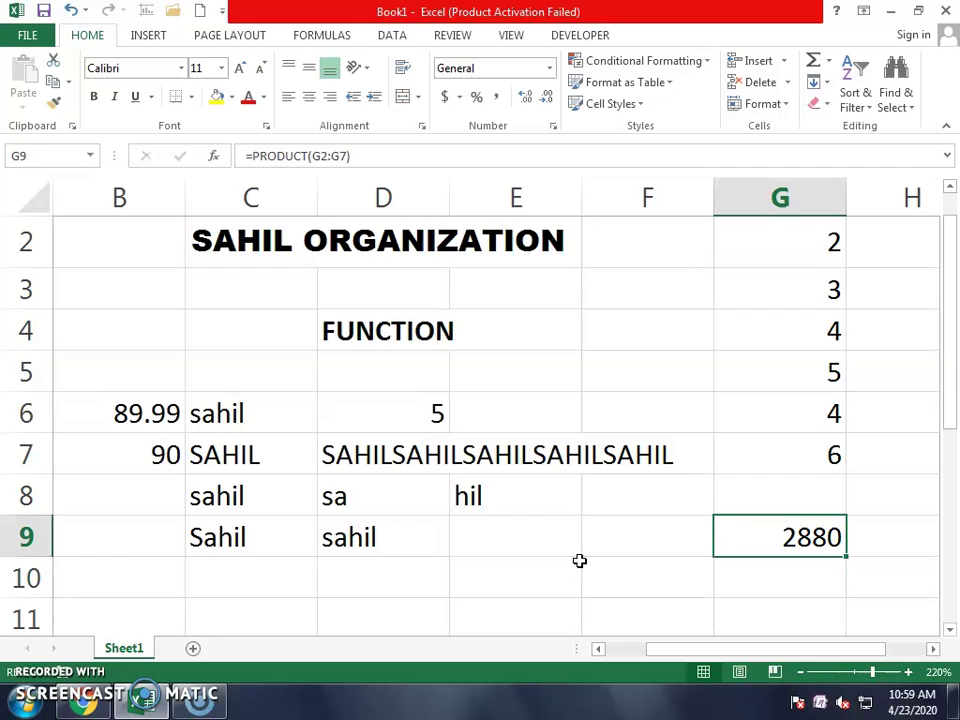
key(Left)
key(Left)
Enter =POWER(2,4) in F5, returning 16
key(Right)
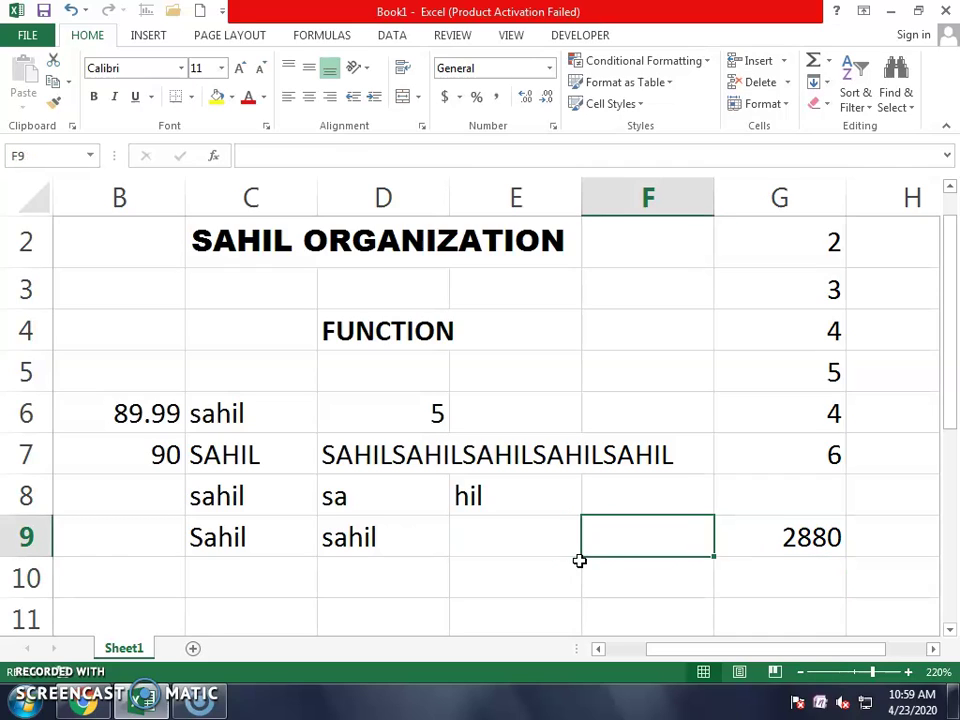
key(Up)
key(Up)
key(Up)
key(Up)
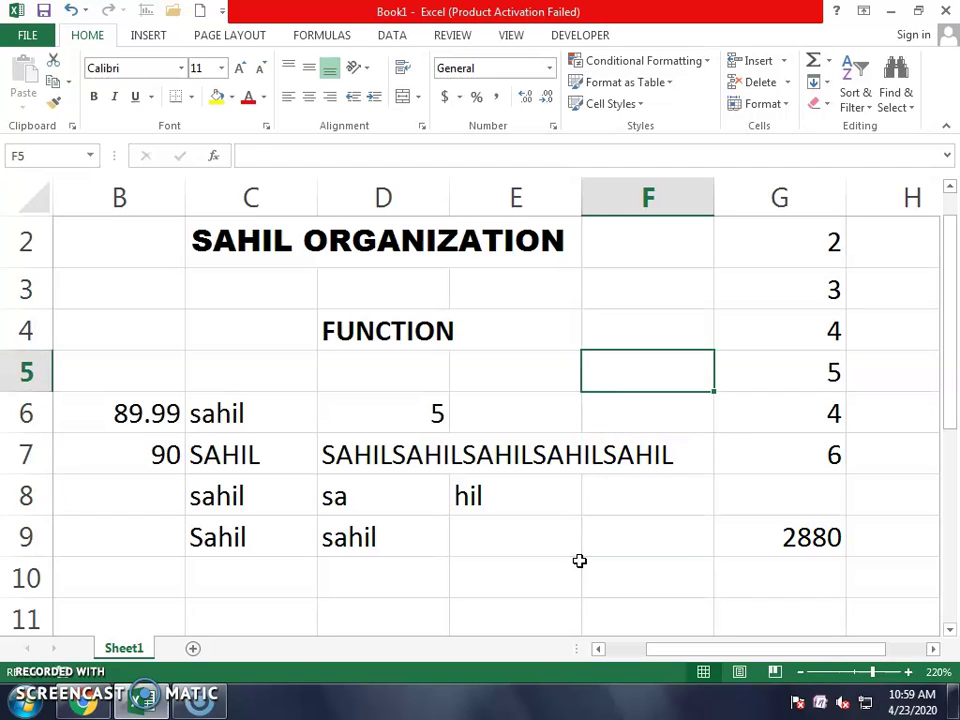
text(=power(2)
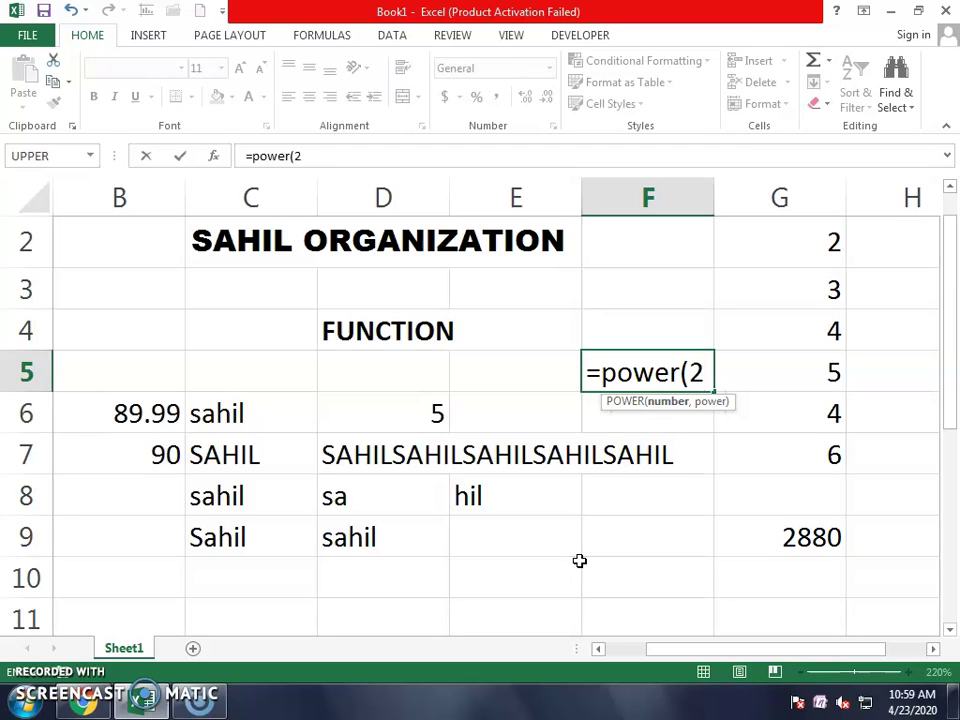
text(,4)
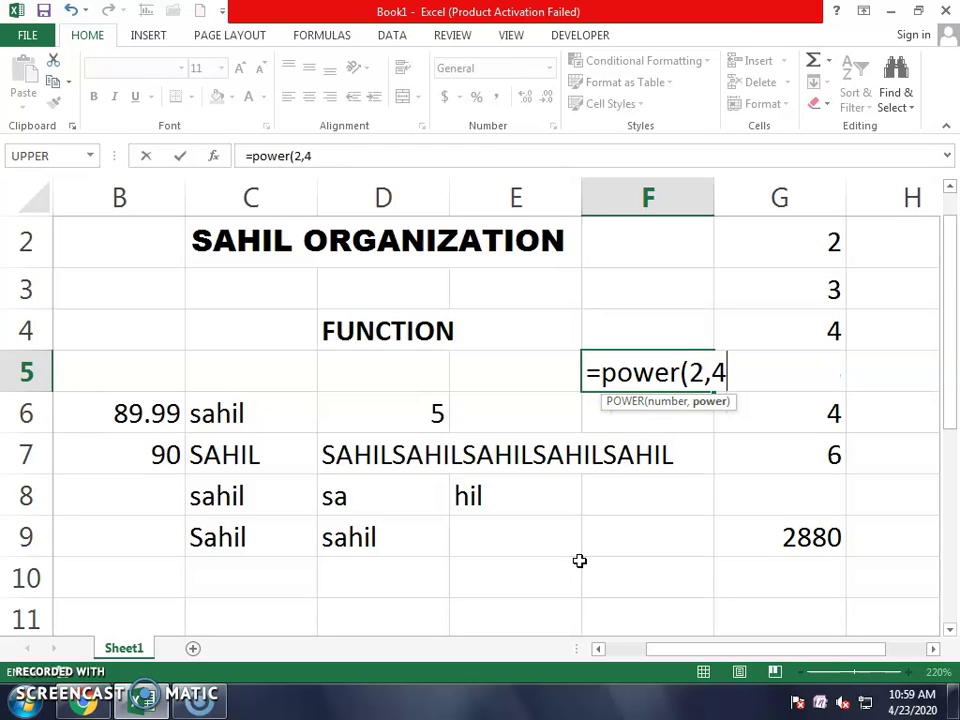
text())
key(Return)
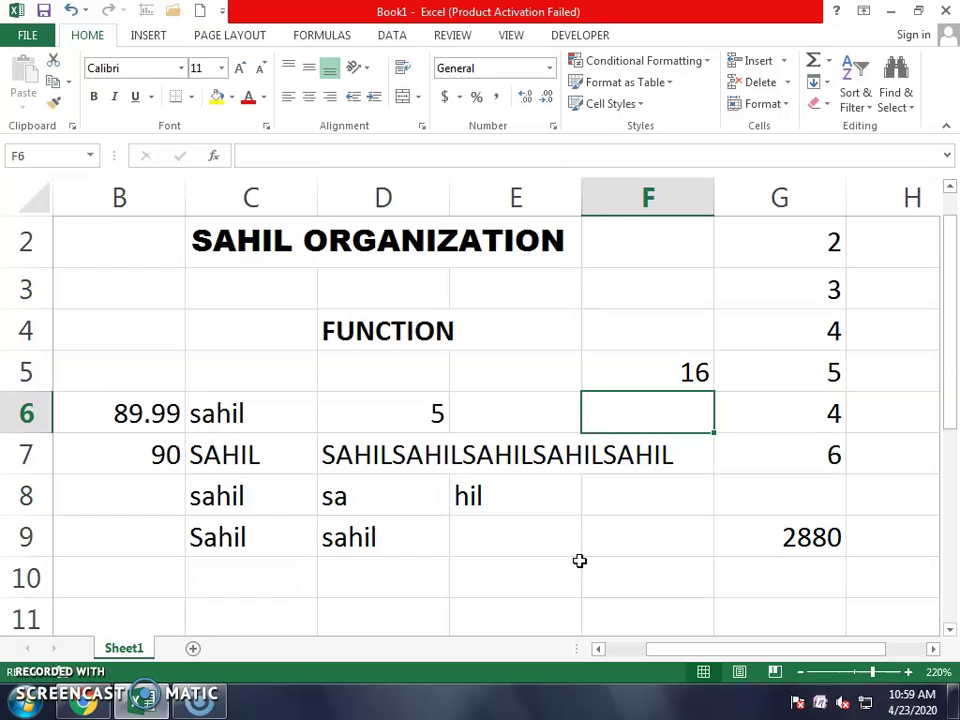
key(Up)
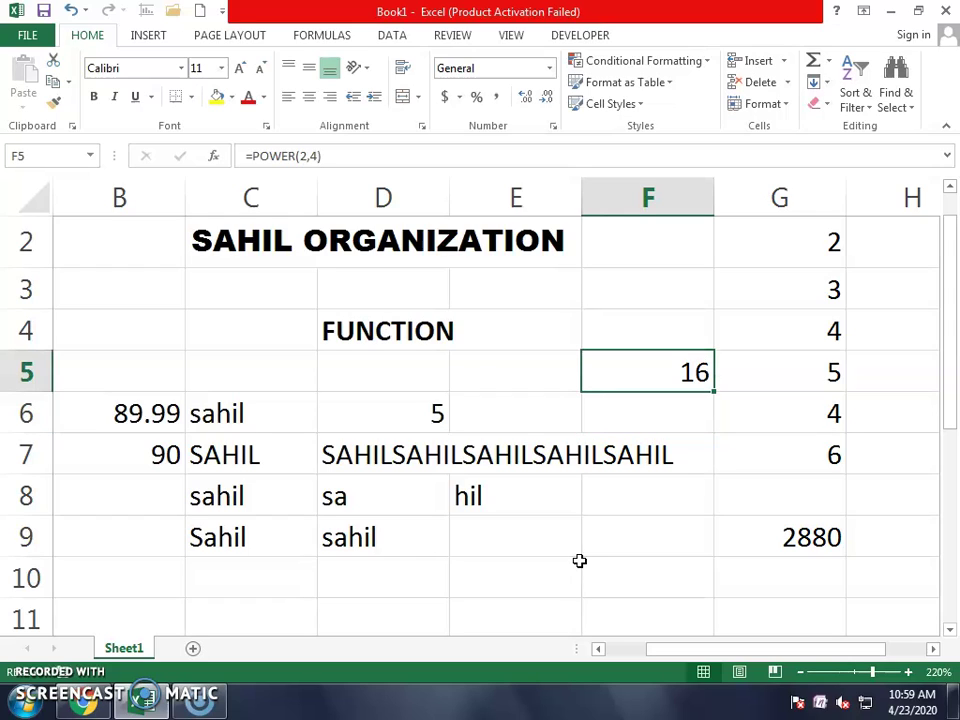
key(Down)
key(Up)
key(Up)
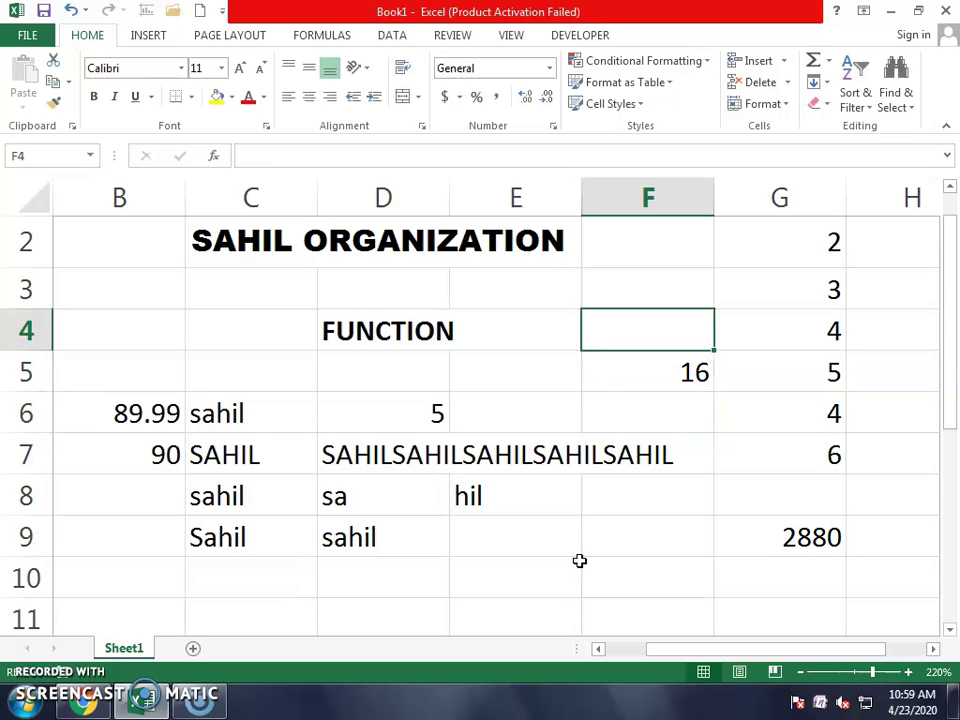
key(Down)
key(Down)
key(Down)
key(Down)
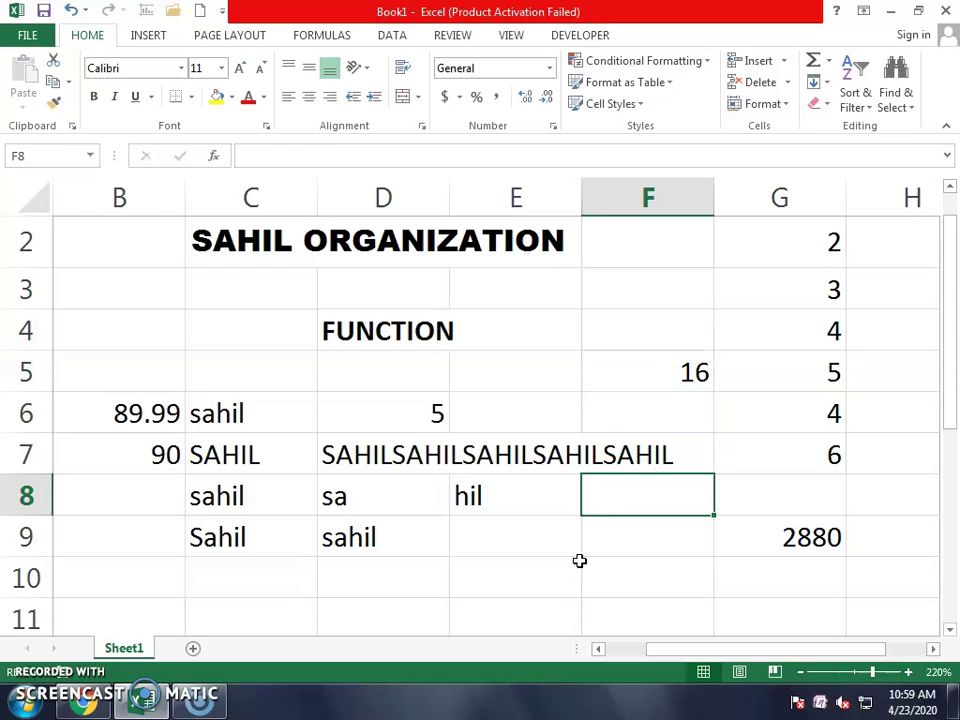
key(Down)
Enter =SQRT(9) in F9, returning 3
text(=)
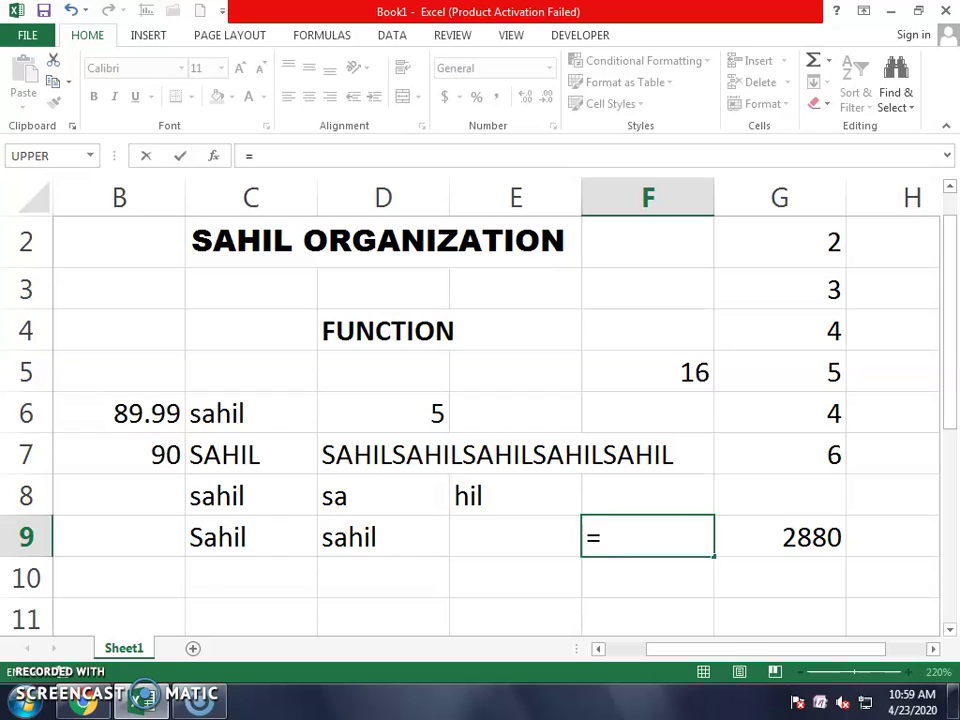
text(sqrt)
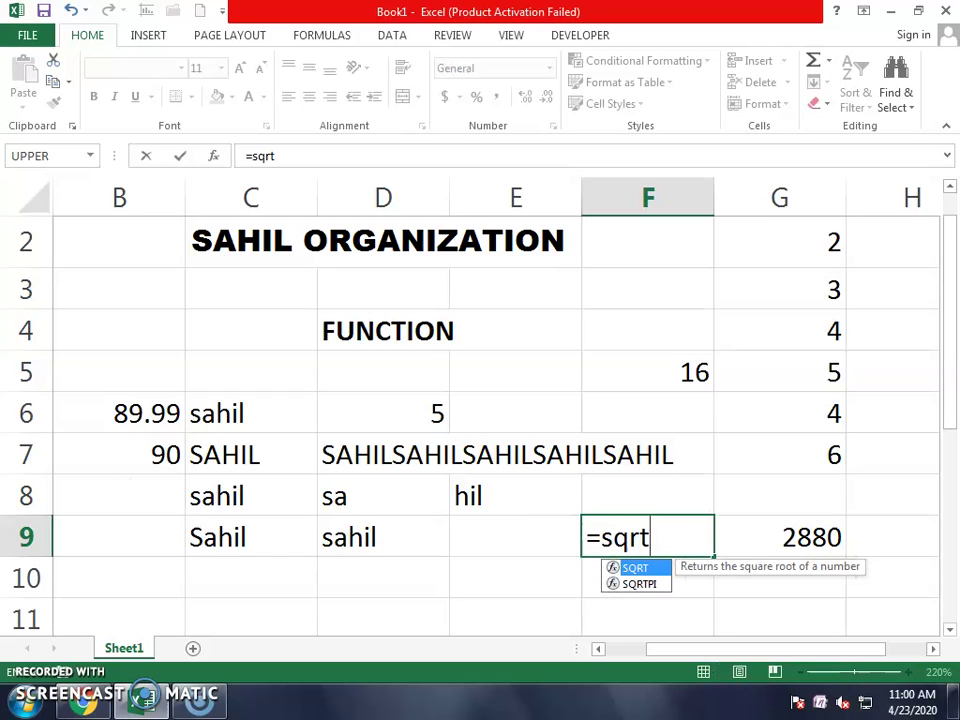
text(()
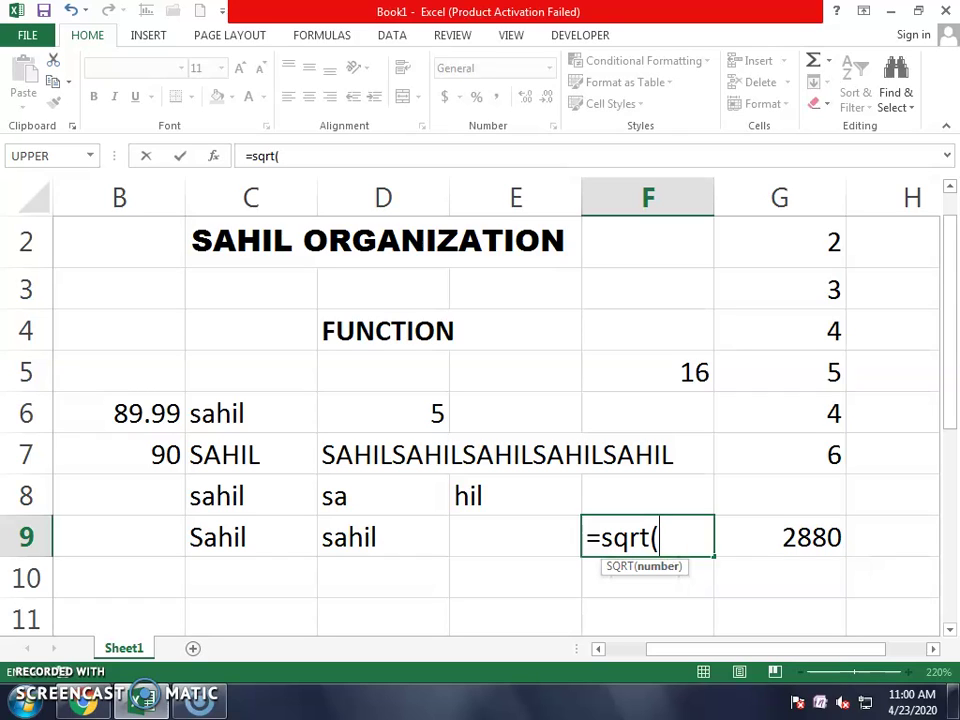
text(9)
text())
key(Return)
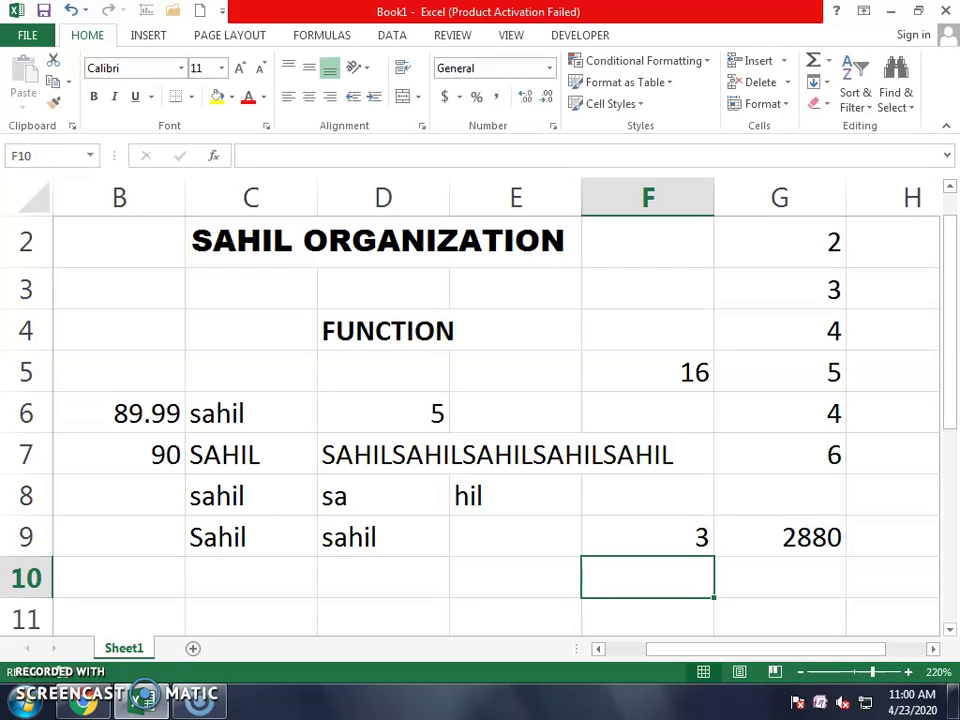
click(647, 537)
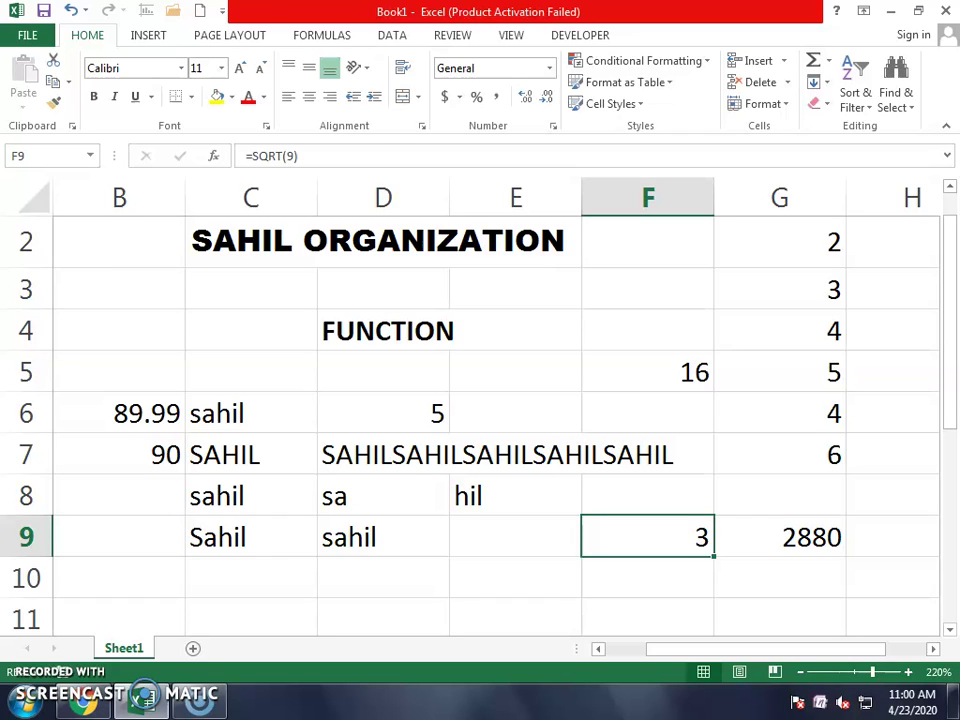
key(Up)
key(Up)
key(Right)
key(Up)
key(Up)
key(Up)
key(Up)
key(Up)
Replace the formula in G9 with =SUM(G2:G7), totalling 24
key(Down)
key(Down)
key(Down)
key(Down)
key(Down)
key(Down)
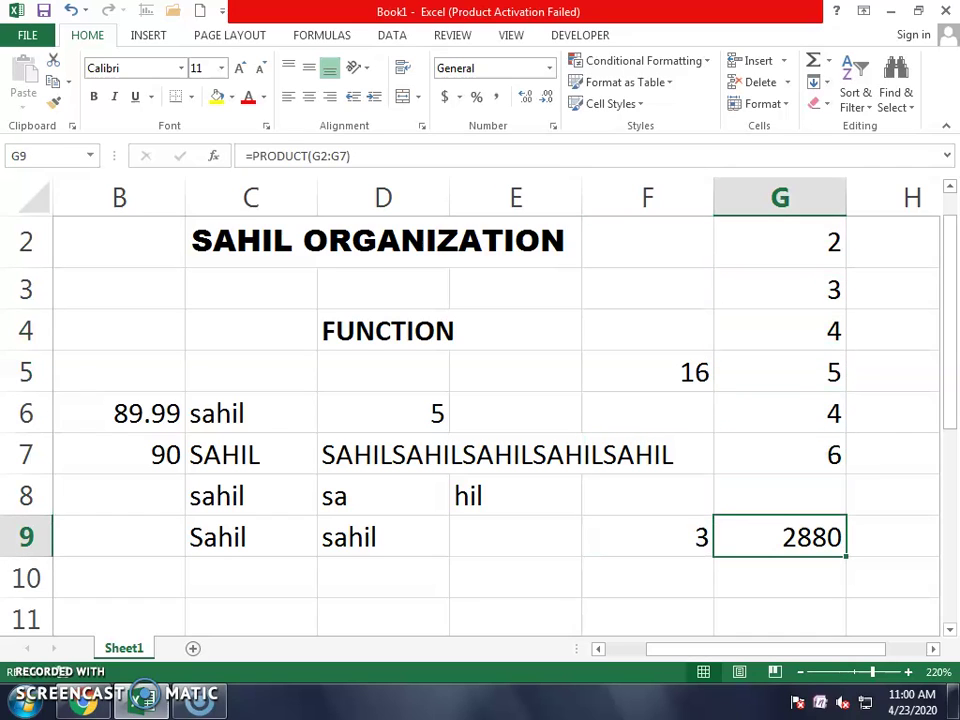
text(=)
text(sum9)
key(BackSpace)
text(()
key(Up)
key(Up)
key(Up)
key(Up)
key(Up)
key(Up)
key(Up)
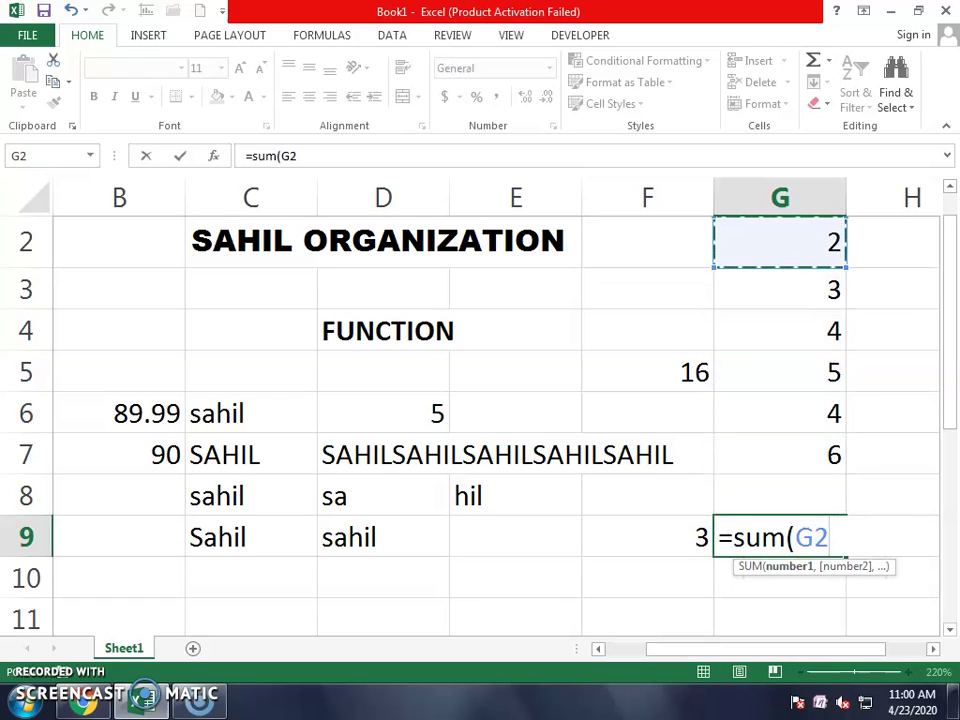
key(shift+Down)
key(shift+Down)
key(shift+Down)
key(shift+Down)
key(shift+Down)
text())
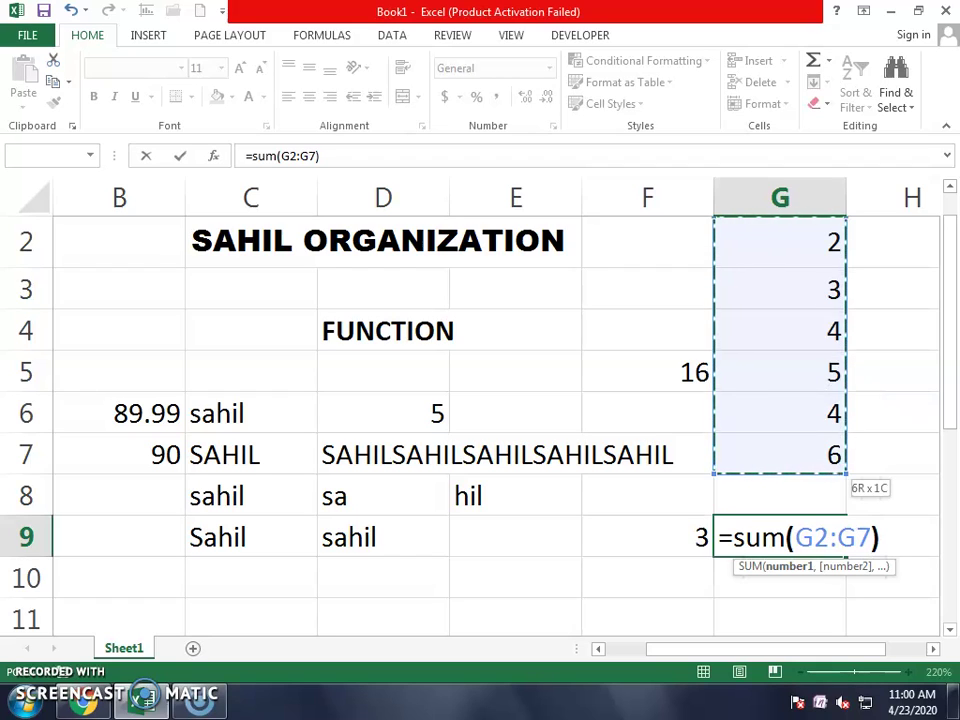
key(Return)
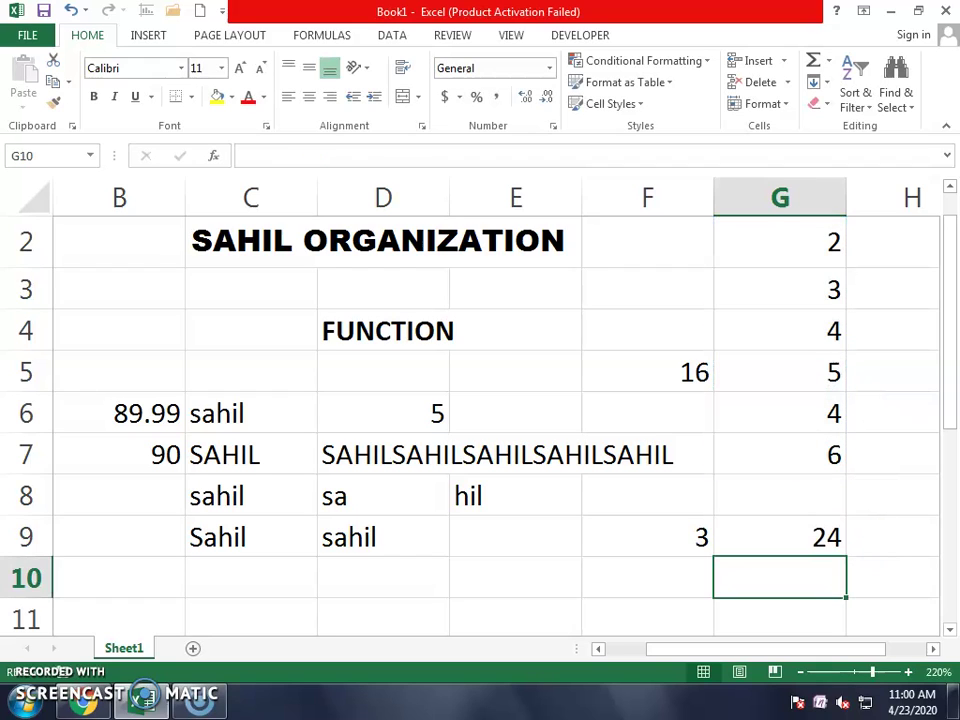
click(780, 537)
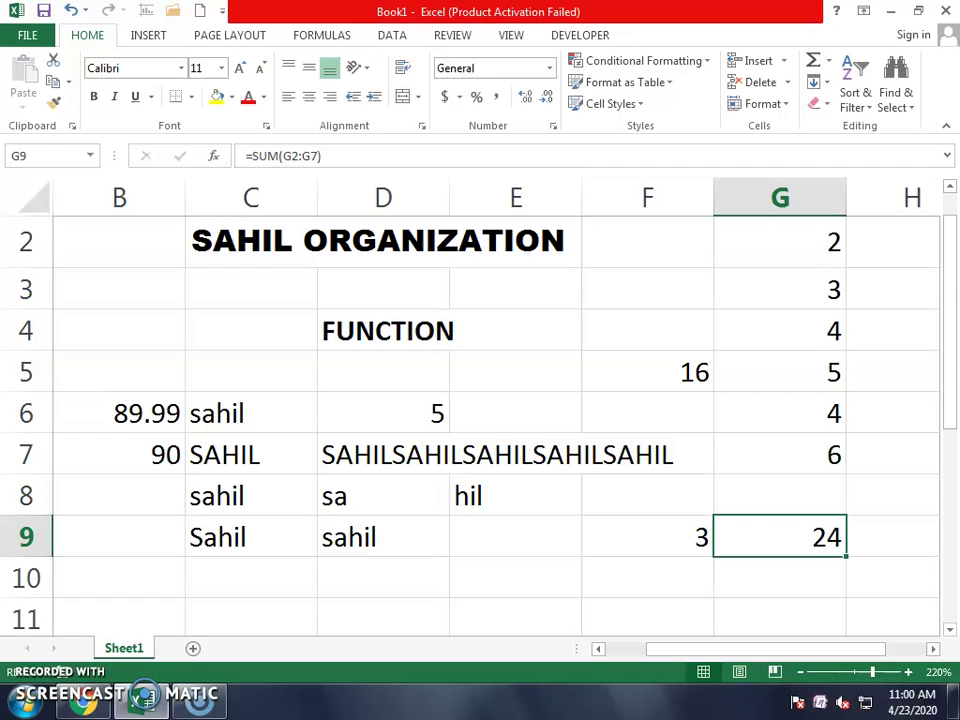
Enter =AVERAGE(G2:G7) in G9, which returns 4, then clear the cell for a new formula
text(=av)
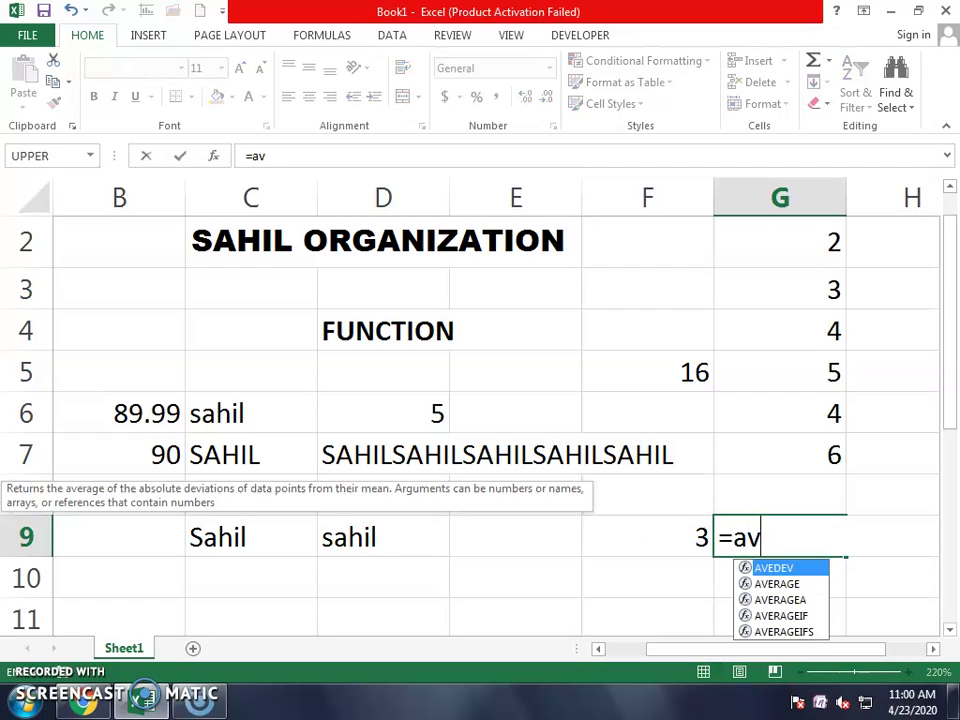
text(er)
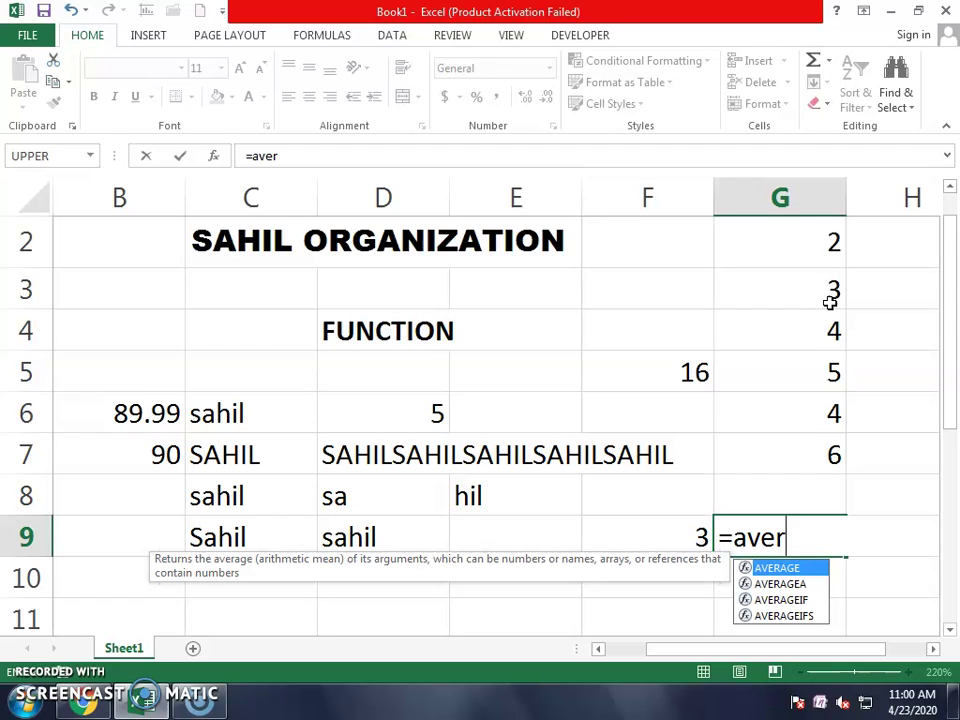
text(age()
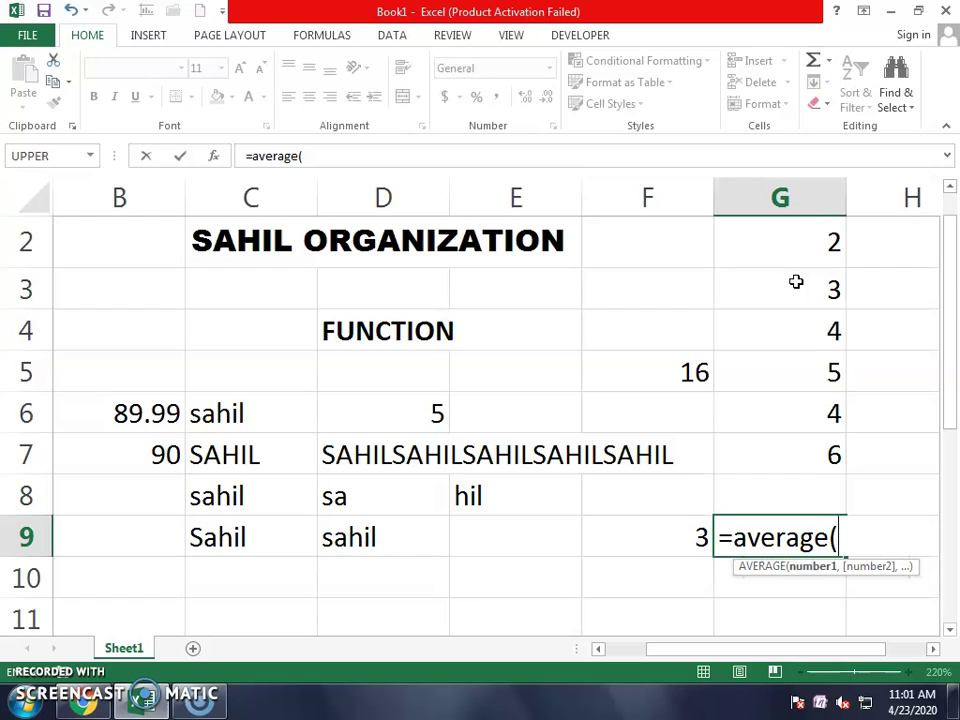
drag(784, 240, 791, 466)
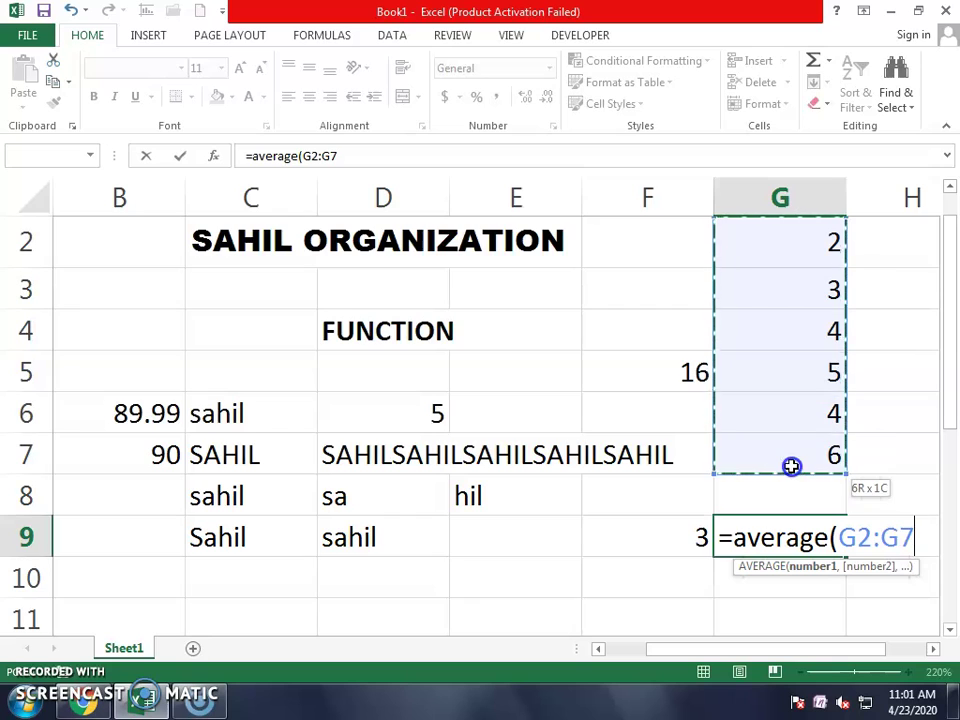
text())
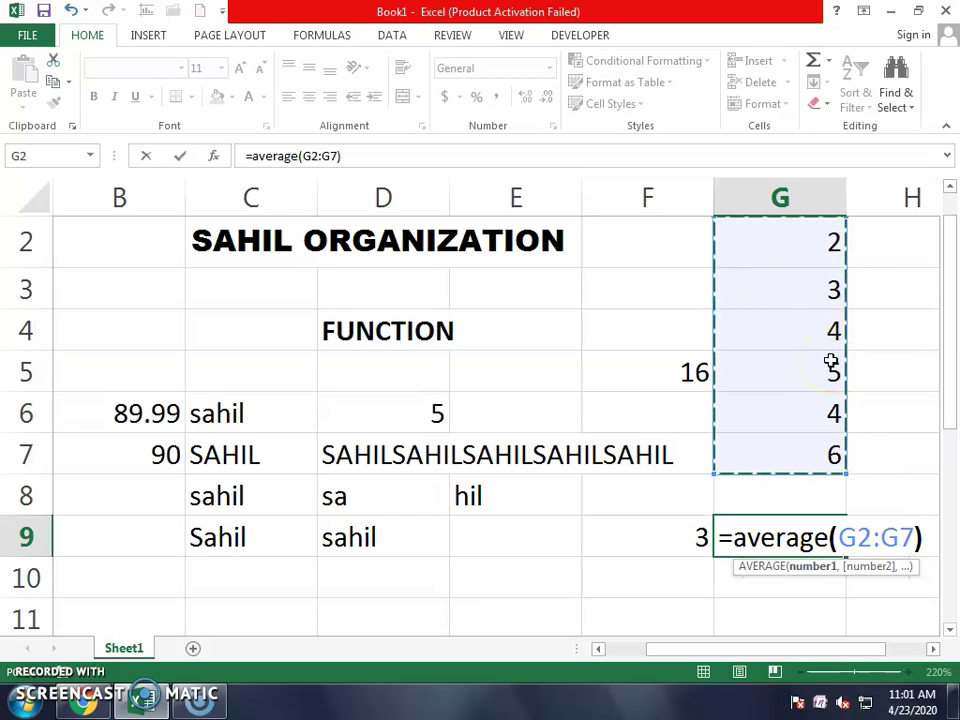
key(Return)
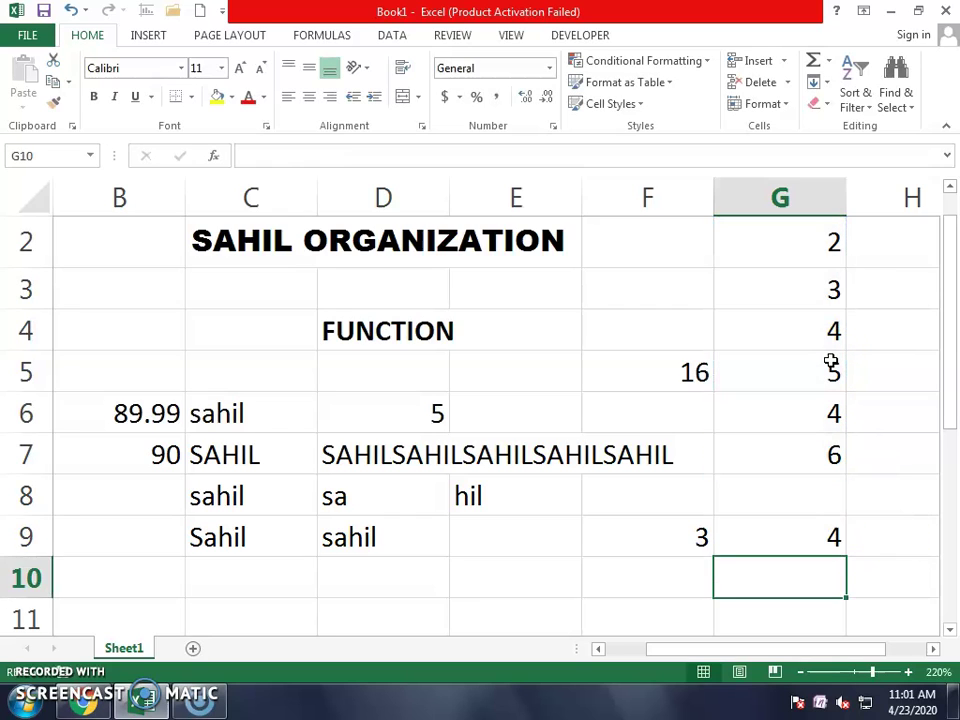
key(Up)
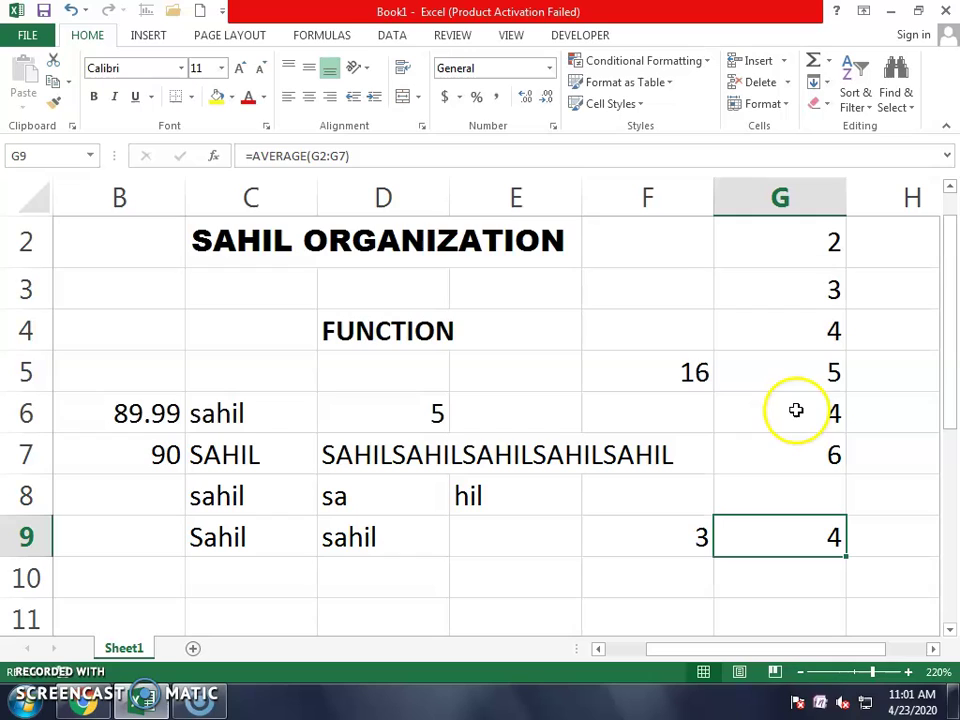
key(BackSpace)
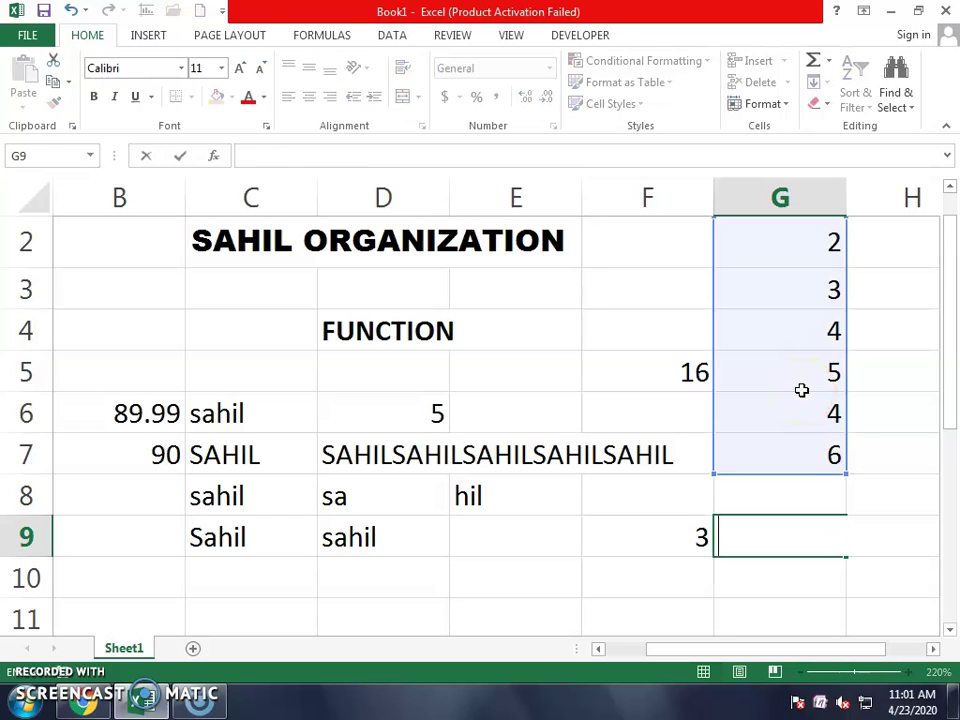
Count the numeric cells of column G with =COUNT(G2:G7) in G9
text(=count)
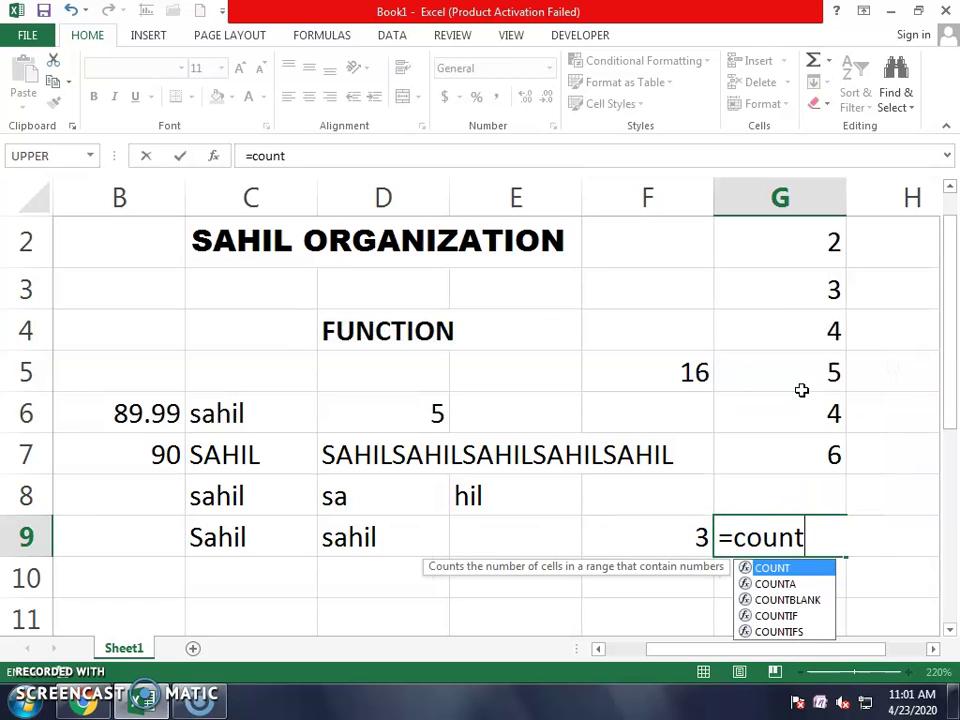
text(()
key(Up)
key(Up)
key(Up)
key(Up)
key(Up)
key(Up)
key(Up)
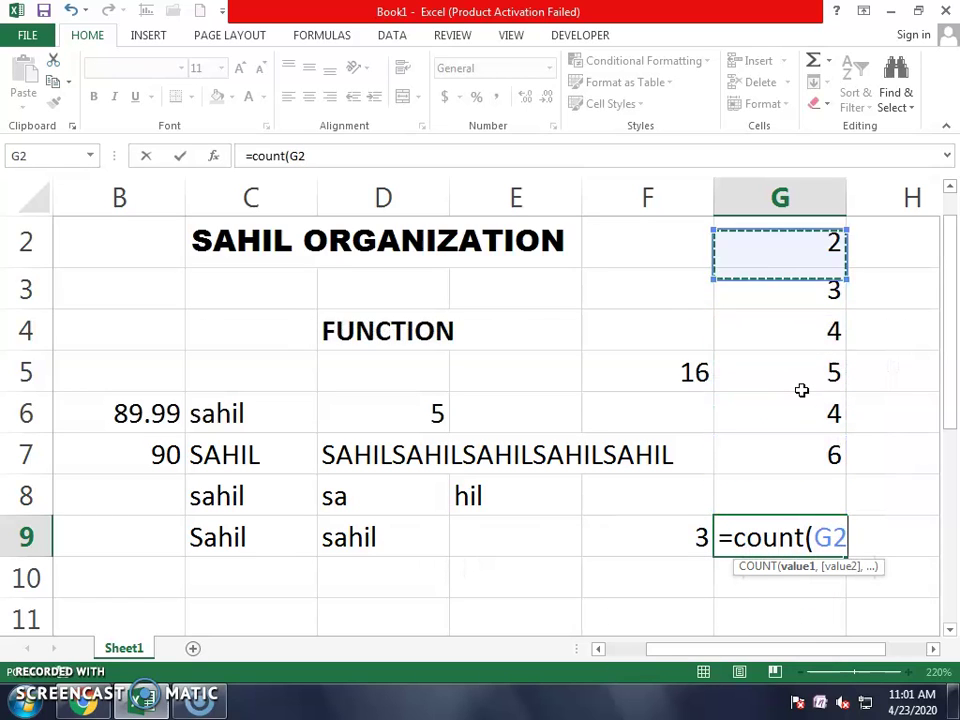
key(shift+Down)
key(shift+Down)
key(shift+Down)
key(shift+Down)
key(shift+Down)
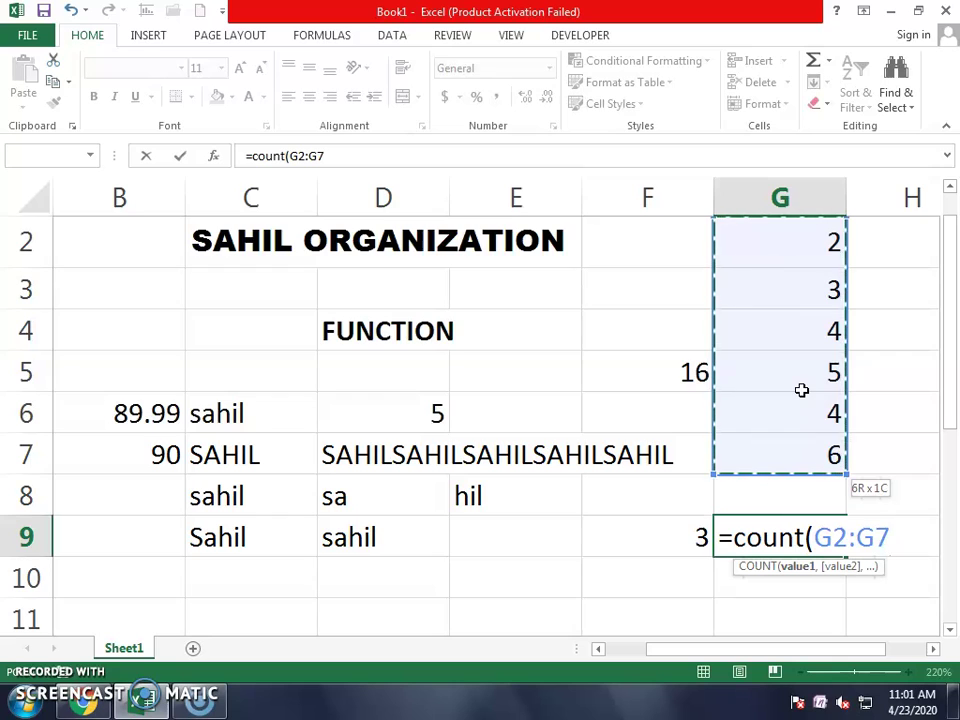
text())
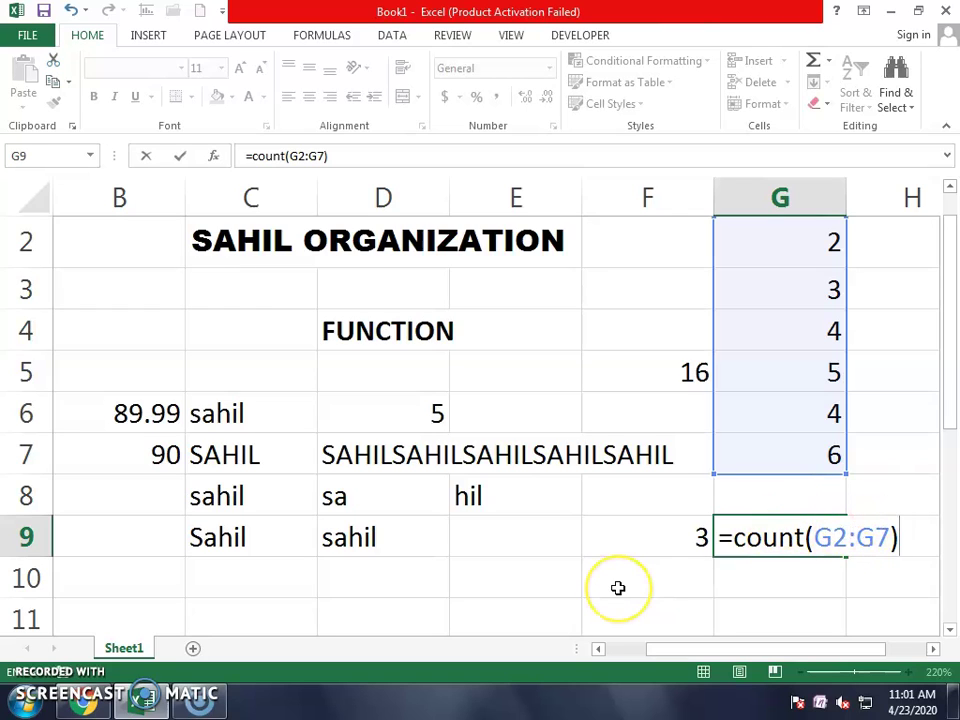
key(Return)
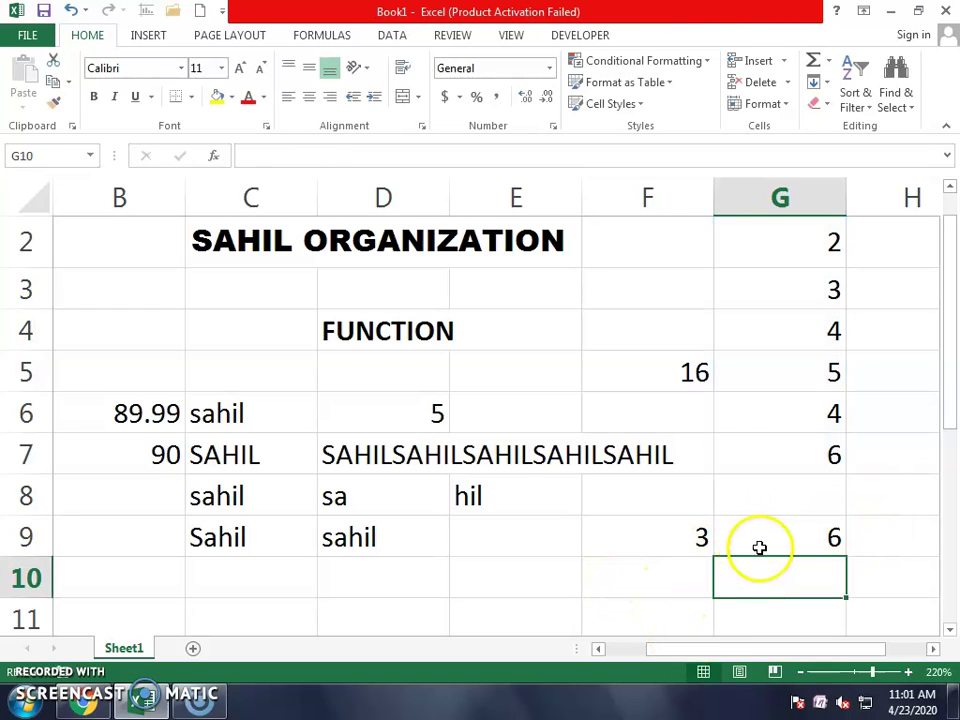
double_click(757, 545)
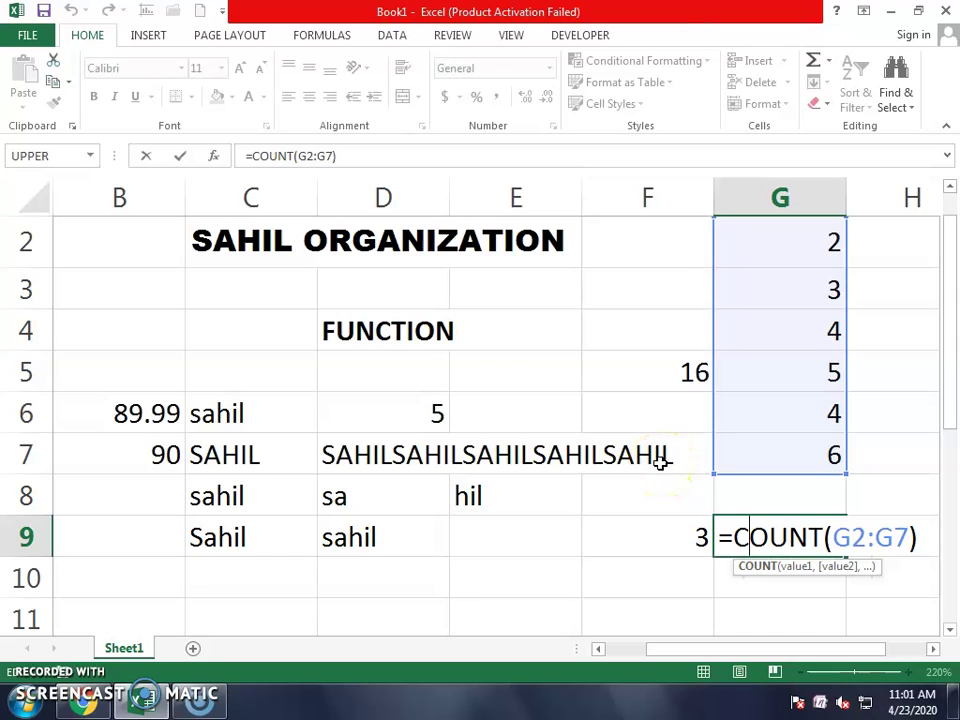
key(Return)
key(Up)
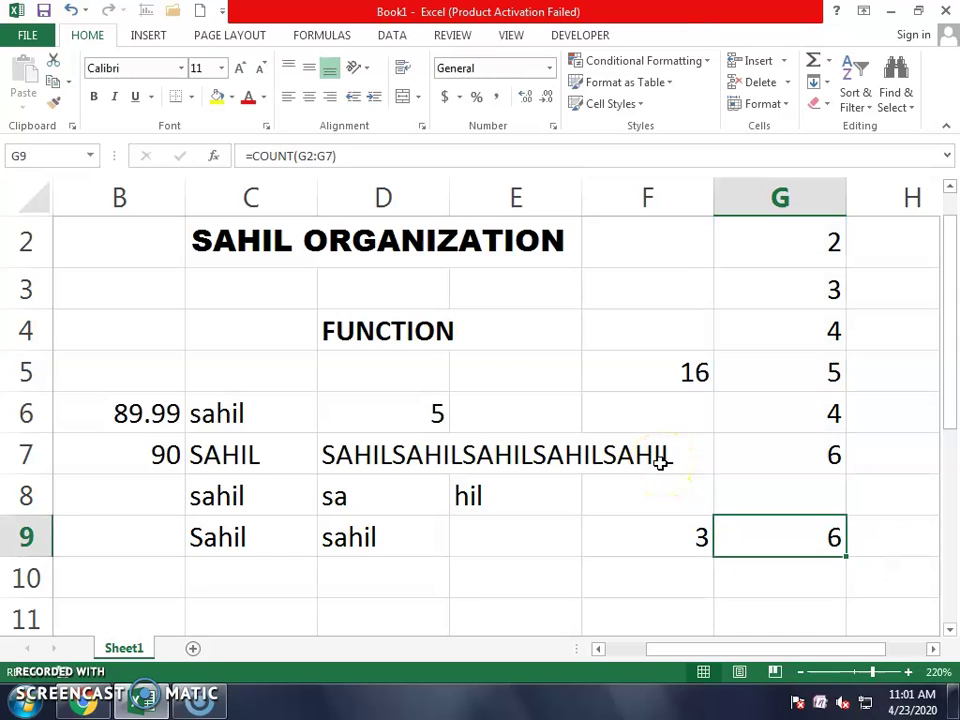
Replace it with =COUNTA(G2:G8) to count the non-empty cells
text(=cou)
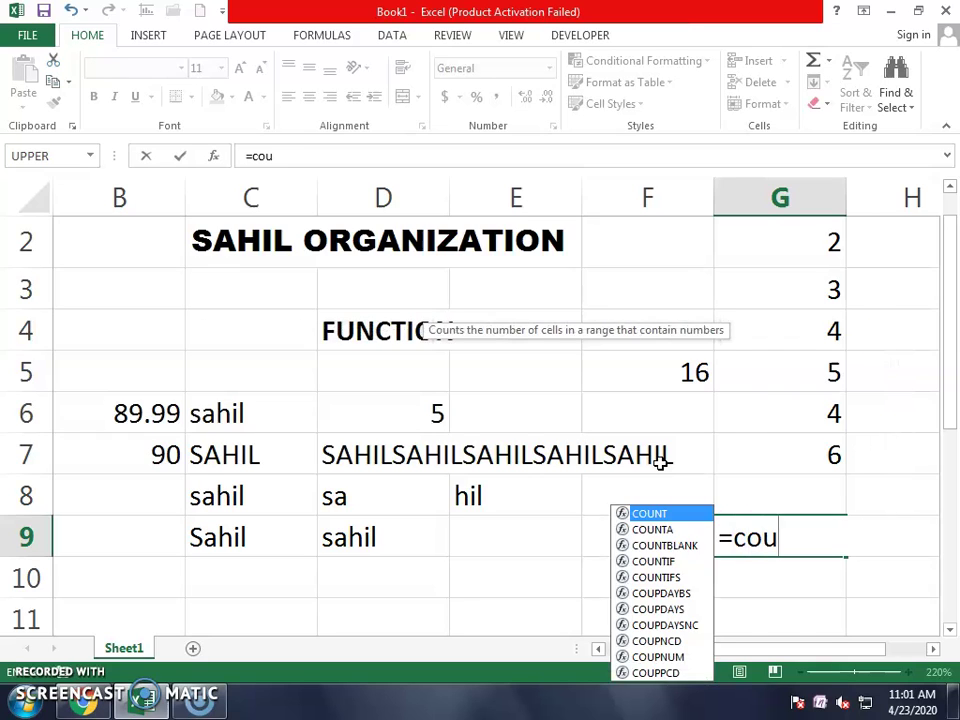
text(nta9)
key(BackSpace)
text(()
click(773, 260)
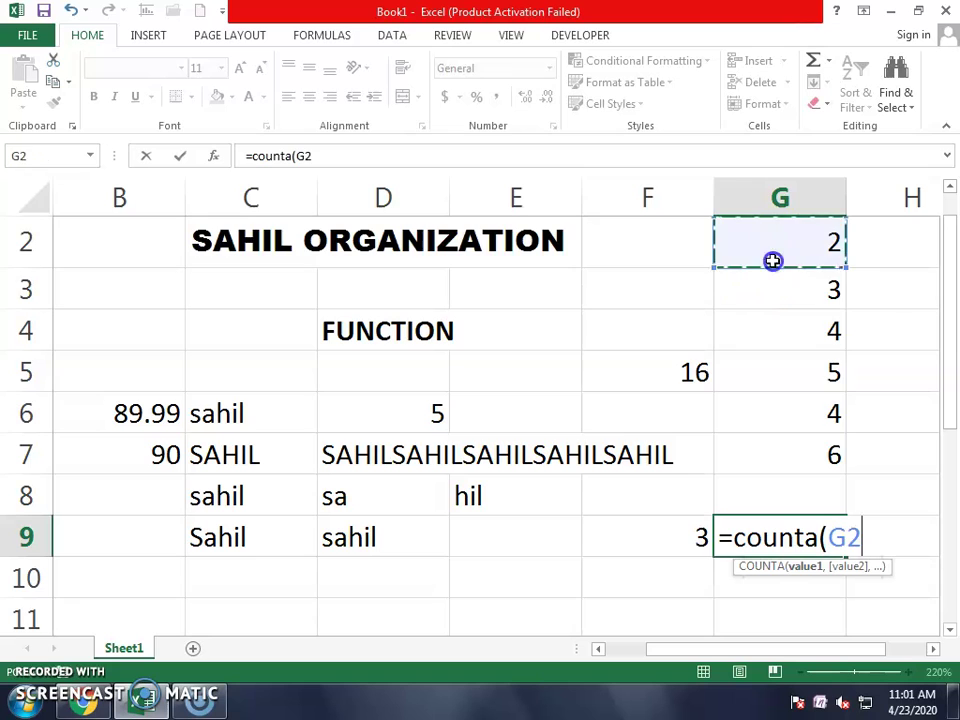
drag(773, 260, 780, 483)
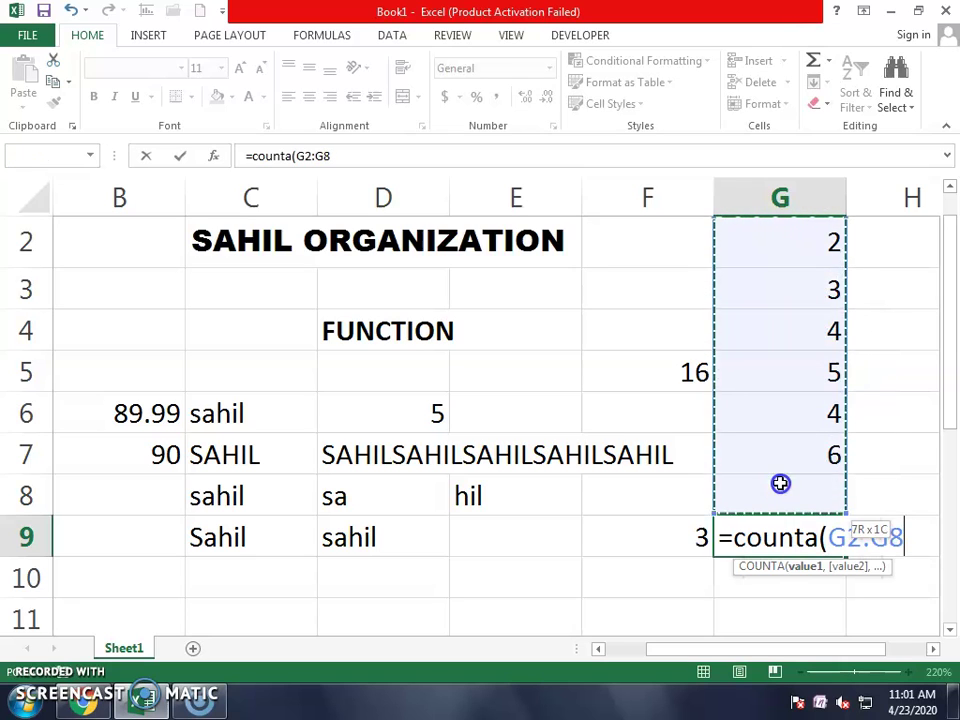
text())
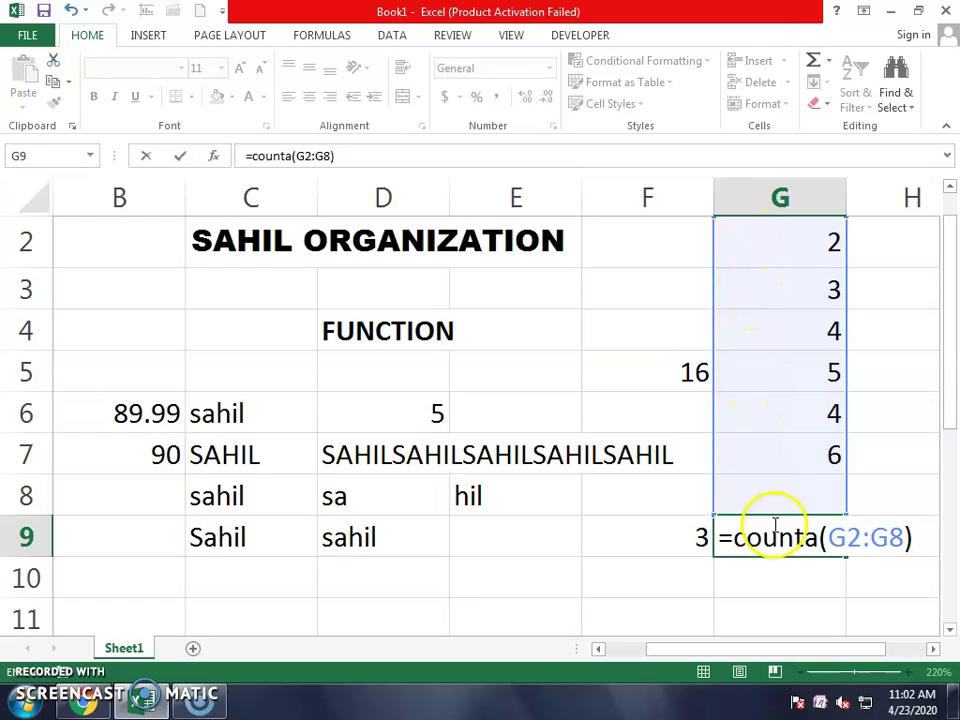
key(Return)
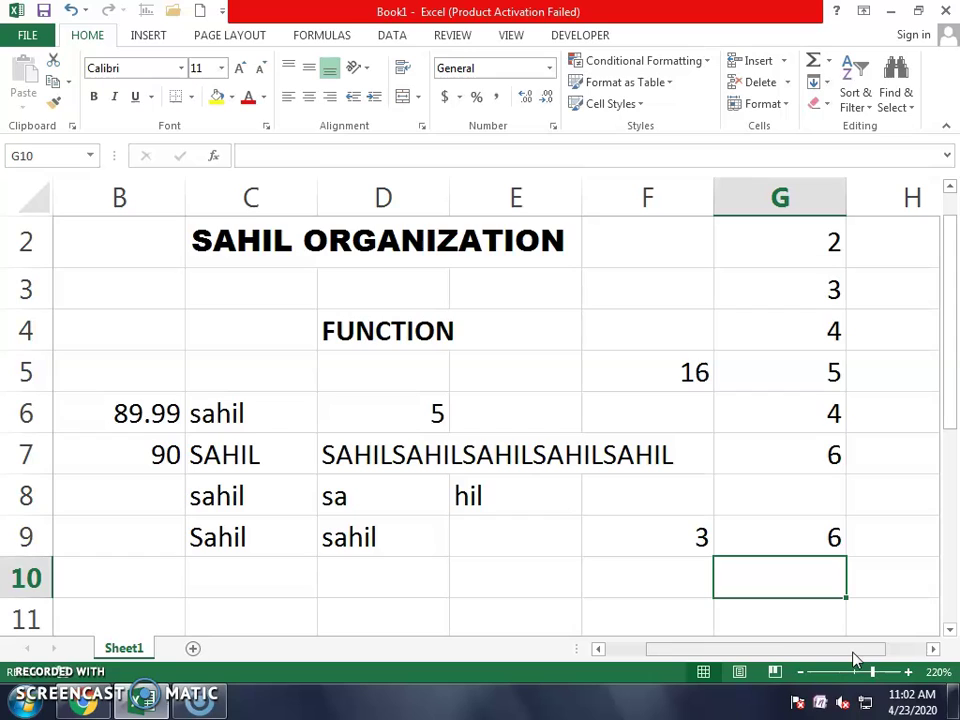
key(Up)
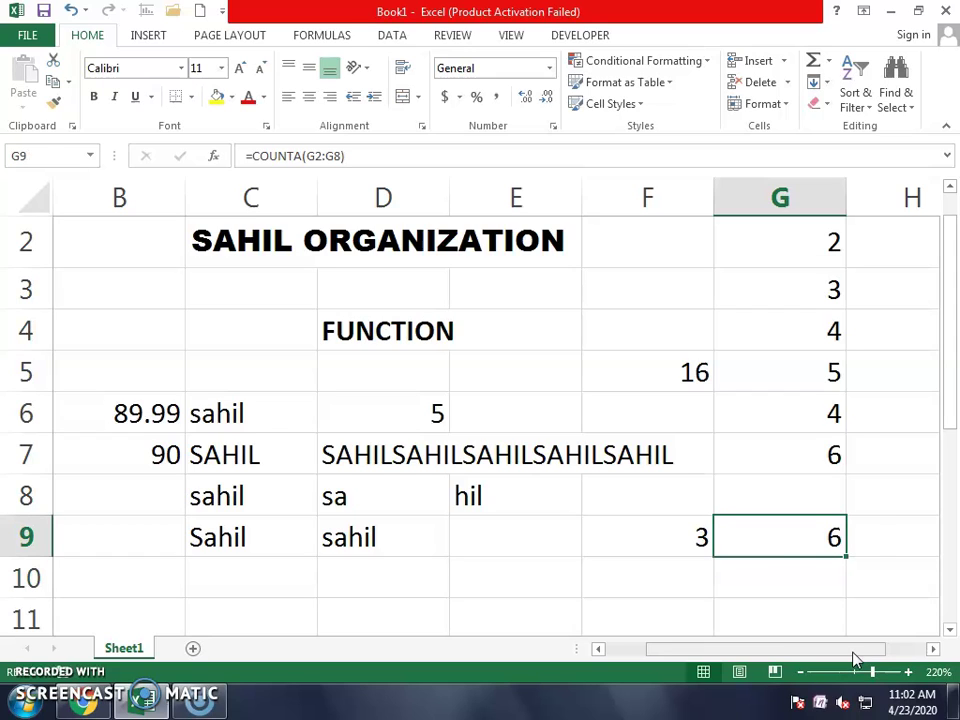
Change the formula to =COUNTBLANK(G2:G8), which returns 1 for the empty G8
key(F2)
key(Left)
key(Left)
key(Left)
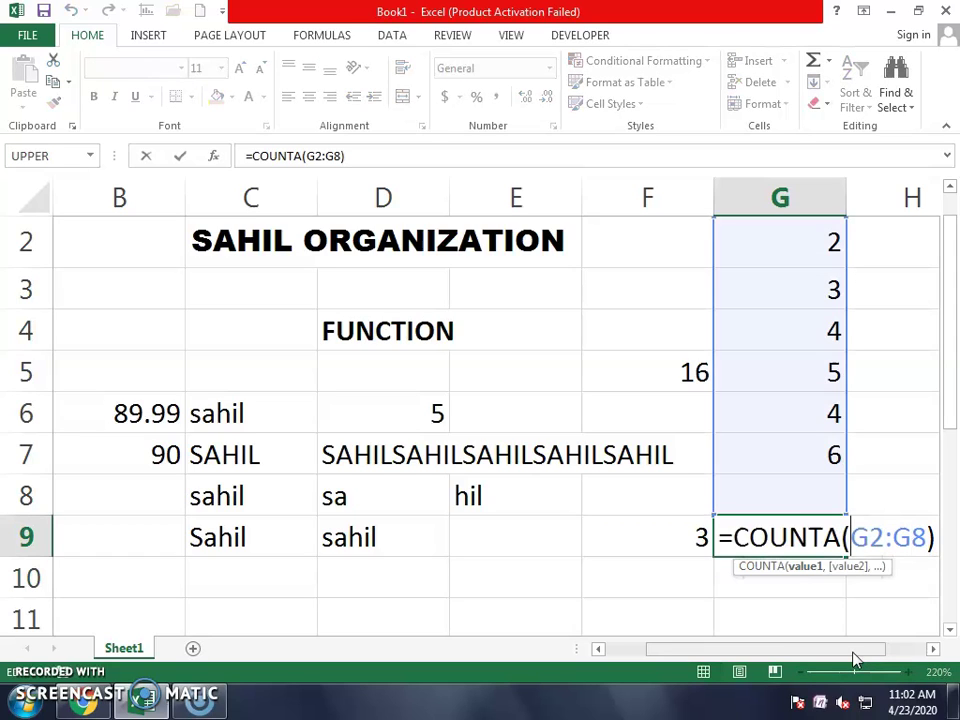
key(BackSpace)
text(blank)
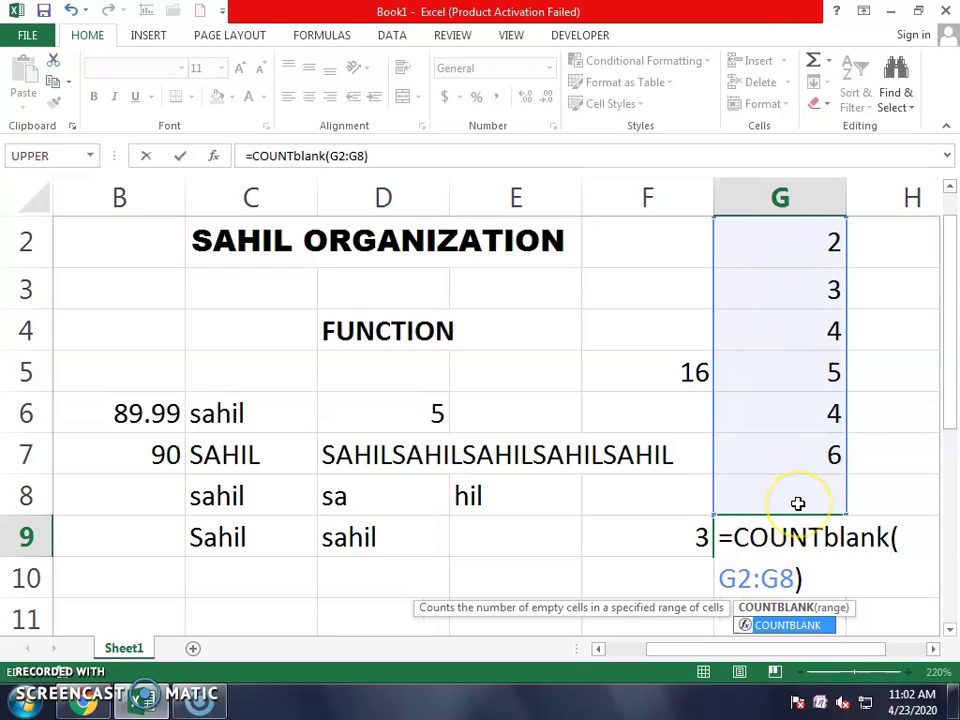
key(Return)
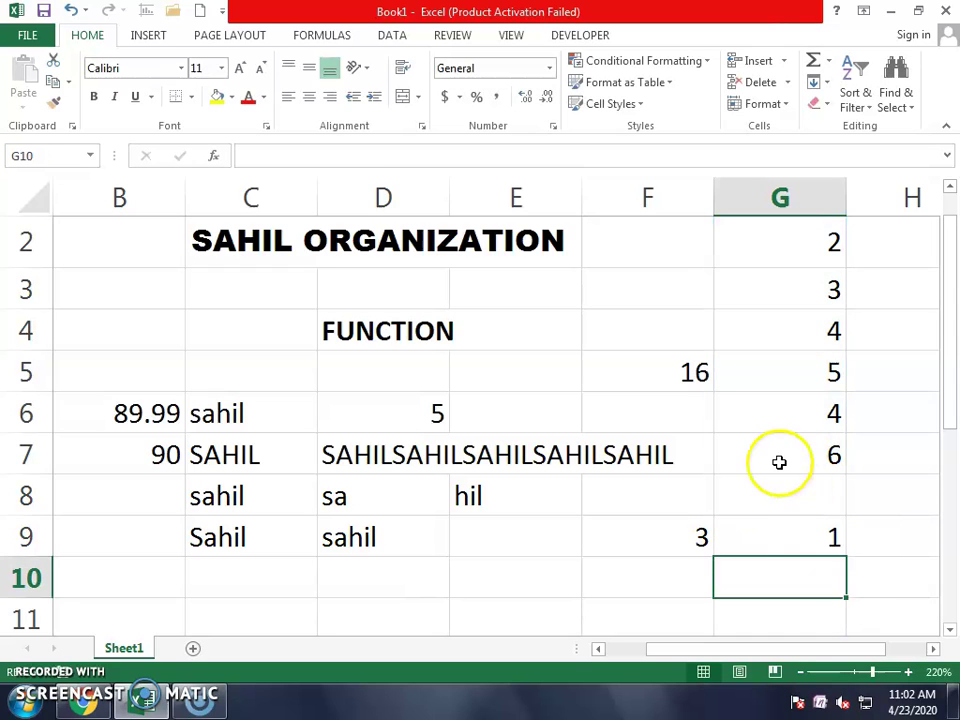
click(797, 537)
Enter =MAX(G2:G7) in G9, which shows the largest value, 6
key(BackSpace)
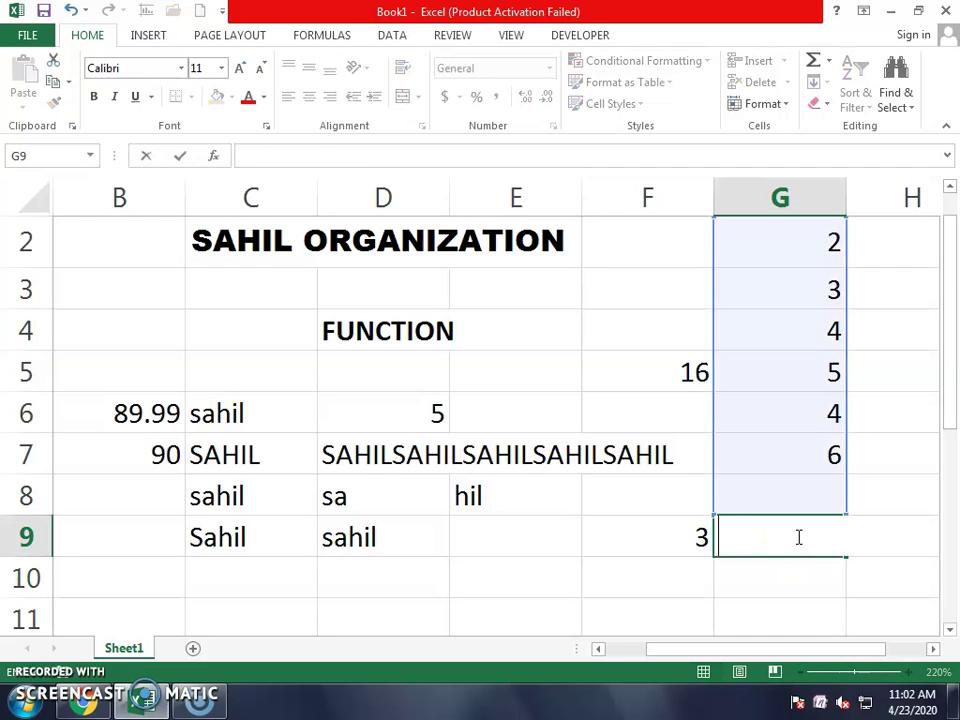
text(=max)
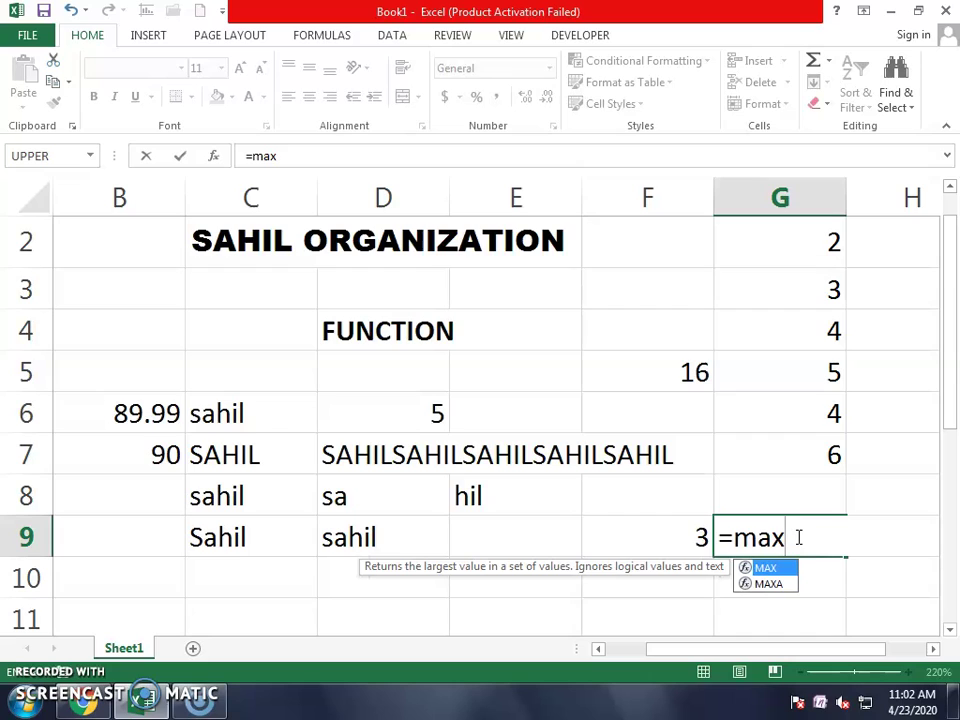
text(()
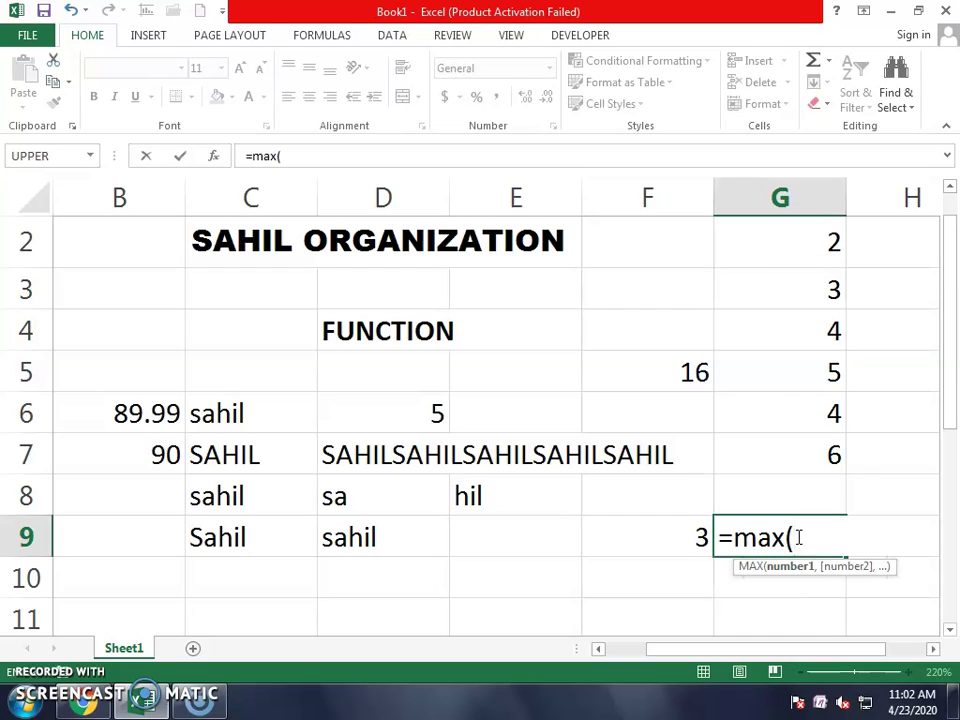
drag(799, 261, 802, 451)
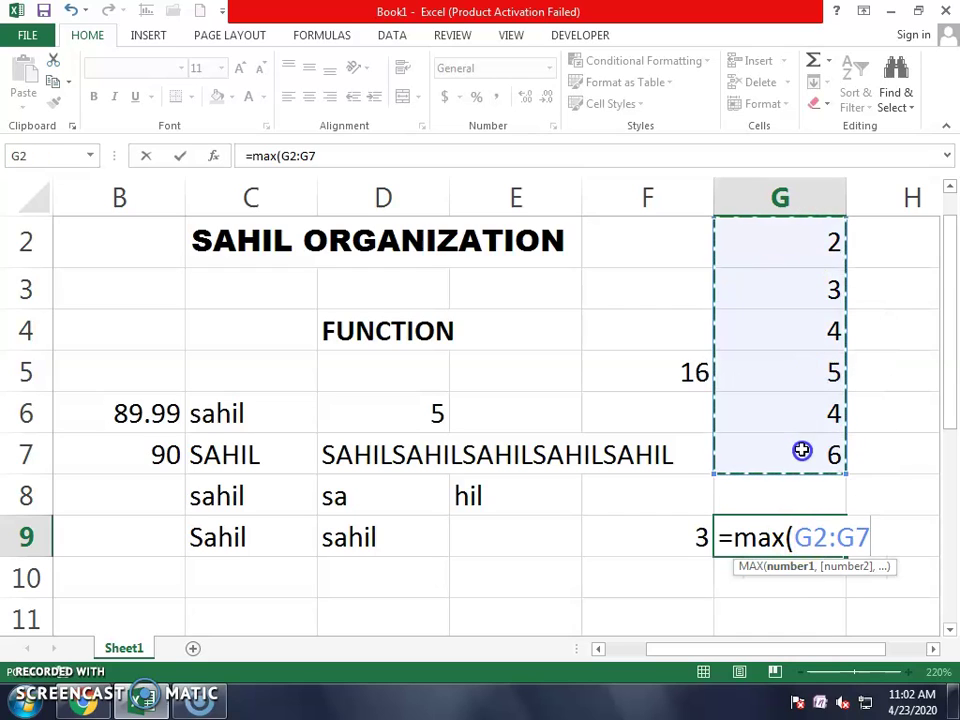
text())
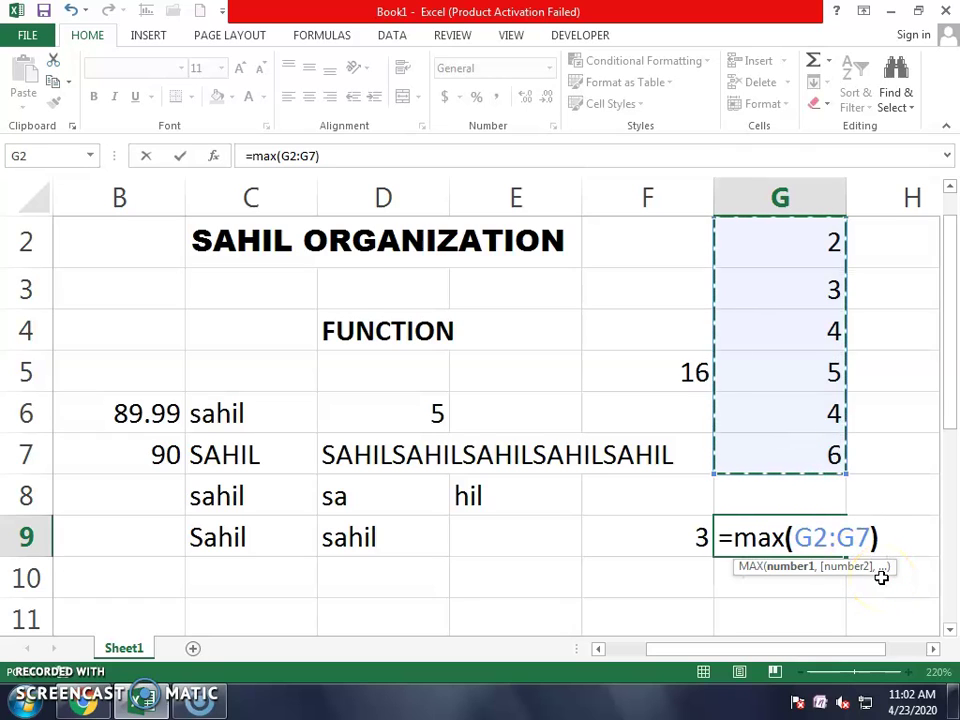
key(Return)
key(Up)
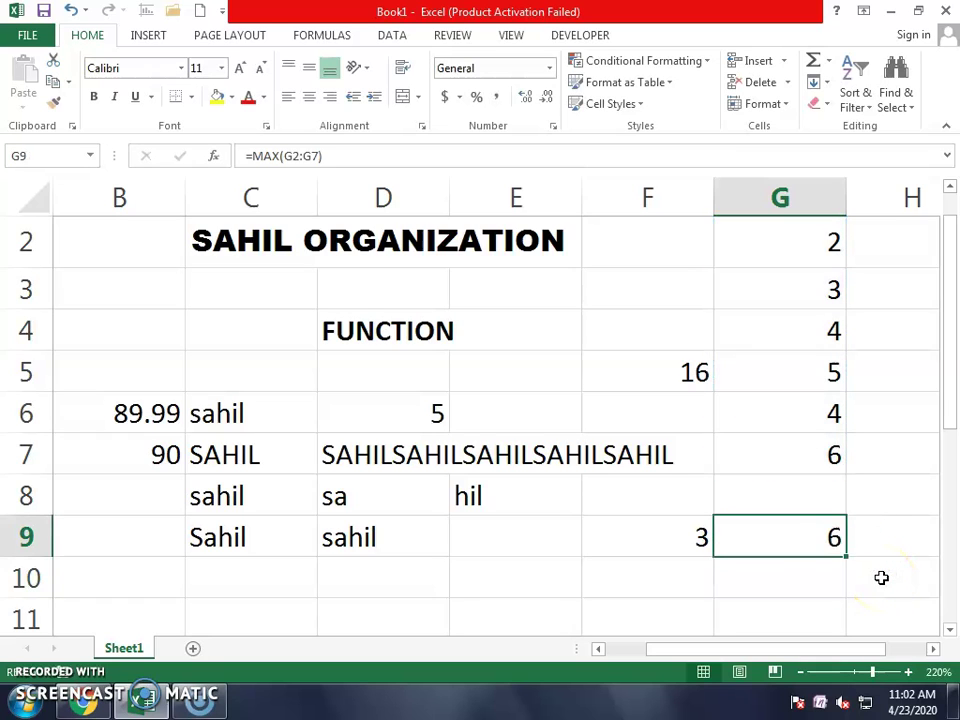
Change the formula to =MIN(G2:G7) to show 2, then reopen it to change the function again
key(F2)
key(Left)
key(Left)
key(Left)
click(890, 563)
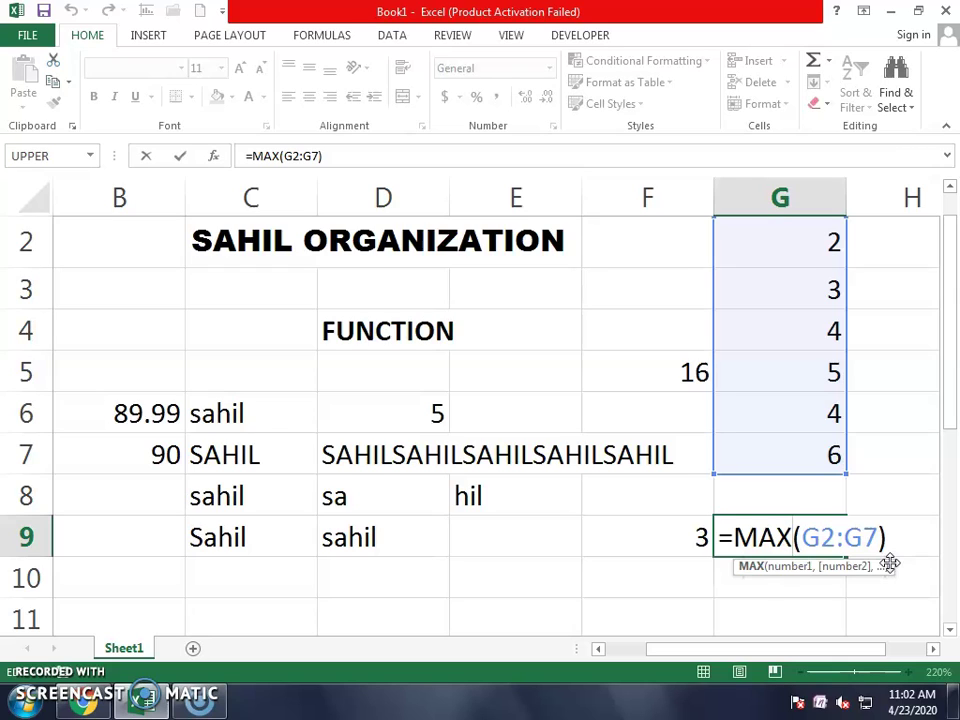
key(BackSpace)
key(BackSpace)
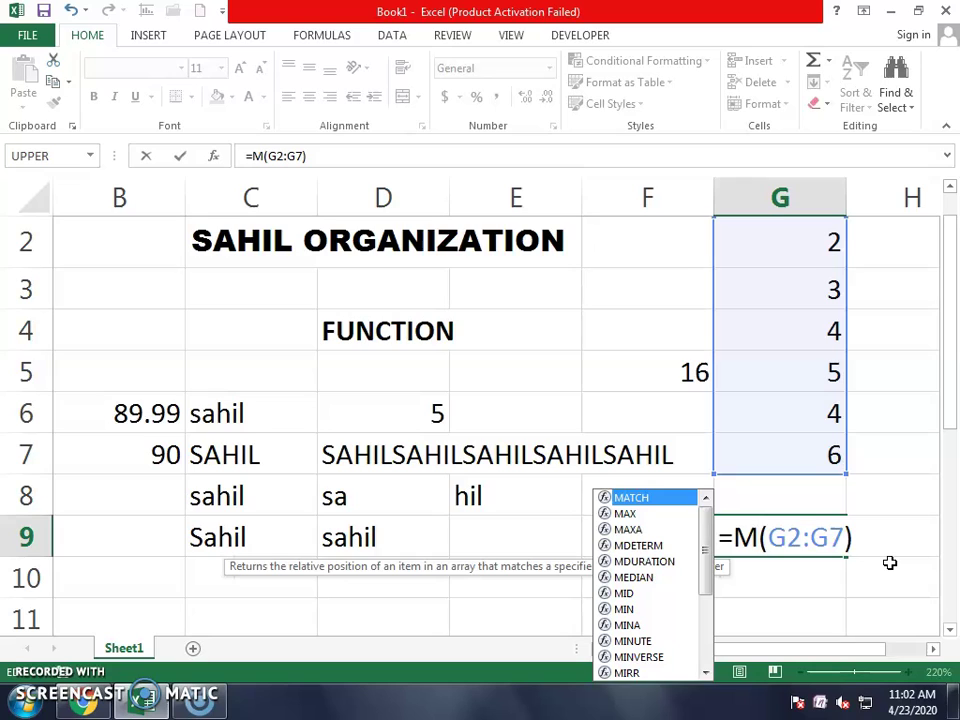
text(in)
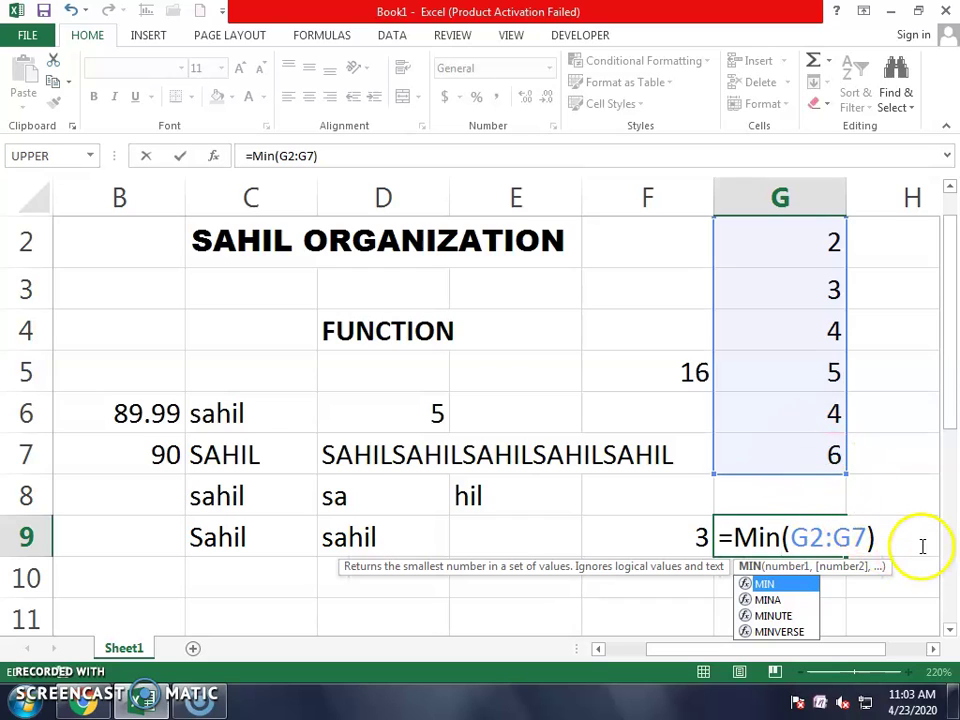
key(Return)
key(Up)
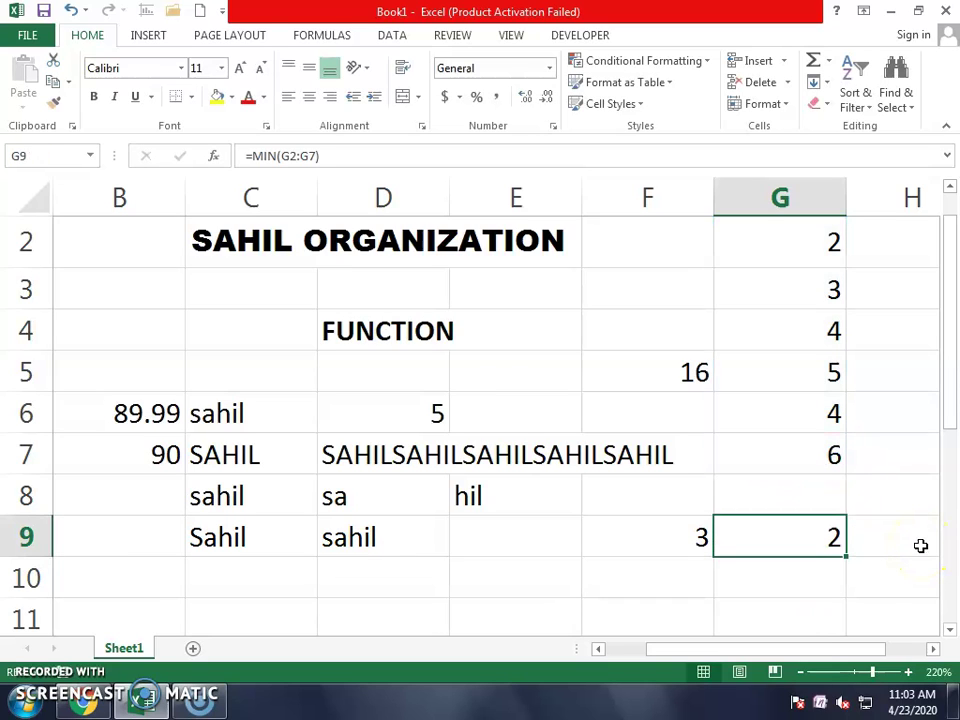
key(F2)
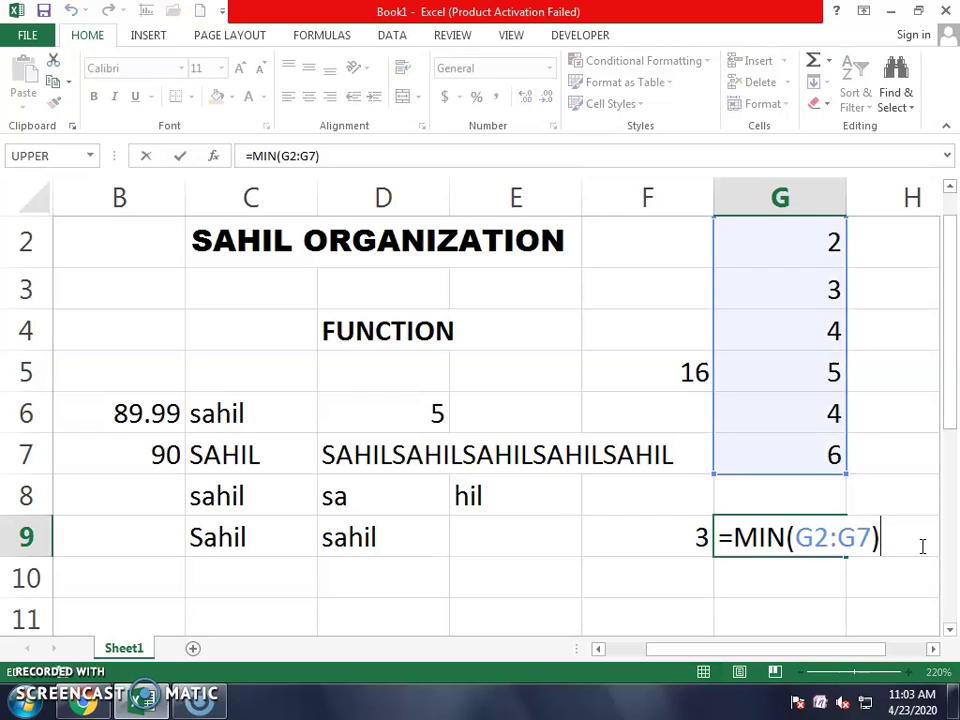
key(Left)
key(Left)
key(Left)
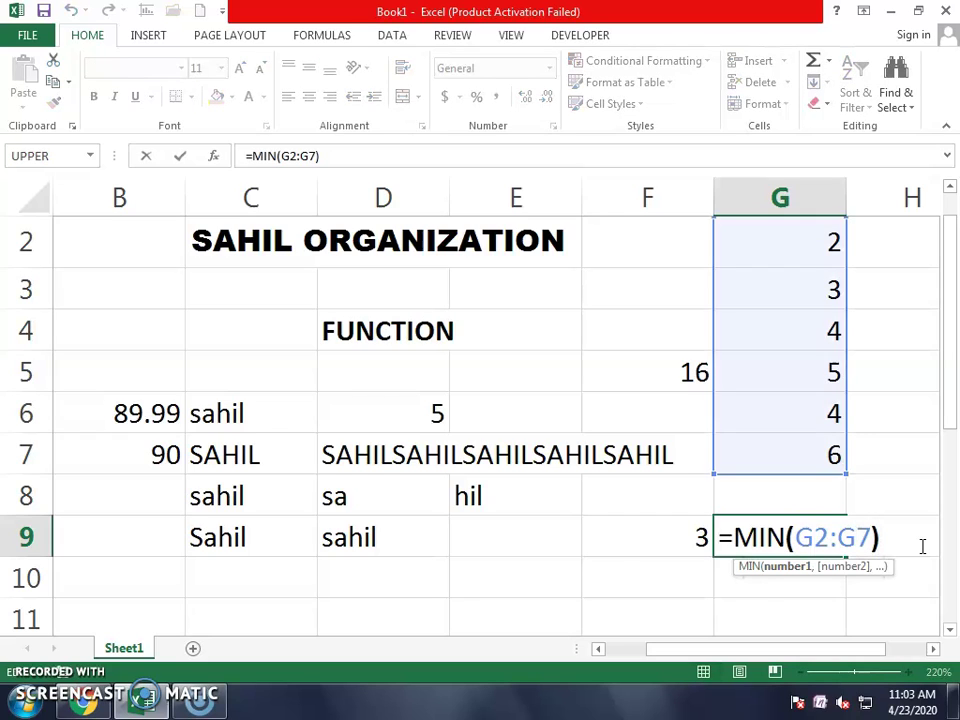
key(BackSpace)
key(BackSpace)
Complete G9's formula as =MEDIAN(G2:G7), which returns 4
text(edia)
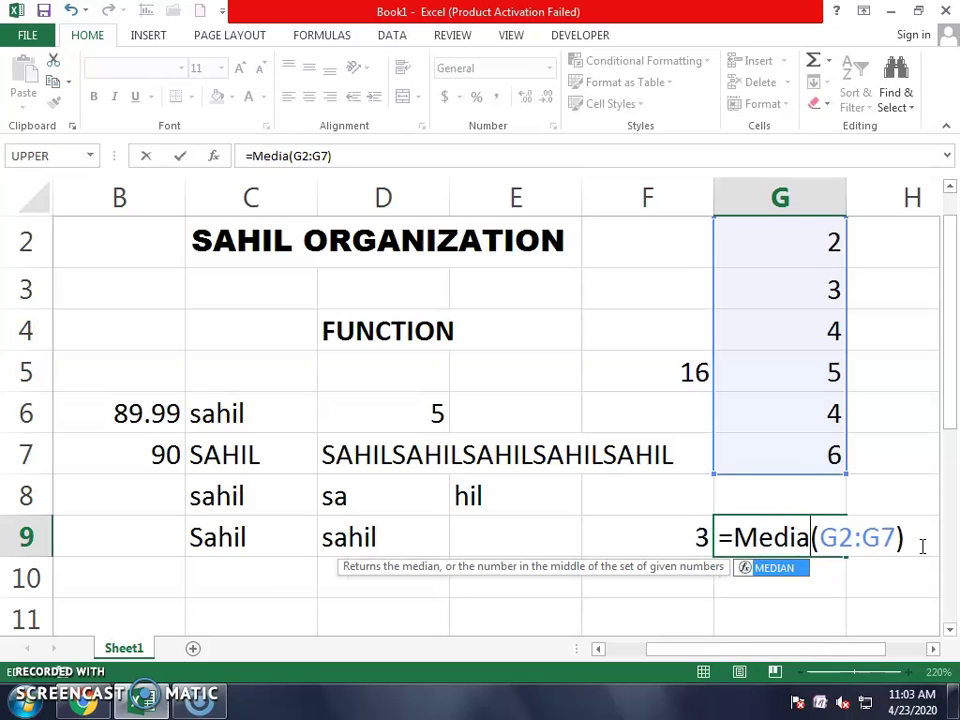
text(n)
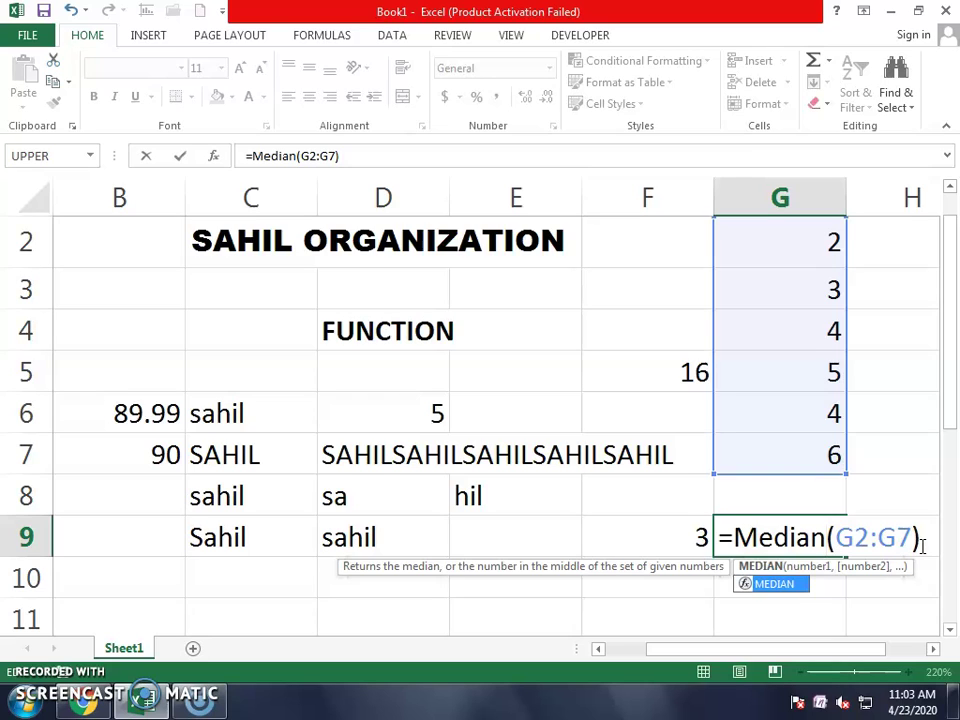
key(Return)
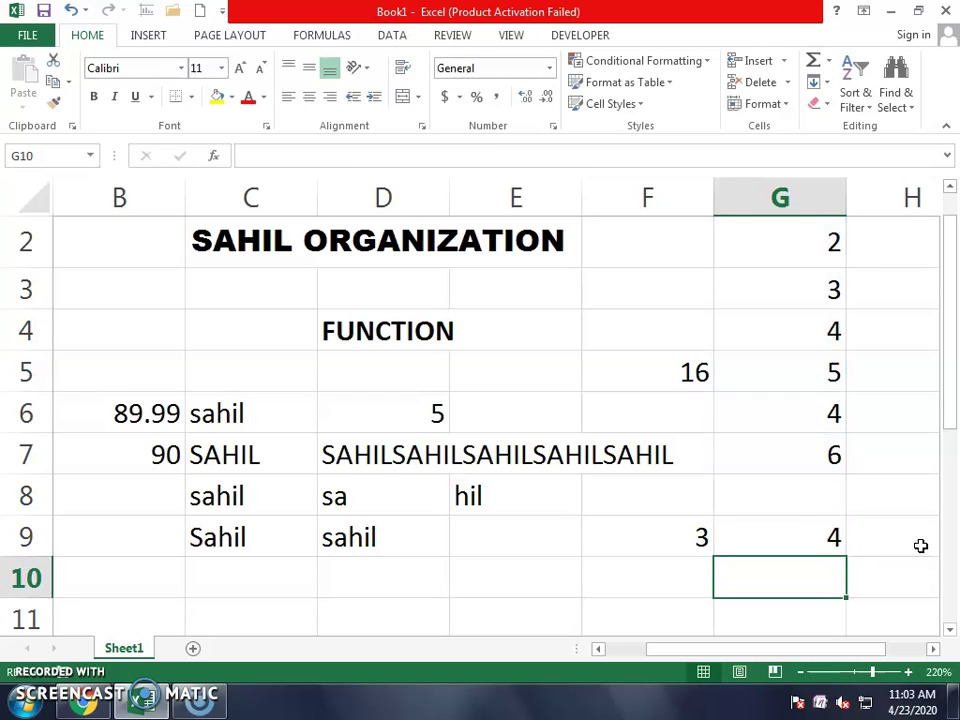
key(Up)
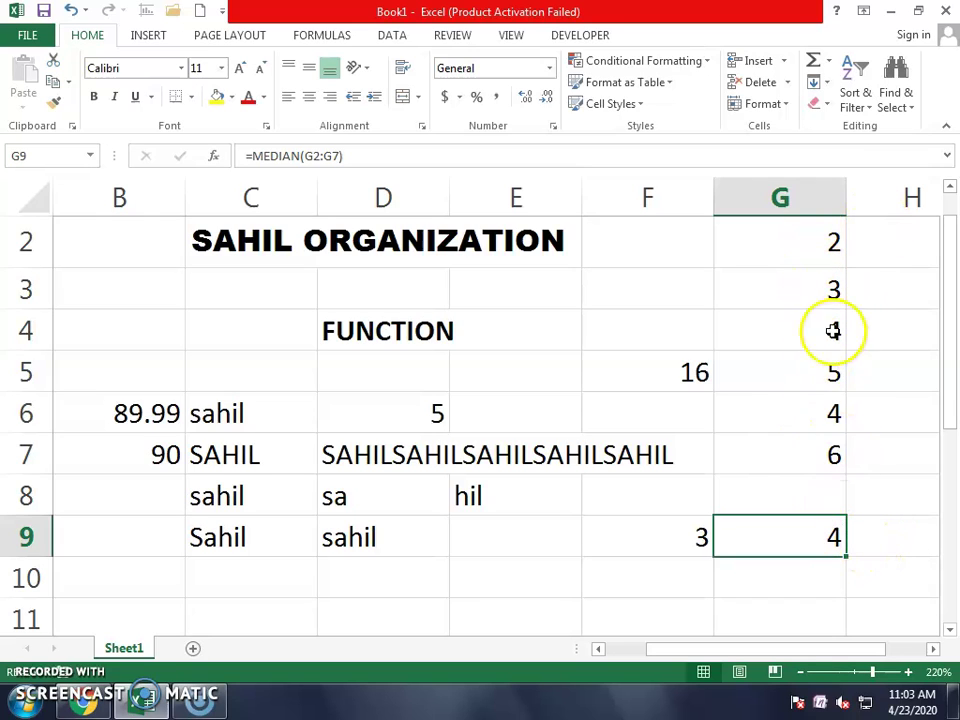
Change G9 to =MODE(G2:G7), returning 4, the value repeated in column G
double_click(829, 528)
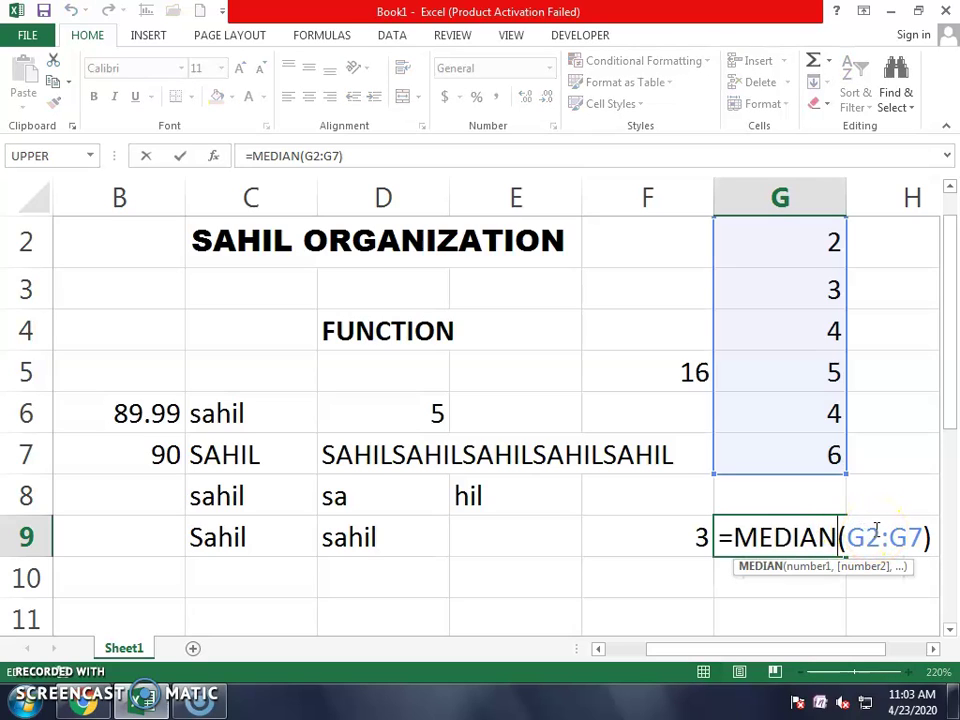
key(BackSpace)
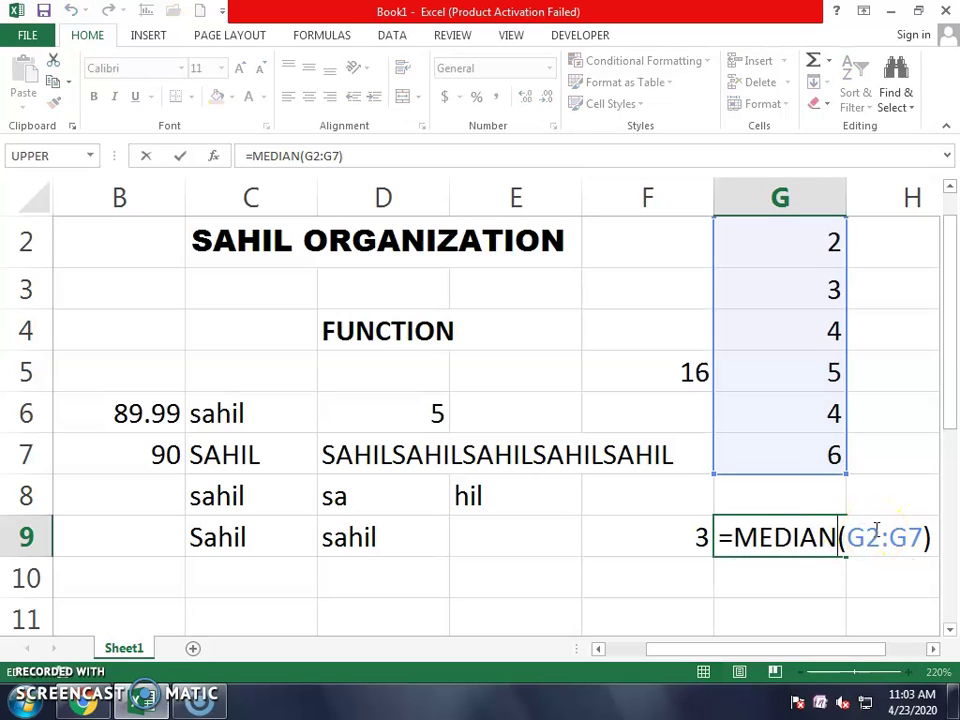
key(BackSpace)
key(BackSpace)
key(BackSpace)
key(BackSpace)
text(o)
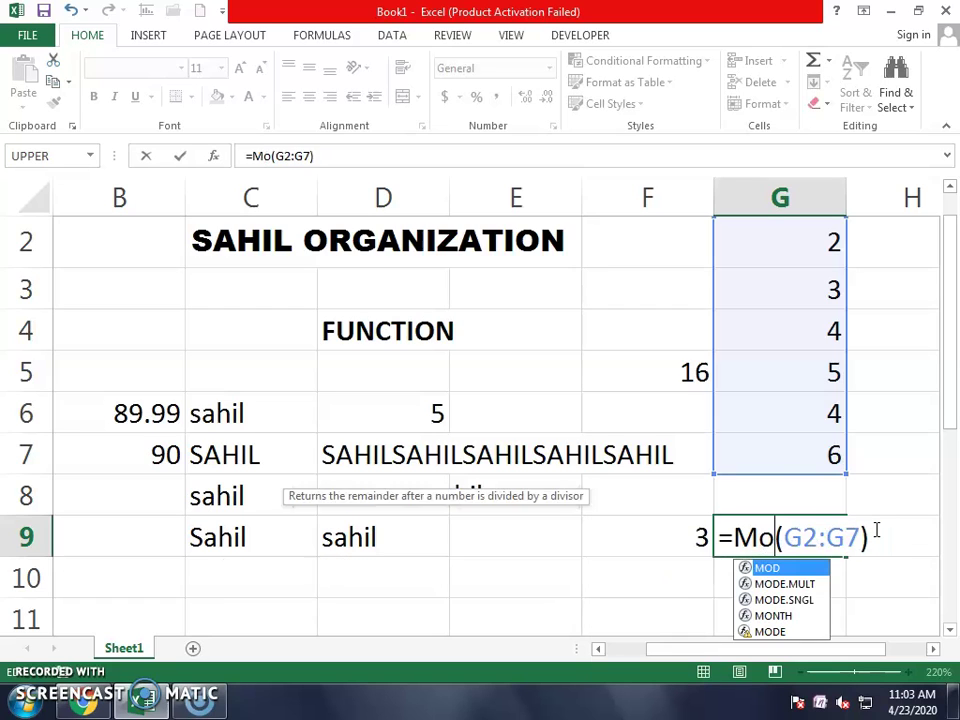
text(de)
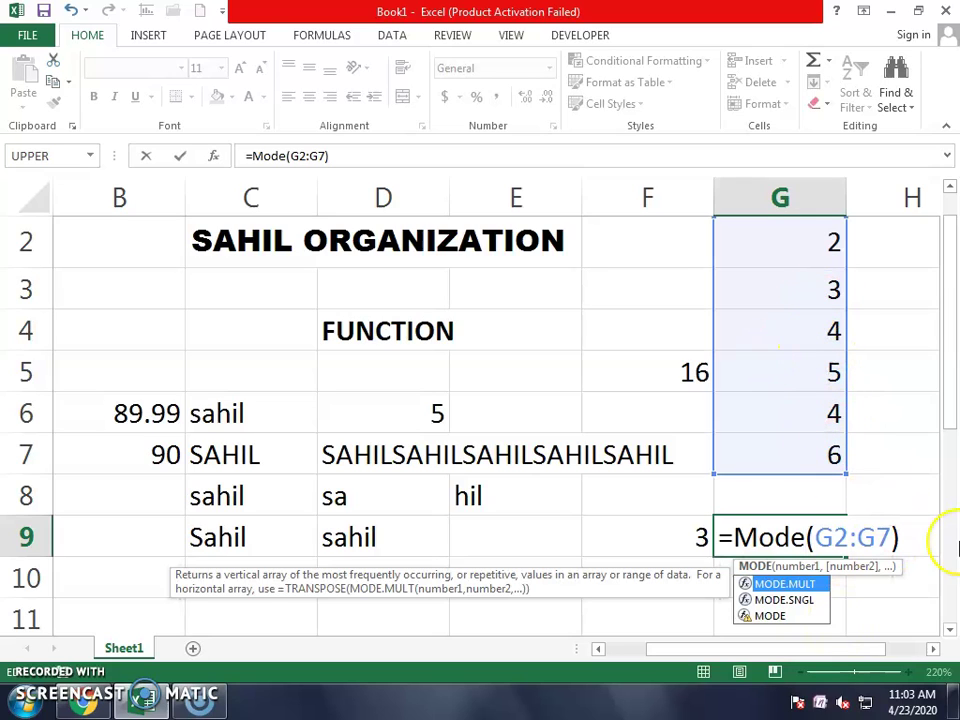
key(Return)
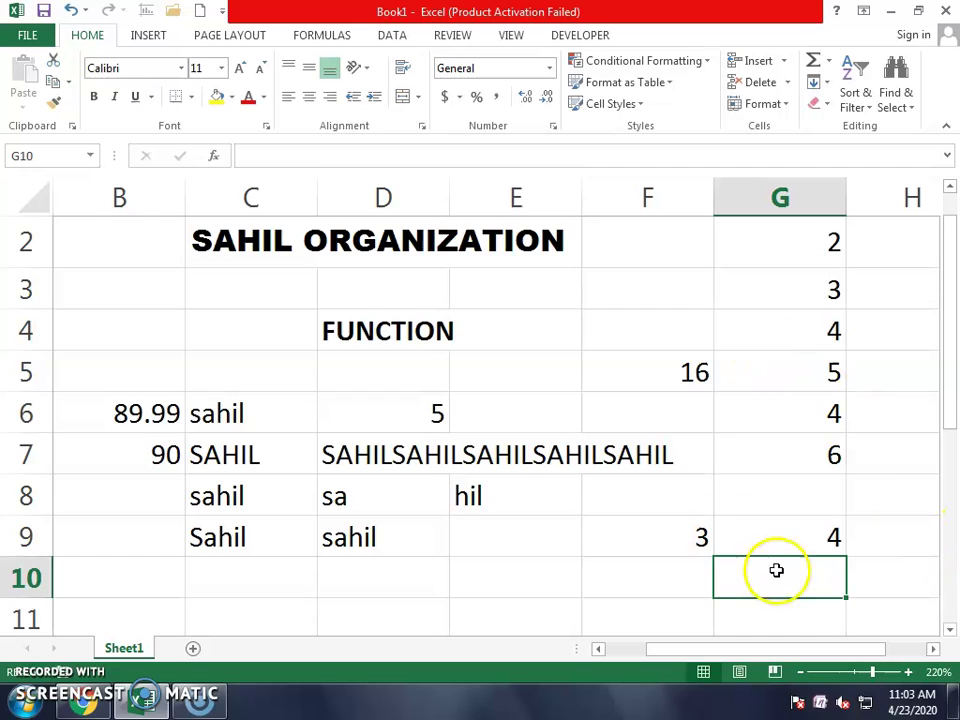
click(780, 545)
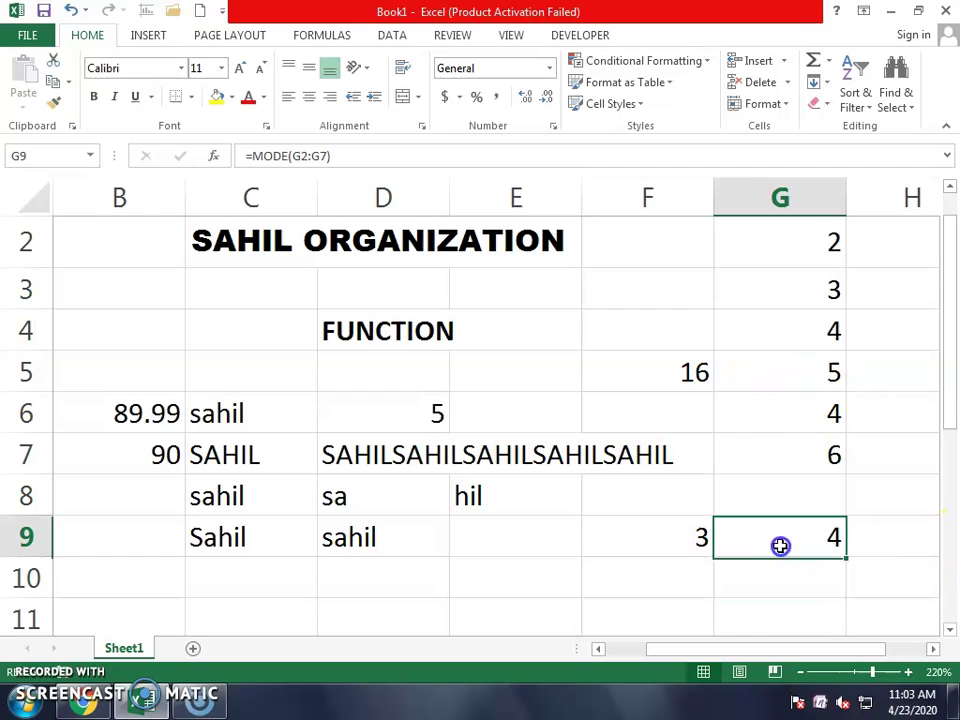
click(811, 331)
click(797, 408)
double_click(750, 540)
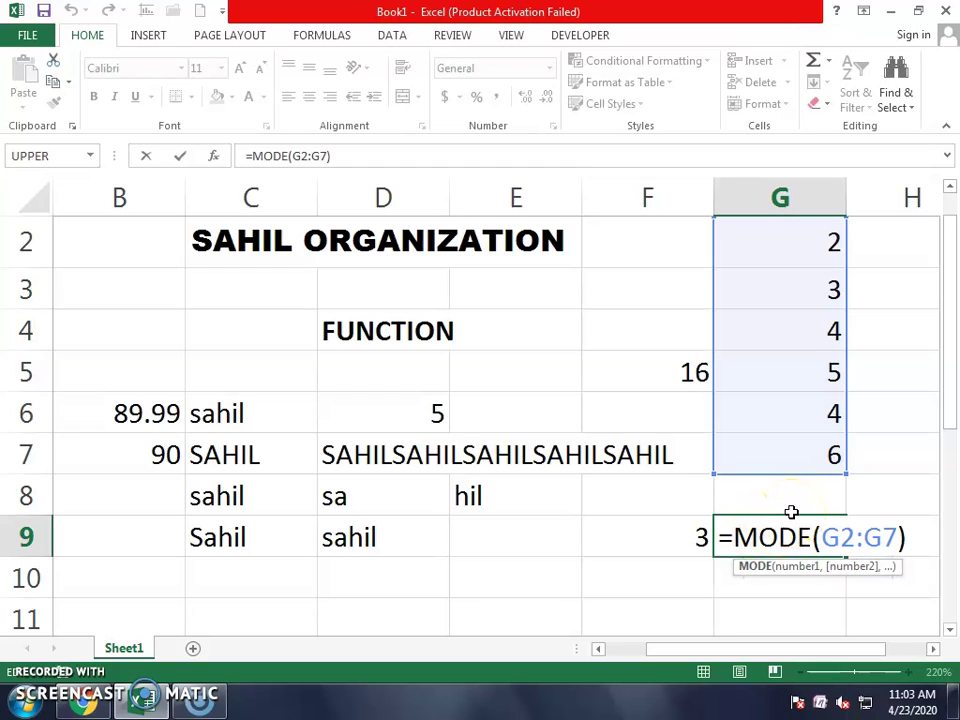
key(Return)
key(Left)
key(Left)
key(Left)
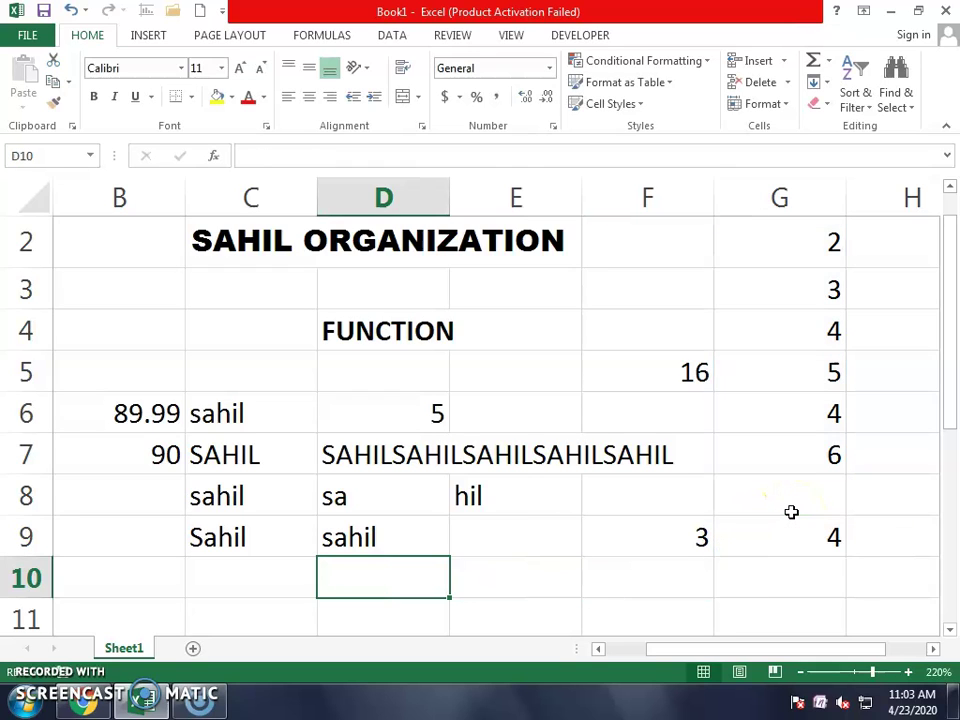
Enter =TODAY() in D10 so it displays 4/23/2020
text(=today)
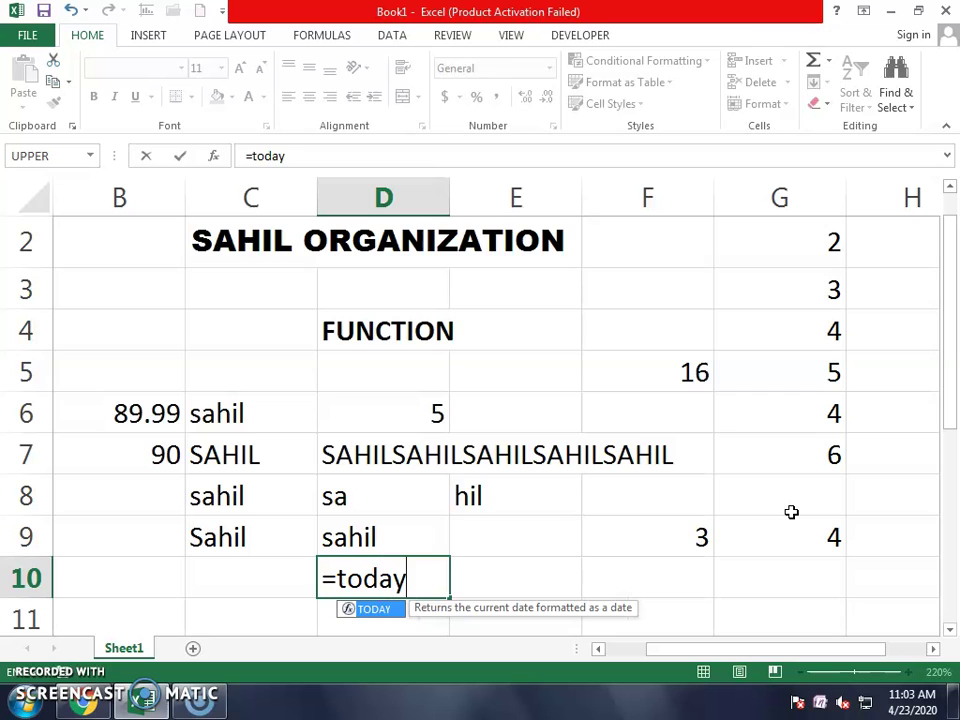
text(())
key(Return)
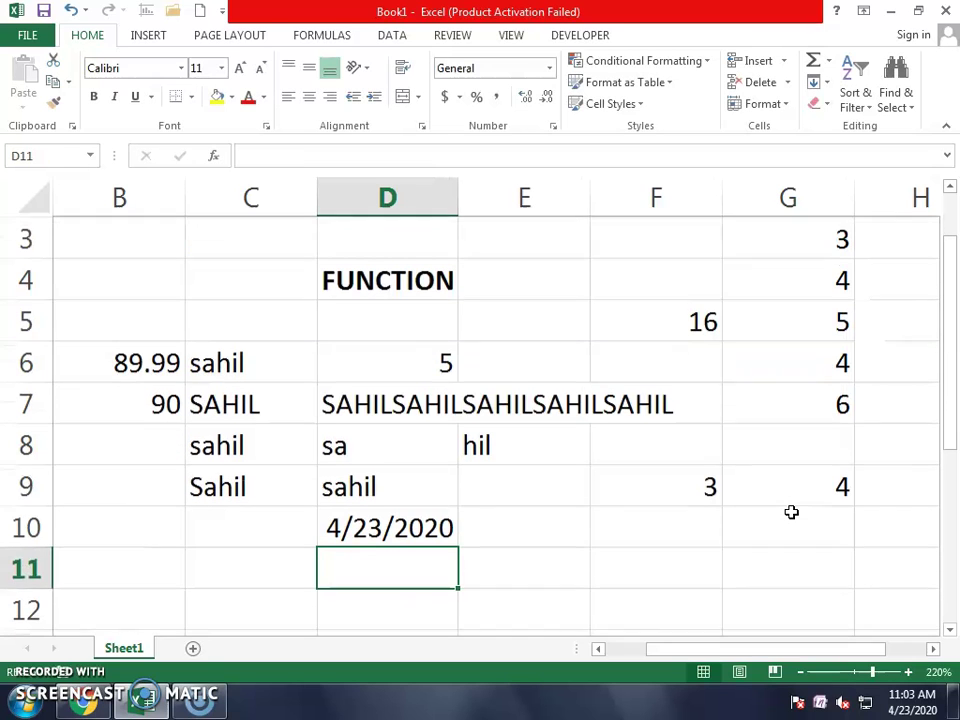
key(Up)
key(Up)
key(Up)
key(Up)
key(Up)
key(Up)
key(Up)
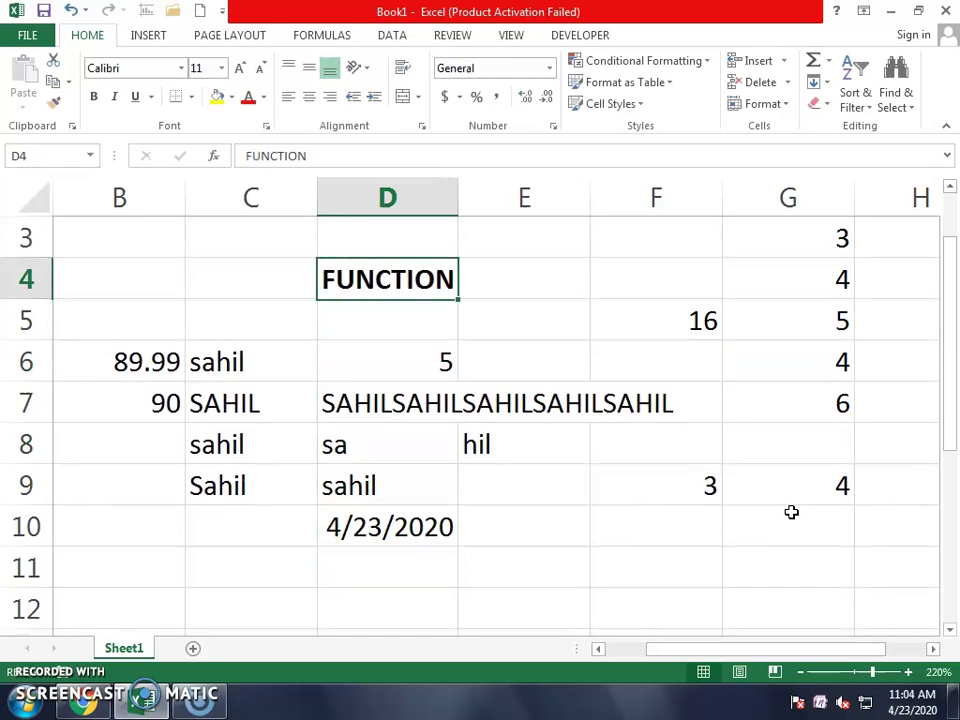
key(Up)
key(Up)
key(Up)
key(Down)
key(Down)
key(Down)
key(Down)
key(Down)
key(Down)
key(Down)
key(Down)
key(Right)
key(Right)
key(Down)
key(Up)
key(Up)
key(Up)
key(Up)
key(Up)
key(Up)
key(Up)
key(Up)
key(Up)
key(Down)
key(Down)
key(Down)
key(Down)
key(Down)
key(Down)
key(Down)
key(Down)
key(Left)
key(Left)
key(Right)
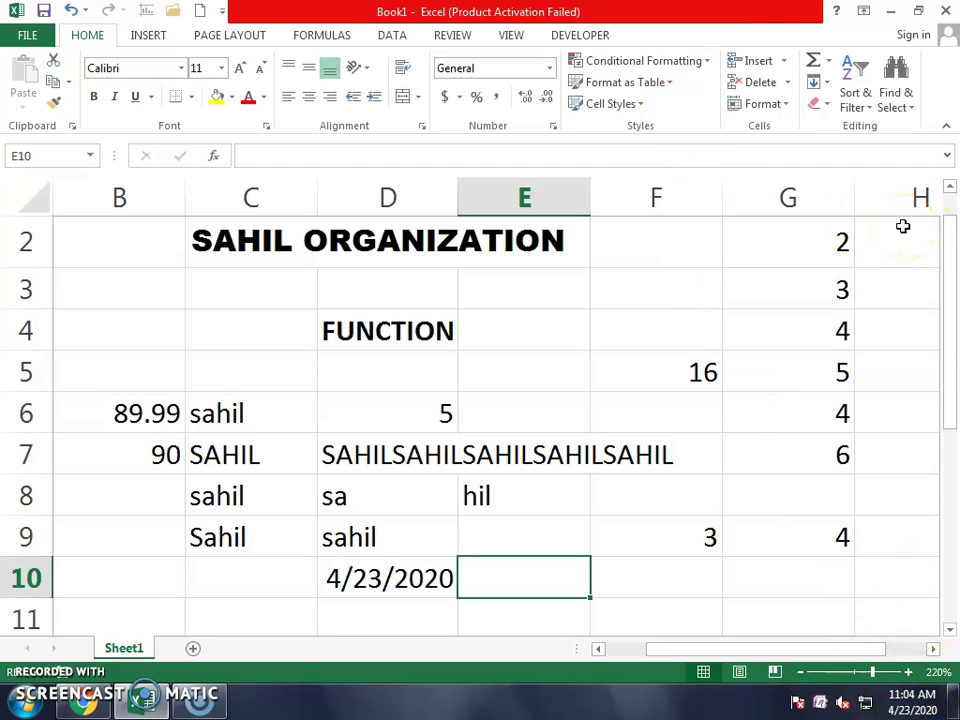
Enter =NOW() in E10 to show 4/23/2020 11:04, then scroll back to the top
text(=now)
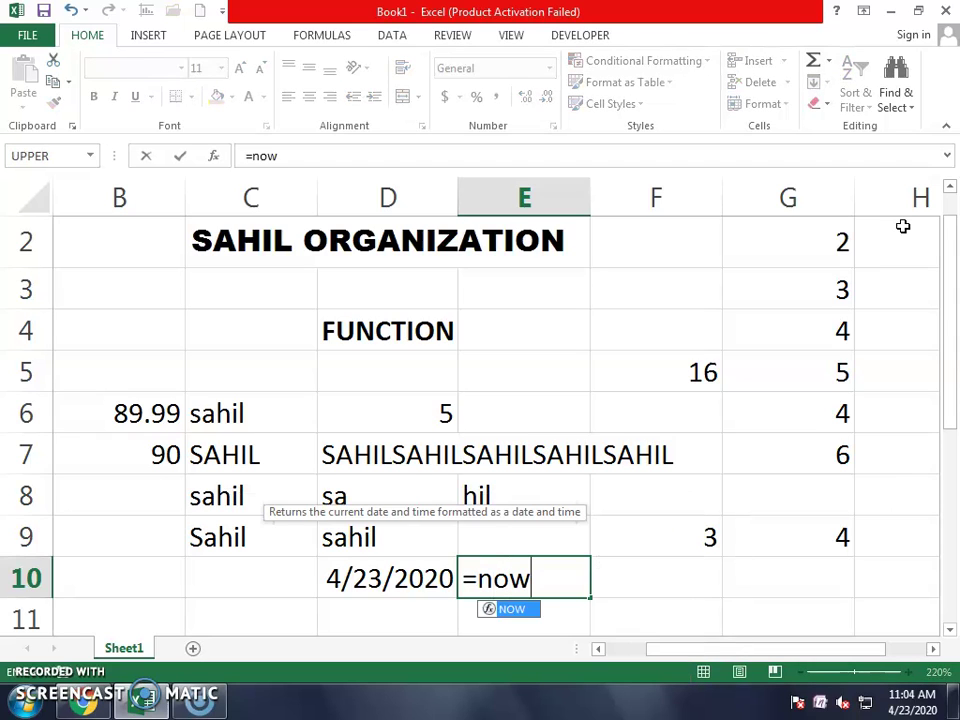
text(())
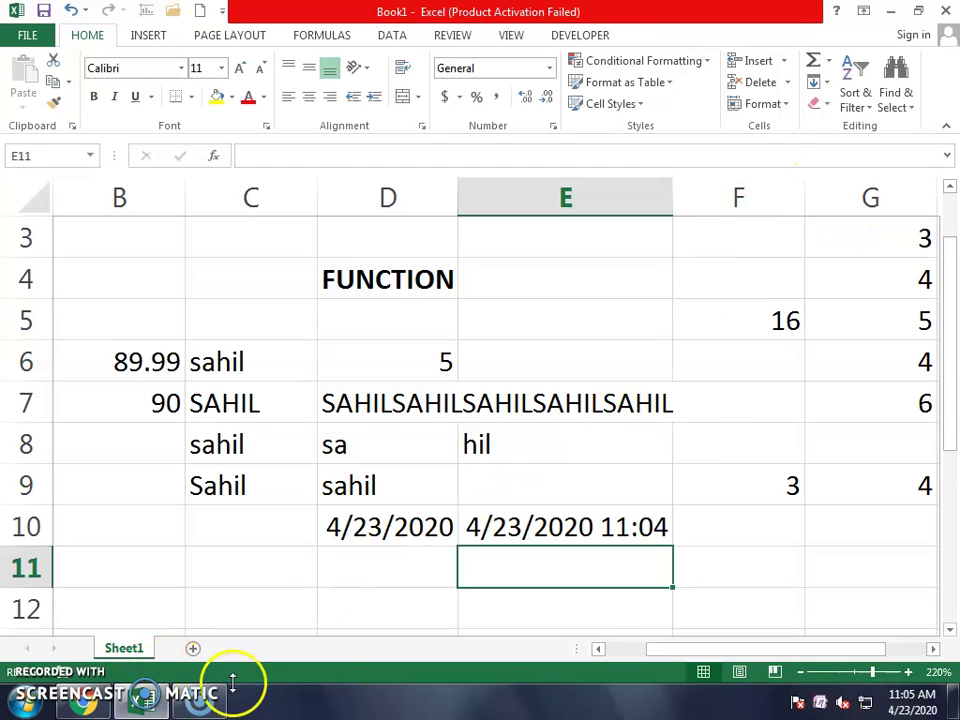
scroll(236, 628, up, 1)
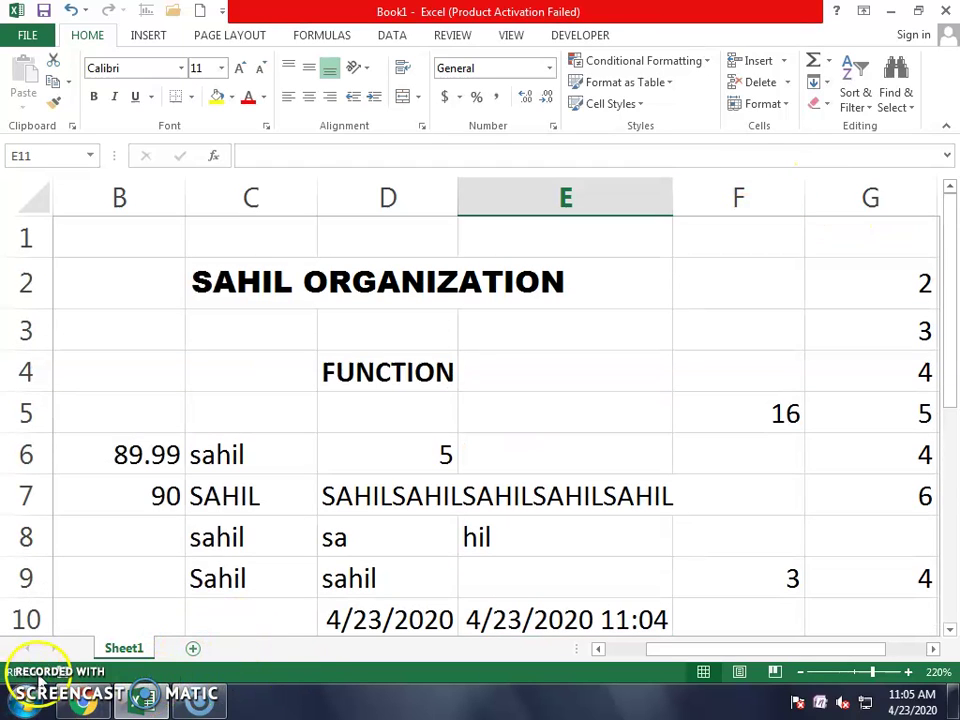